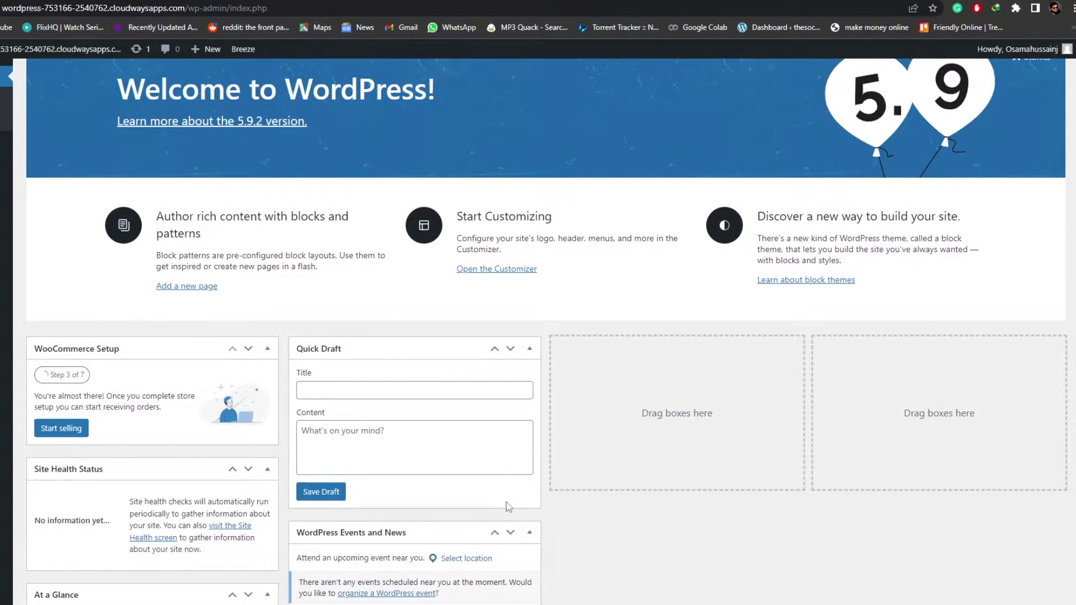
Step: From WooCommerce Home's Set up payments task, enable Cash on delivery
scroll(244, 458, down, 3)
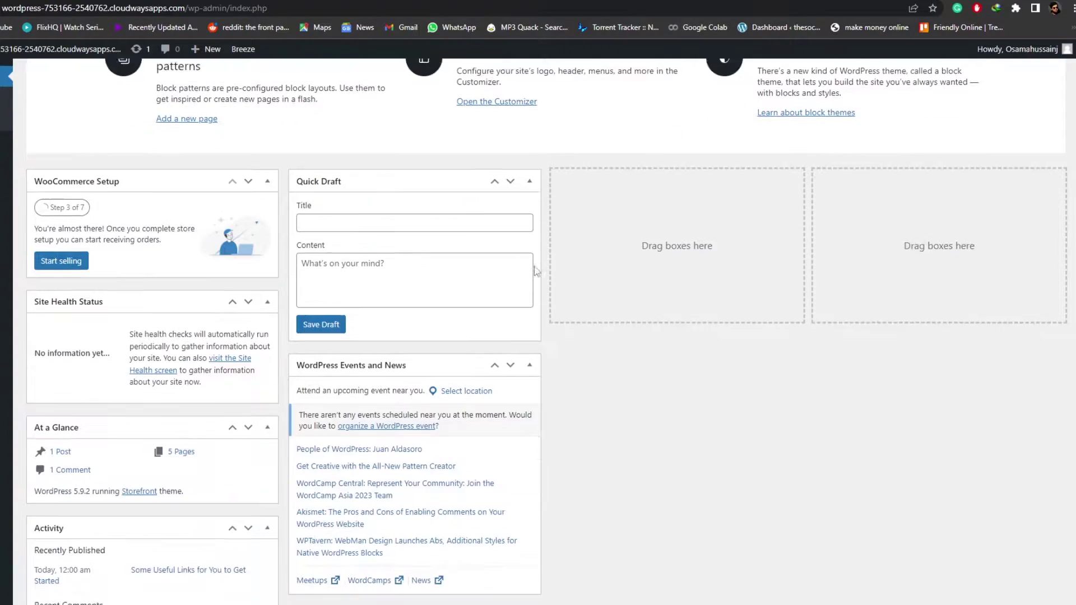
scroll(643, 469, up, 4)
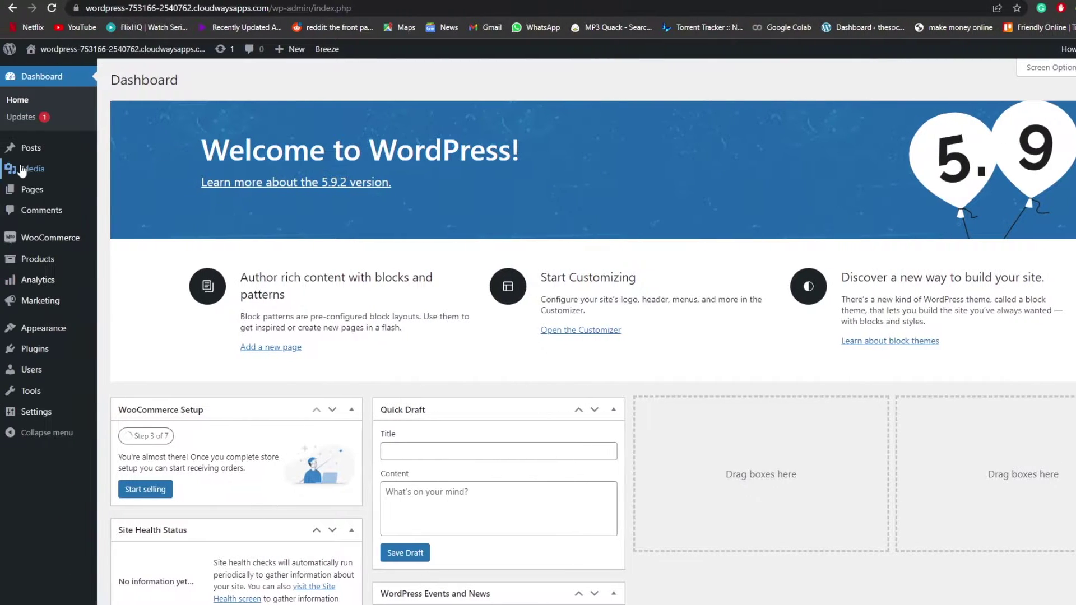
click(41, 245)
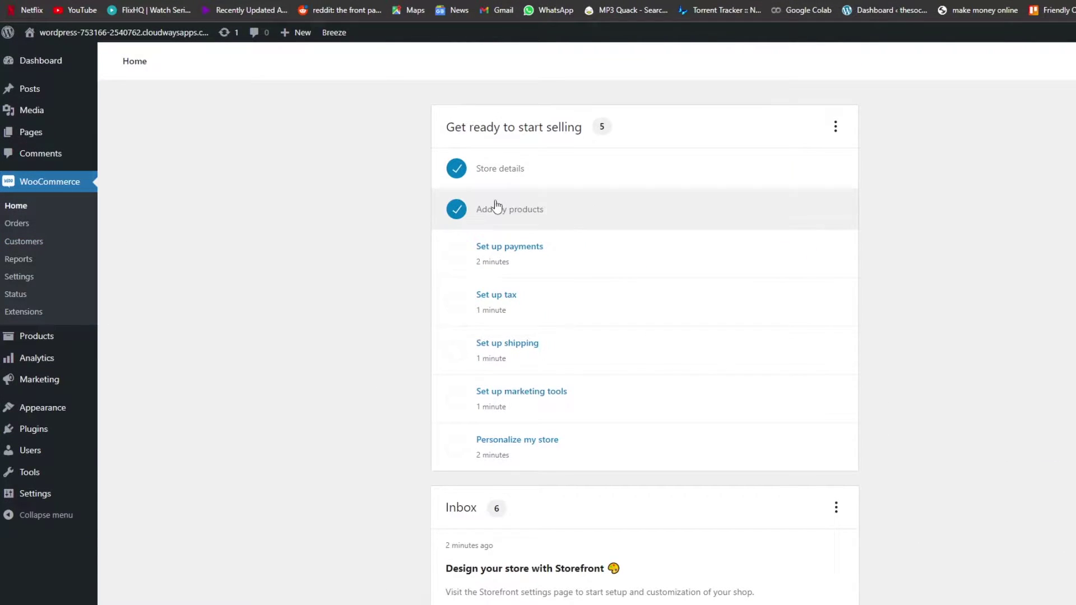
scroll(496, 208, down, 3)
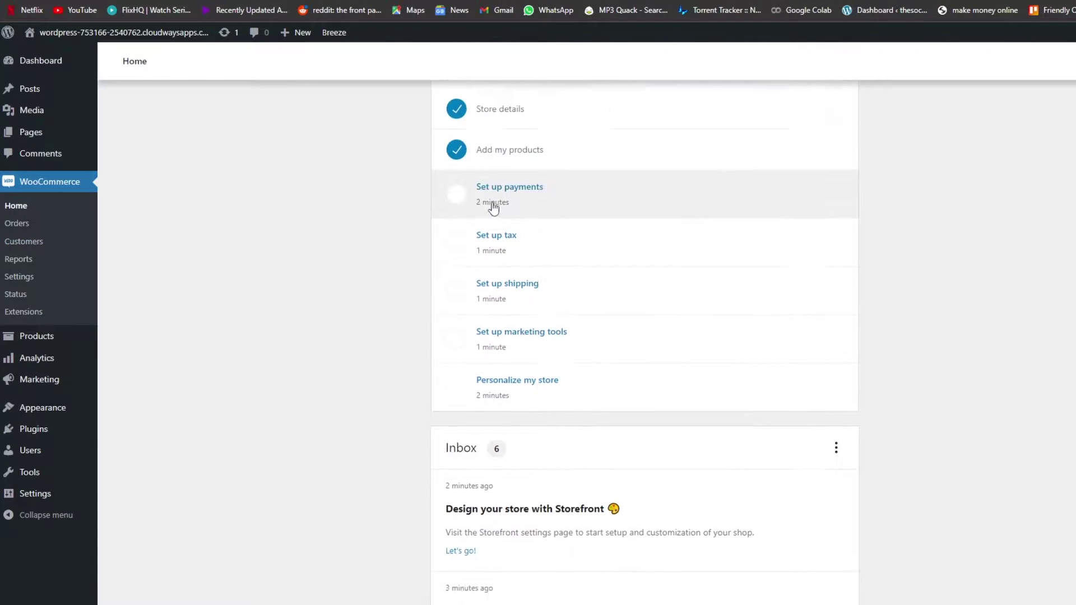
scroll(505, 252, up, 2)
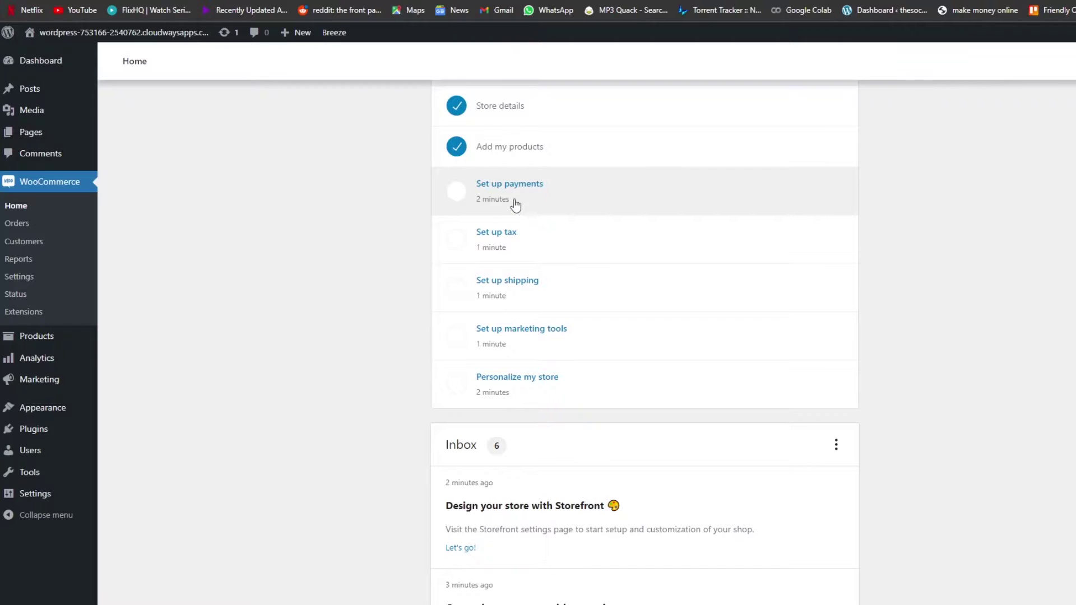
click(520, 201)
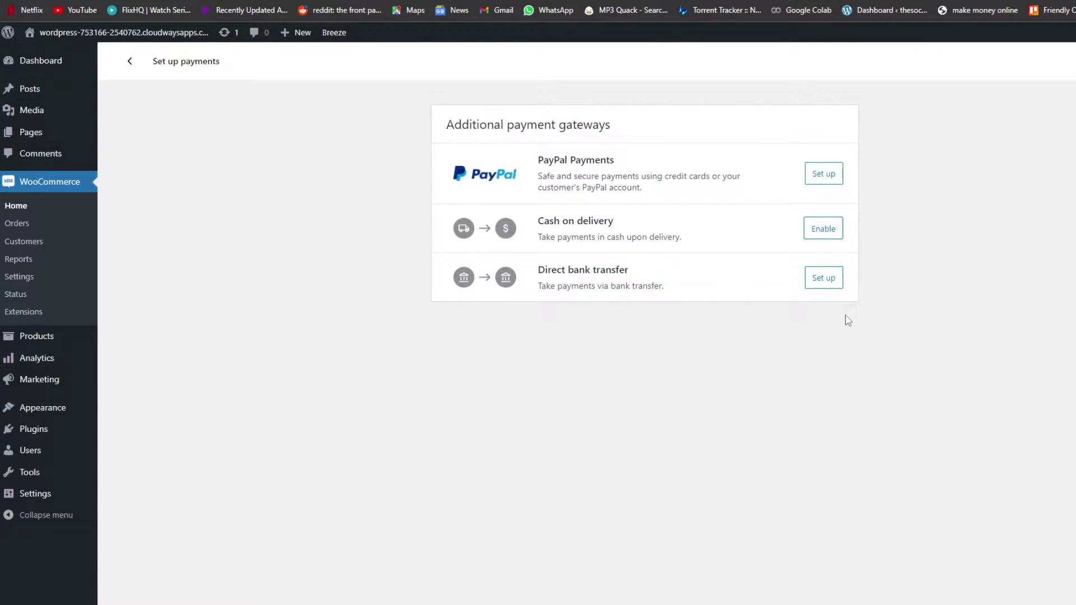
click(822, 231)
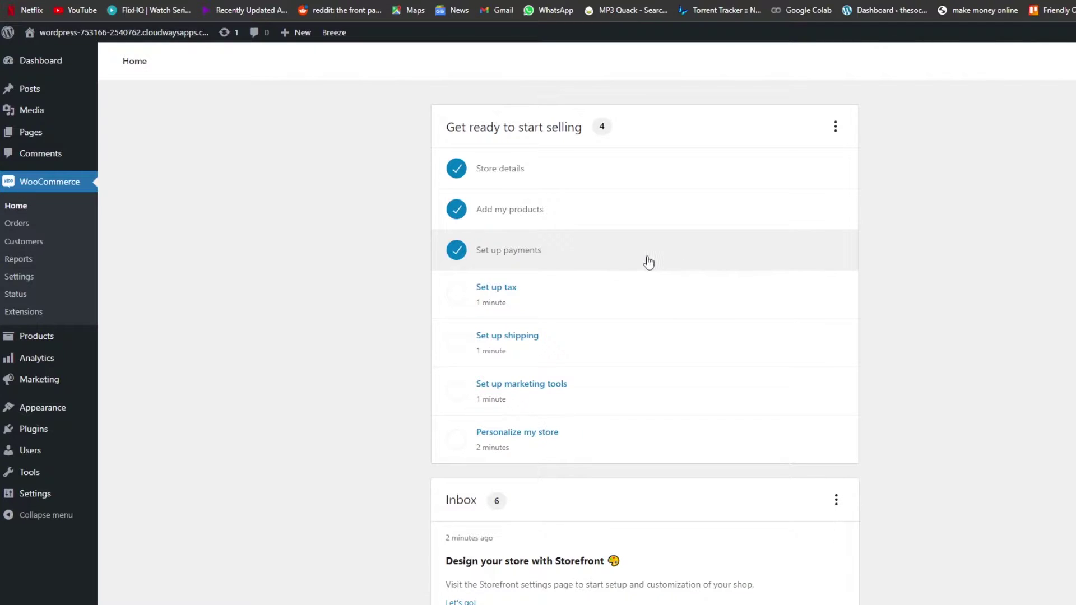
scroll(660, 271, down, 2)
scroll(243, 257, up, 2)
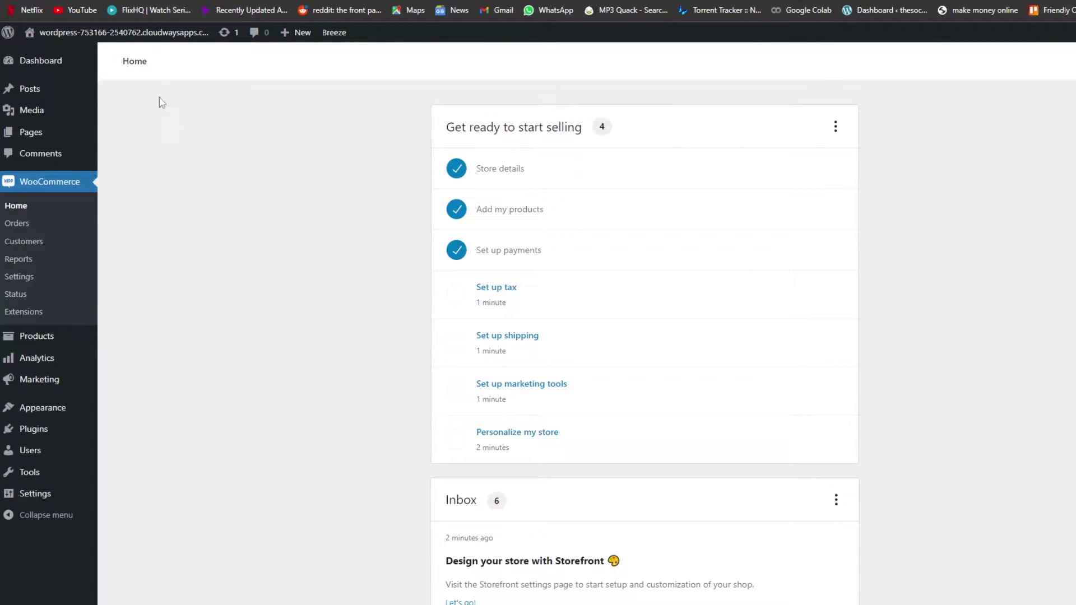
Step: Add the Rs 45 Hoodie to the cart from the storefront
mouse_move(59, 33)
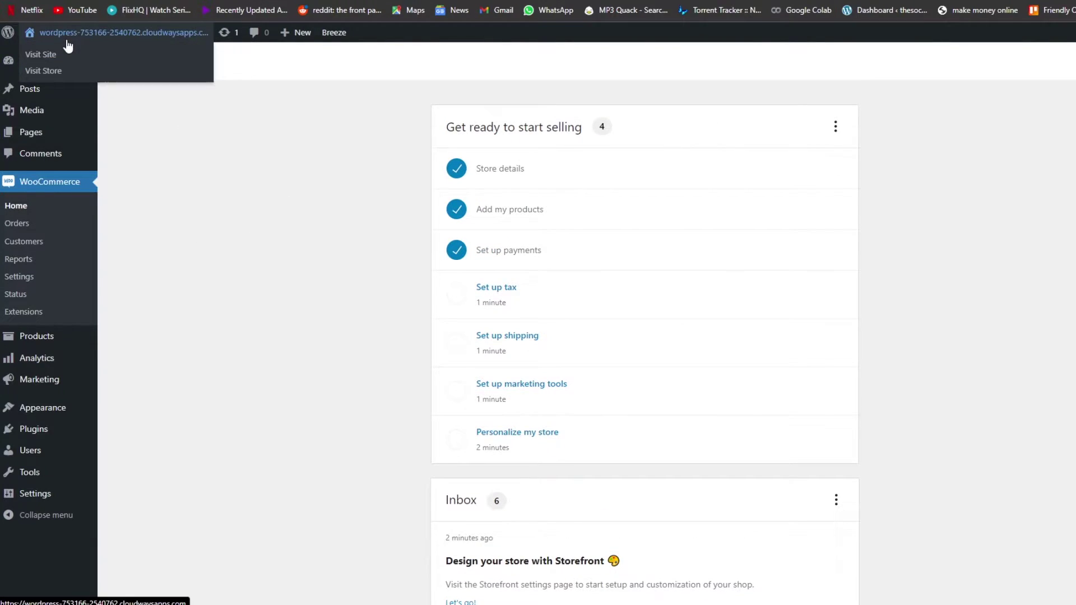
click(48, 71)
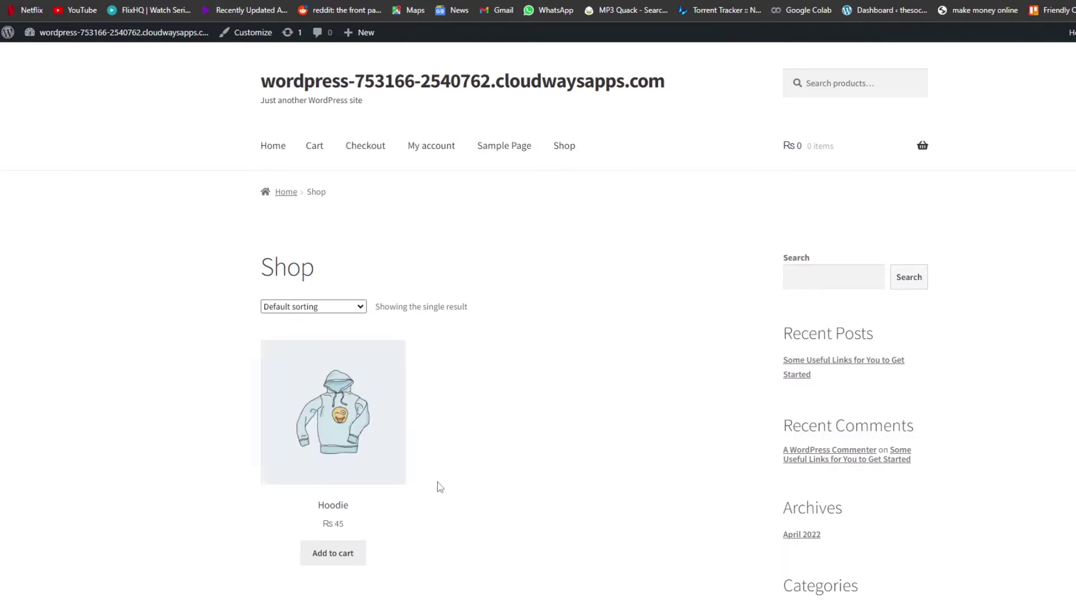
scroll(437, 485, down, 1)
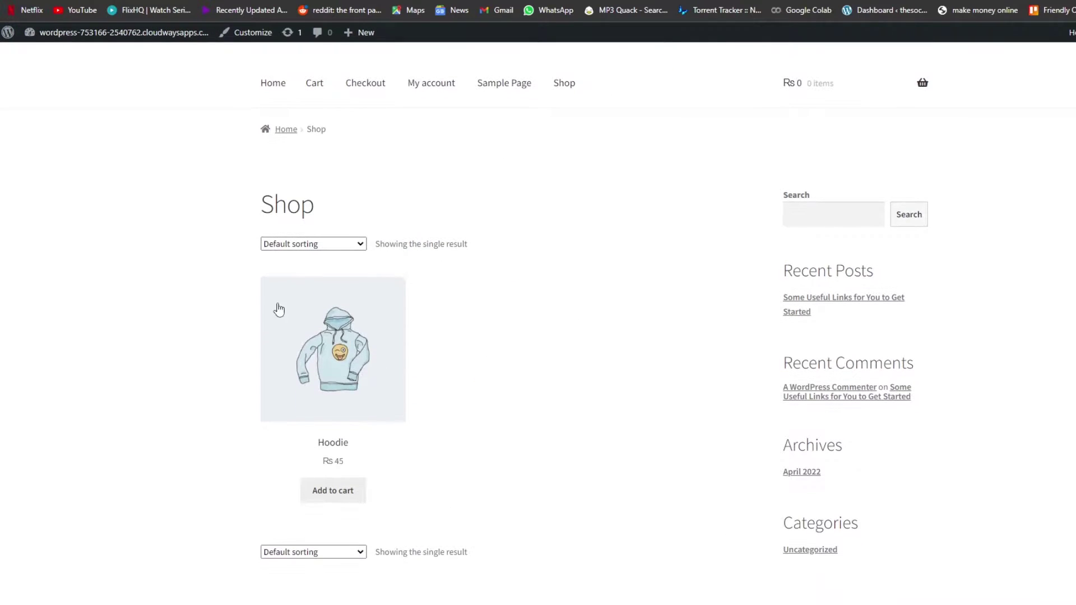
click(358, 372)
scroll(591, 283, down, 1)
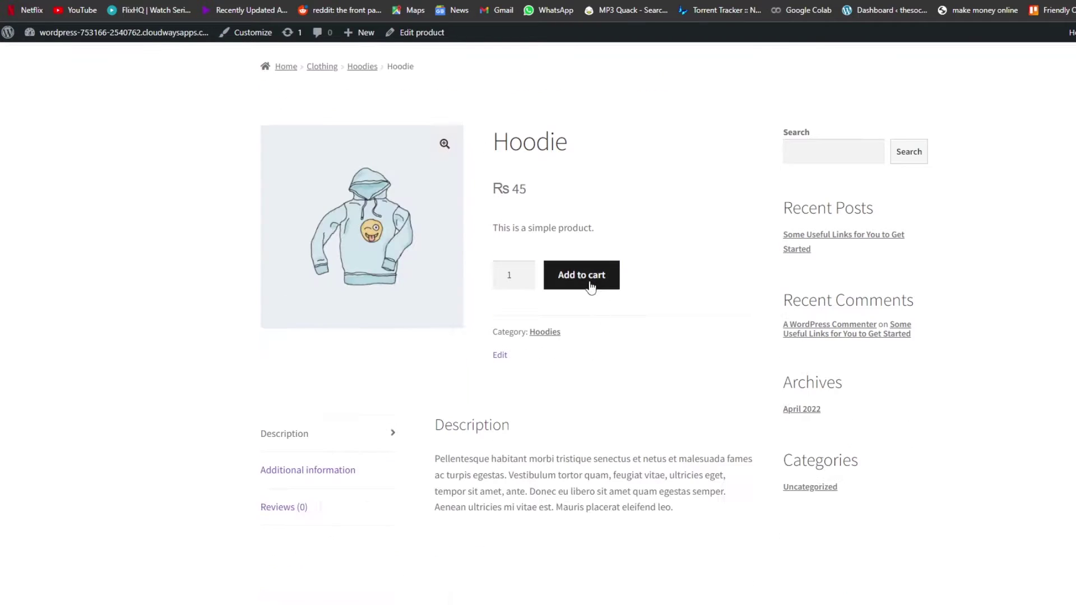
click(591, 284)
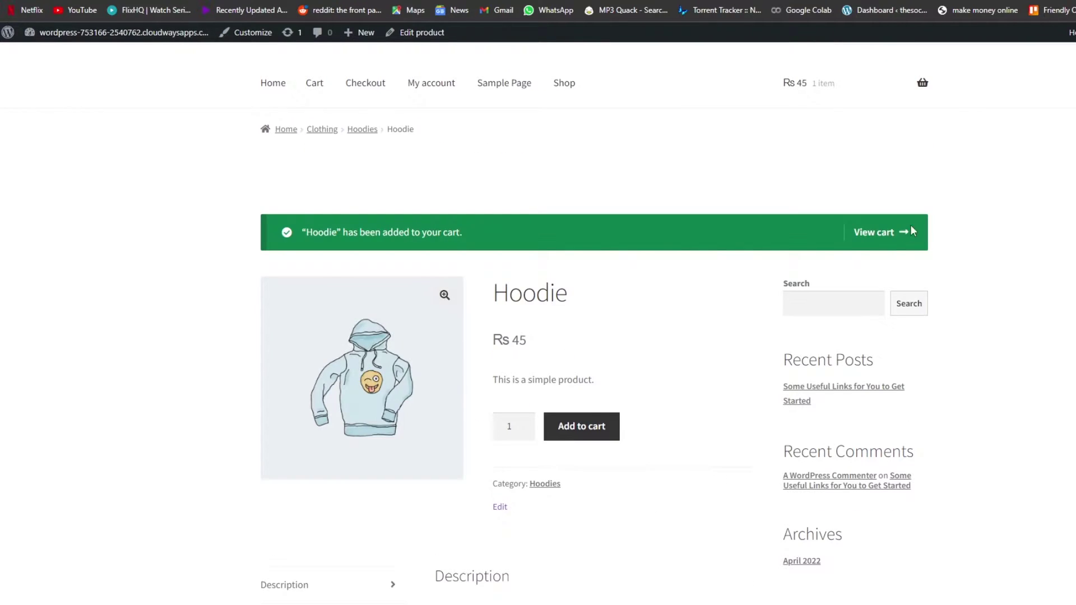
Step: Check out the Hoodie, select Cash on delivery, then go back to the Shop listing
click(859, 236)
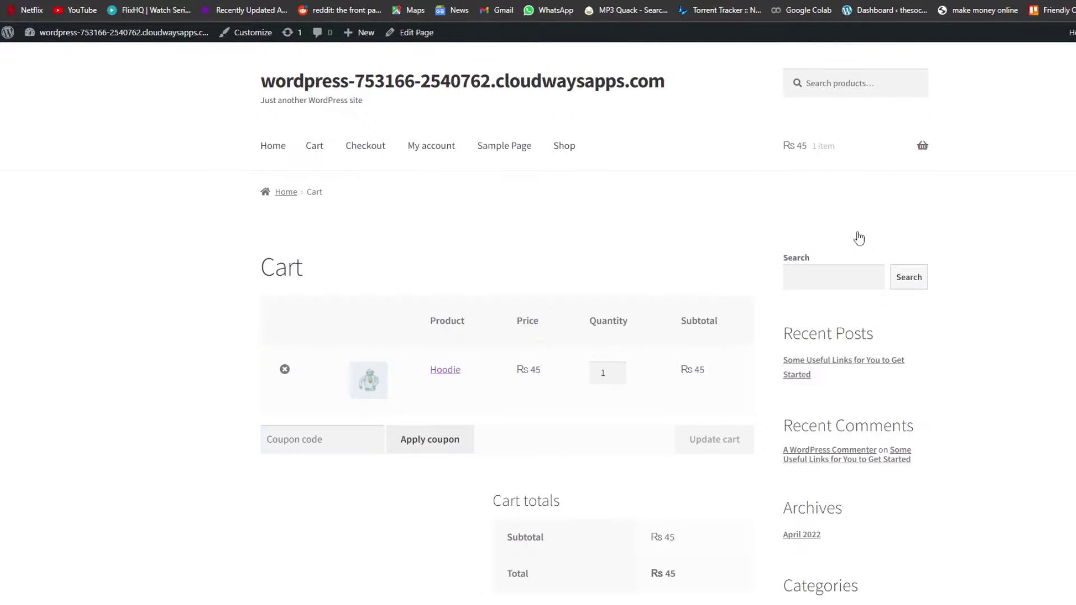
scroll(607, 394, down, 1)
scroll(670, 526, down, 1)
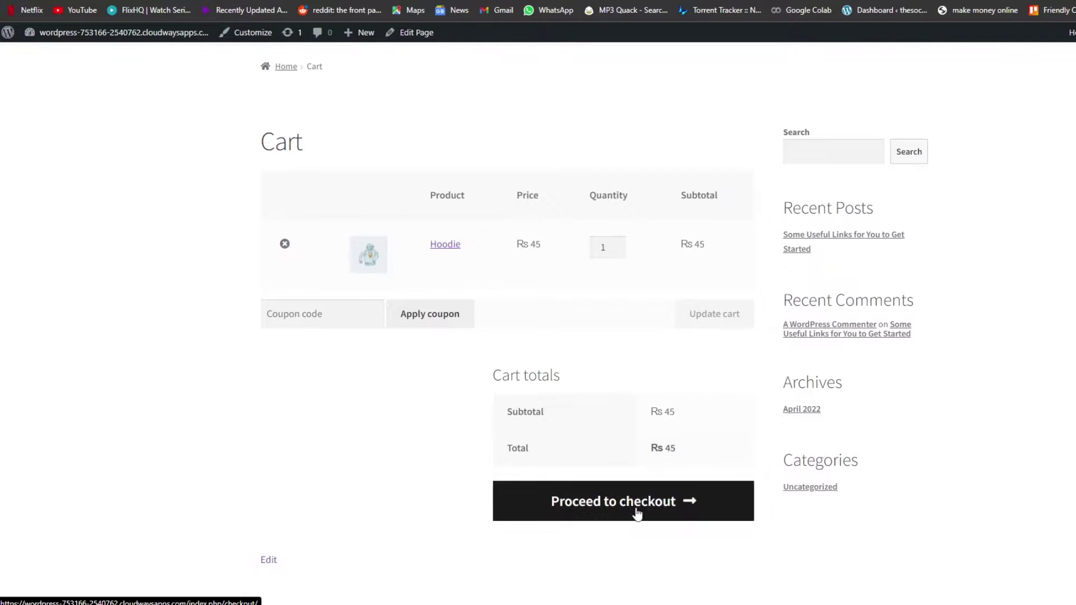
click(637, 514)
scroll(637, 509, down, 4)
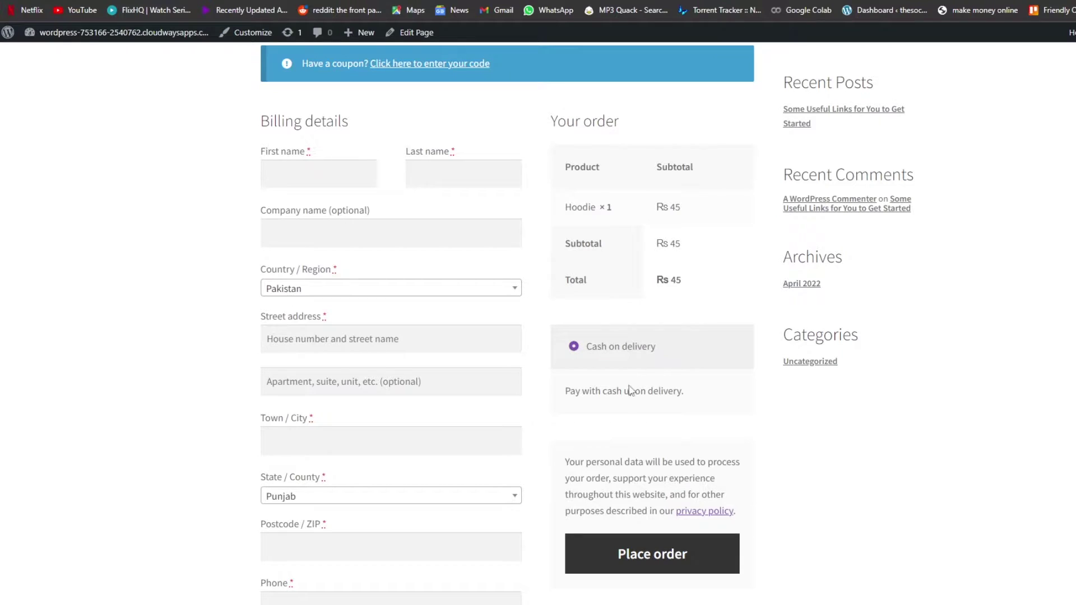
scroll(651, 428, up, 2)
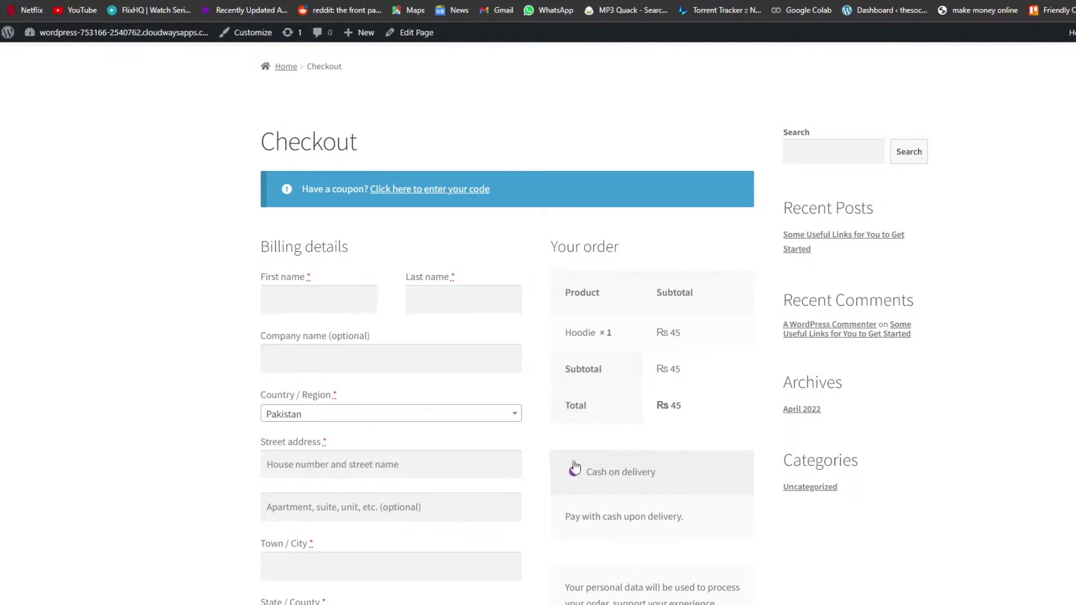
scroll(611, 450, down, 1)
click(583, 411)
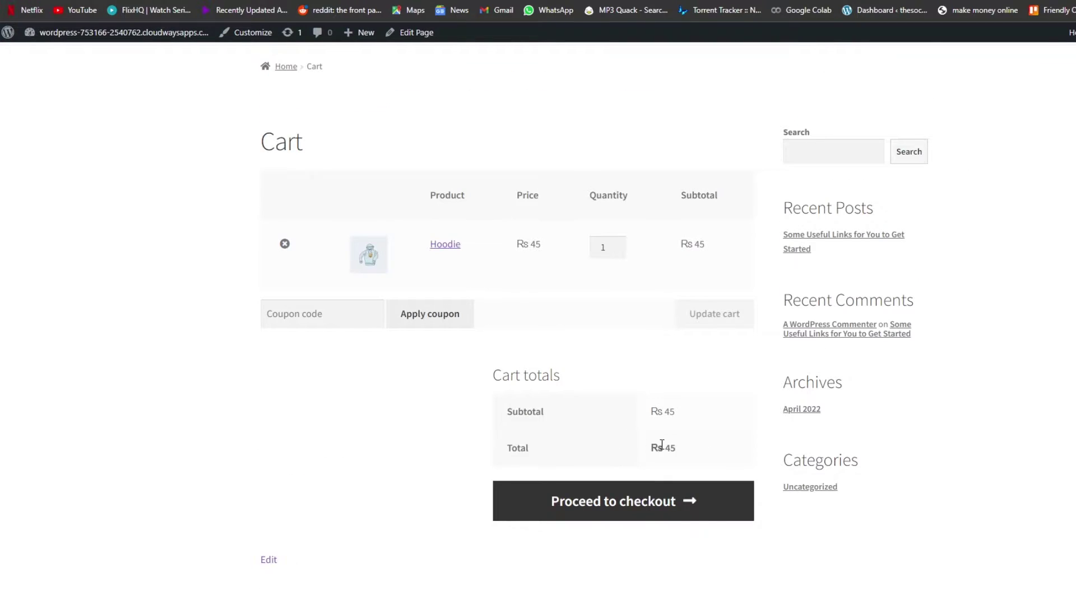
key(alt+Left)
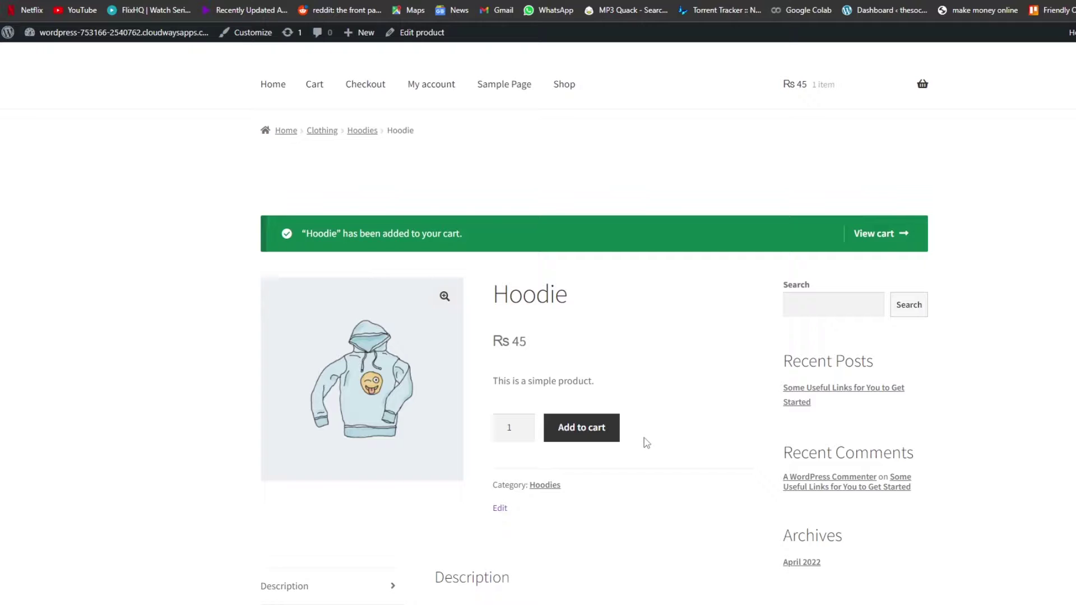
key(alt+Left)
key(alt+Left)
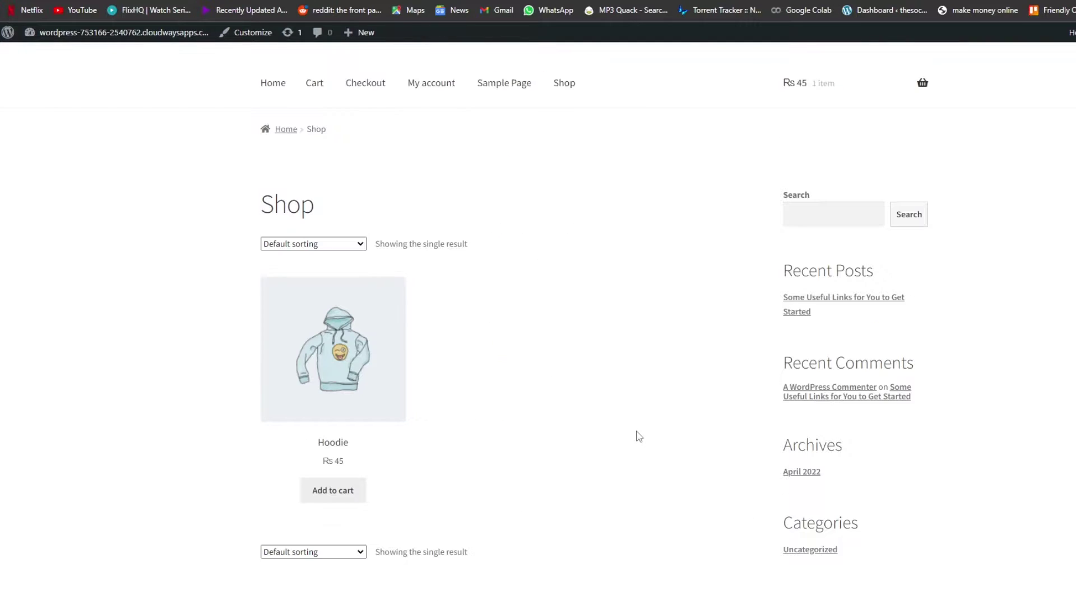
key(alt+Left)
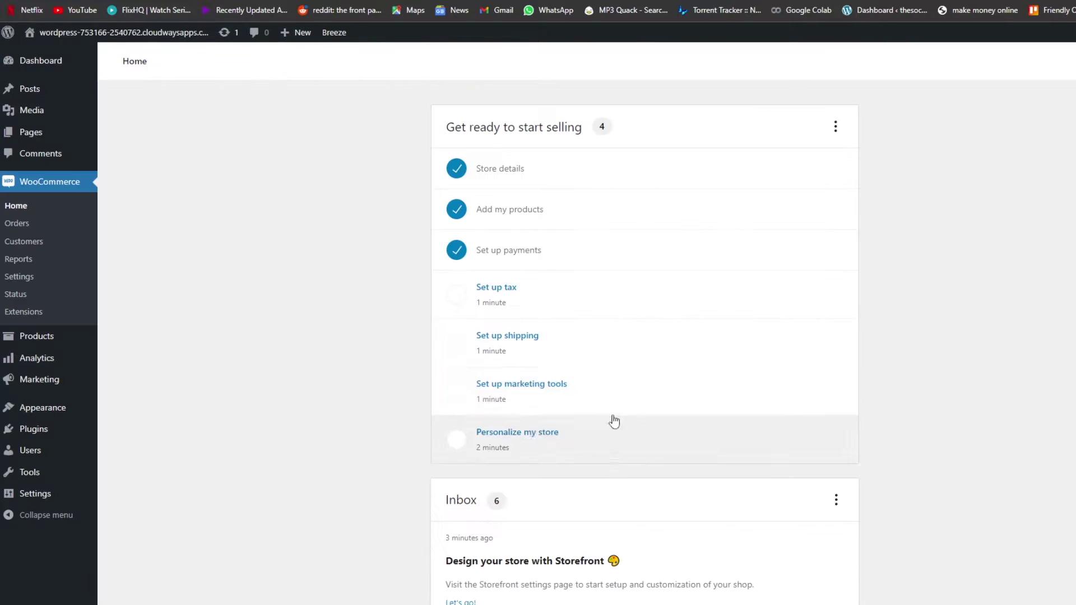
click(545, 263)
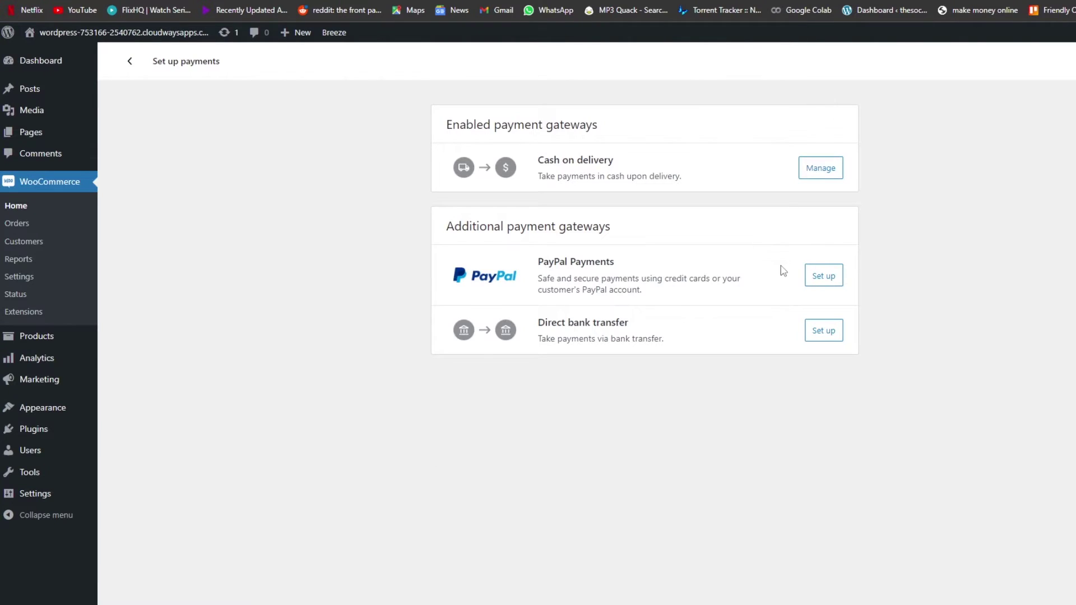
click(823, 334)
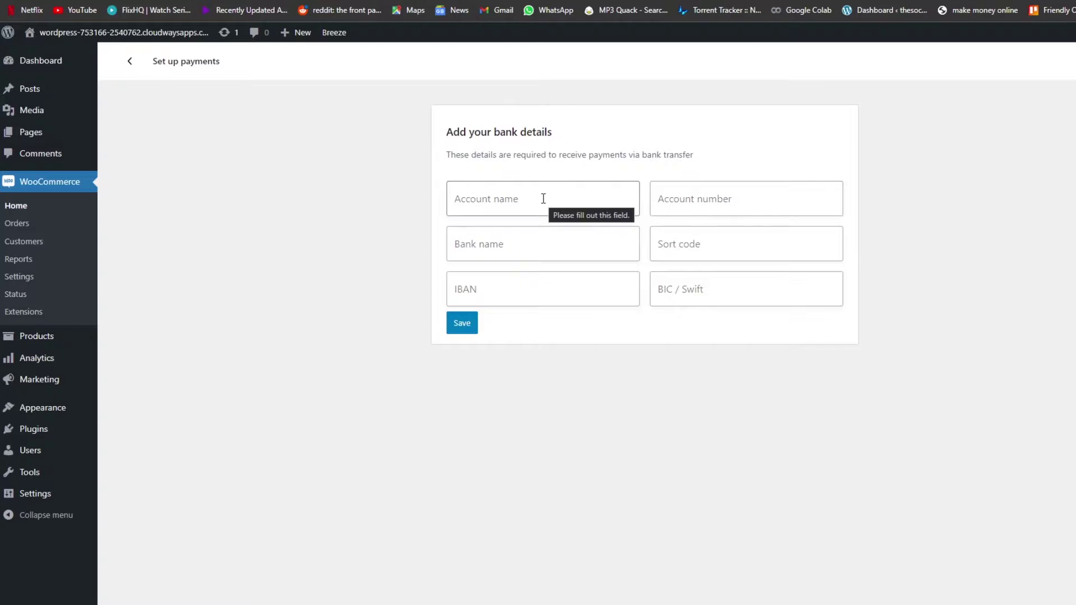
click(502, 244)
click(521, 202)
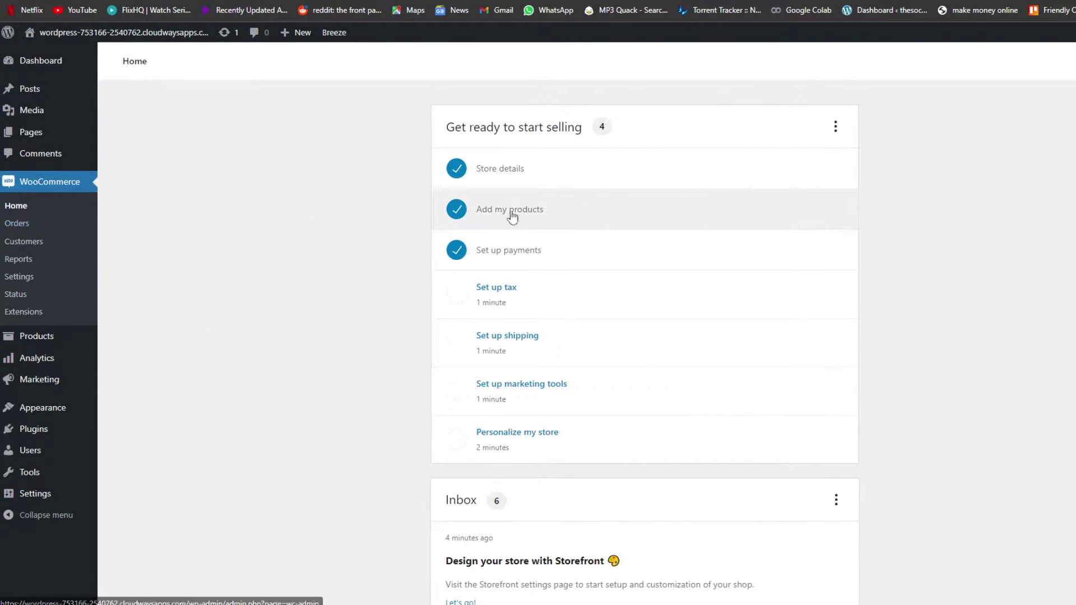
Step: Create a new product from the physical product template
click(583, 214)
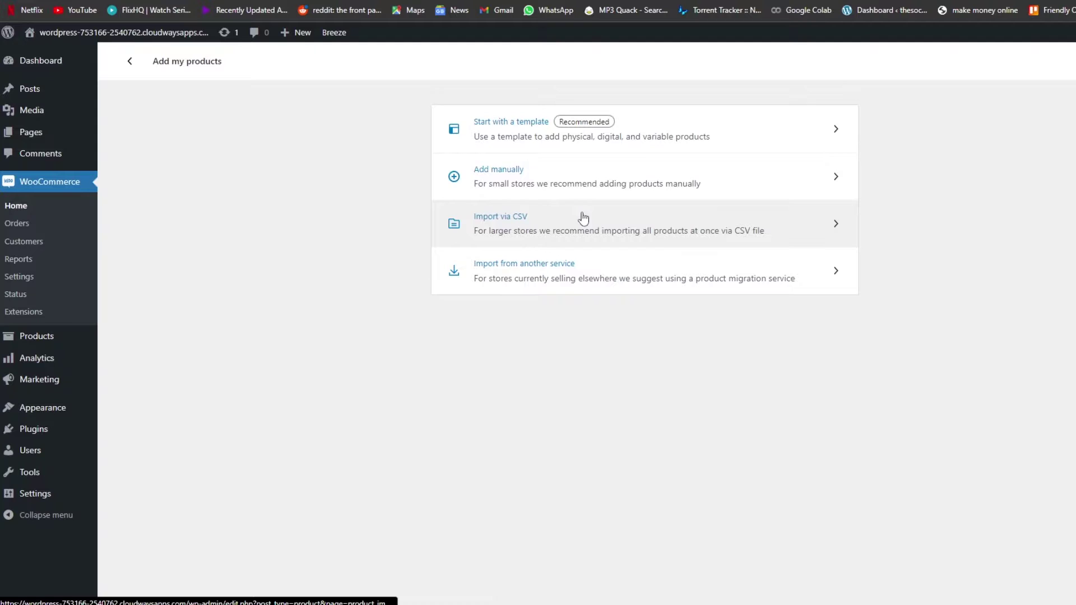
click(593, 120)
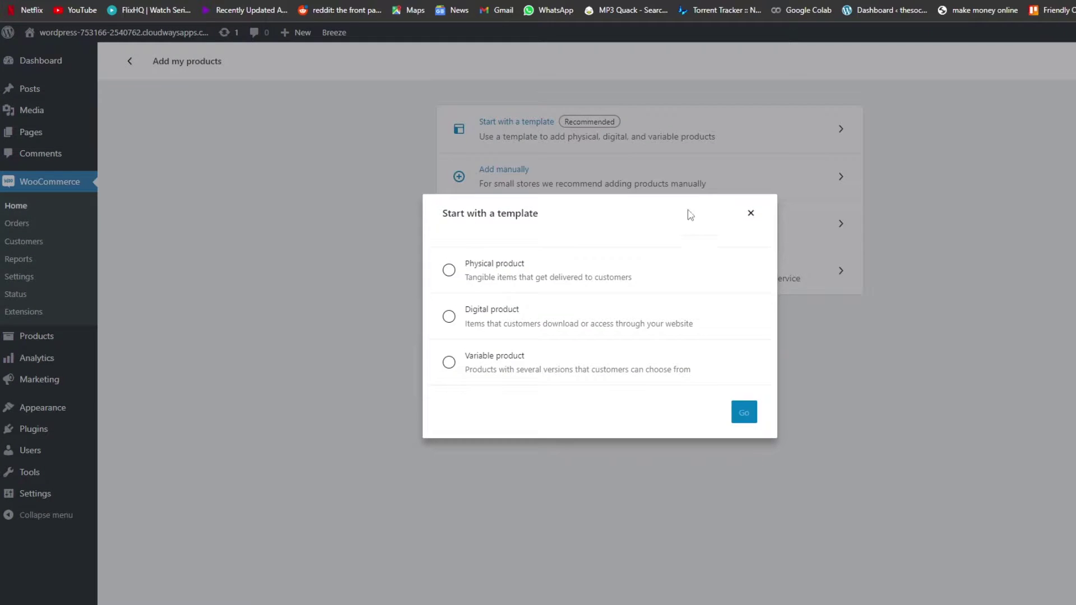
click(637, 280)
click(743, 412)
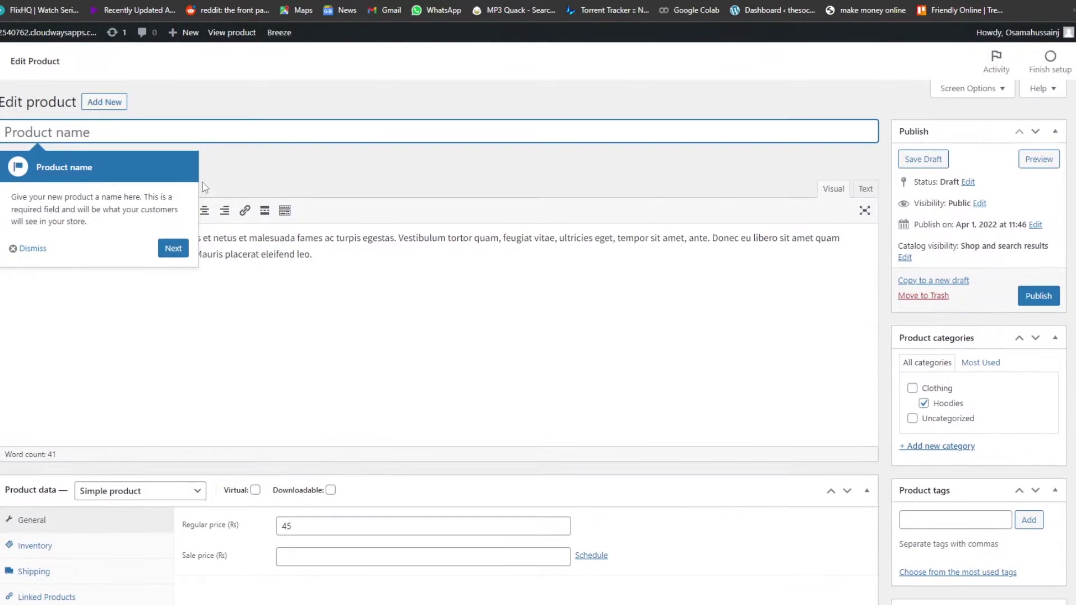
text(Hoddie)
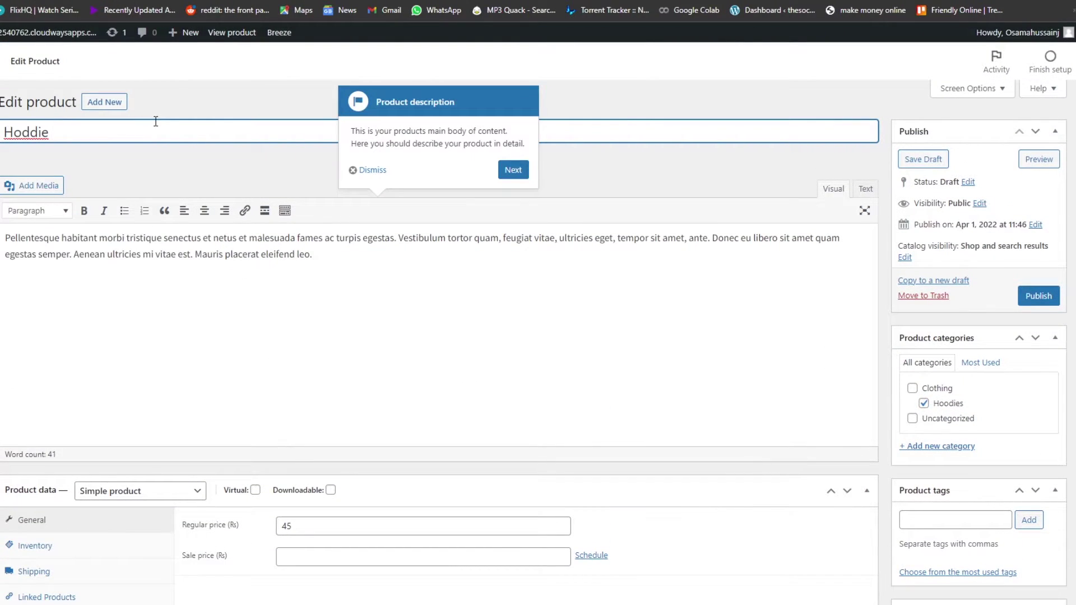
Step: Set the product's regular price to 5000 and sale price to 4000
scroll(300, 277, down, 4)
click(301, 274)
double_click(285, 275)
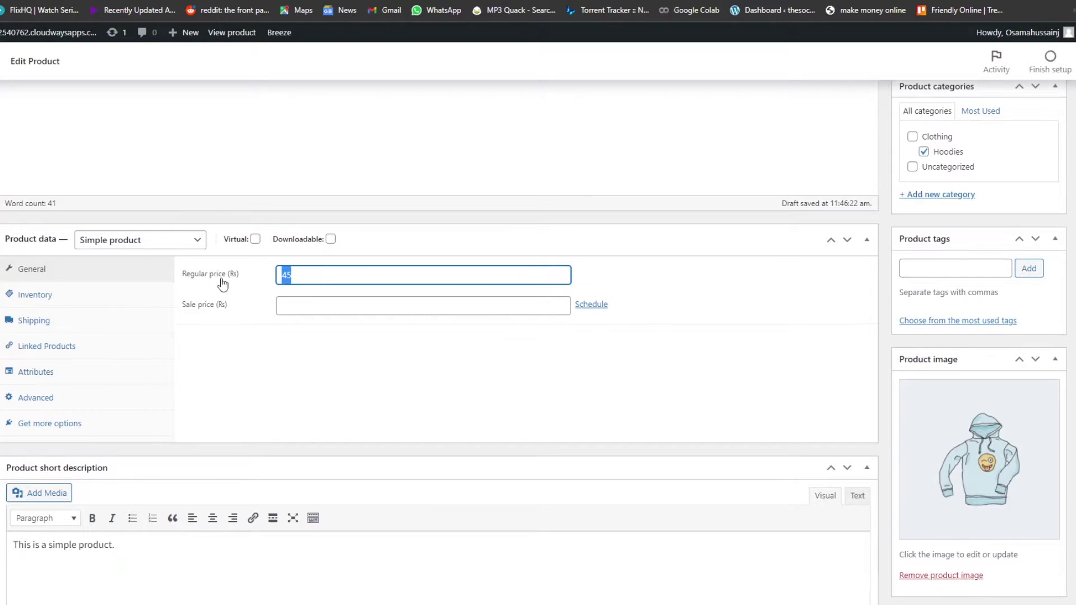
text(5000)
click(300, 306)
text(4000)
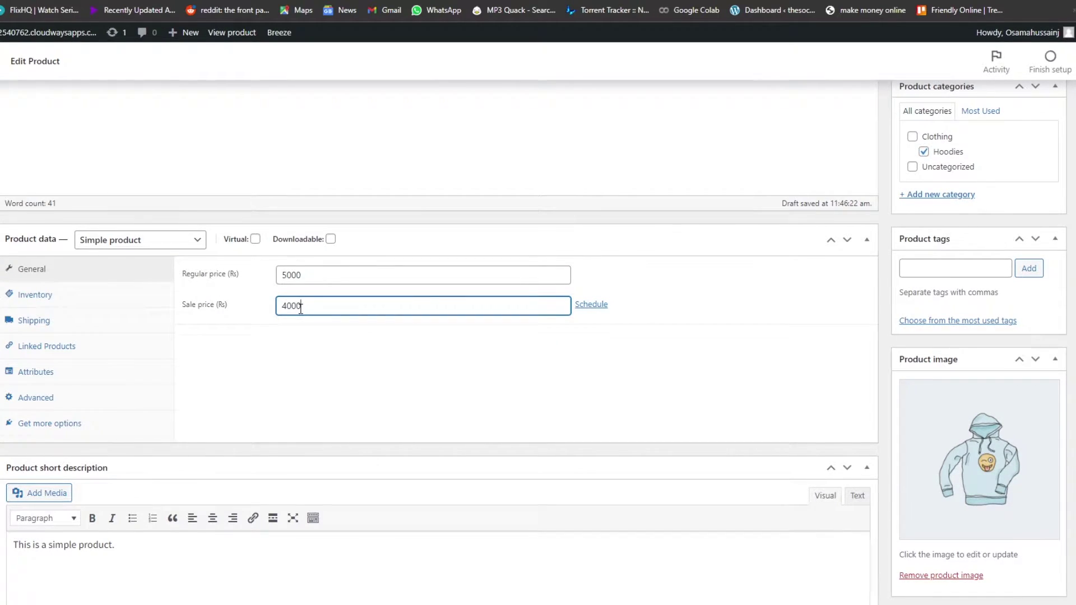
Step: Dismiss the leave-site prompt to keep the edits, and publish Hoodie #2
scroll(301, 307, up, 4)
click(114, 103)
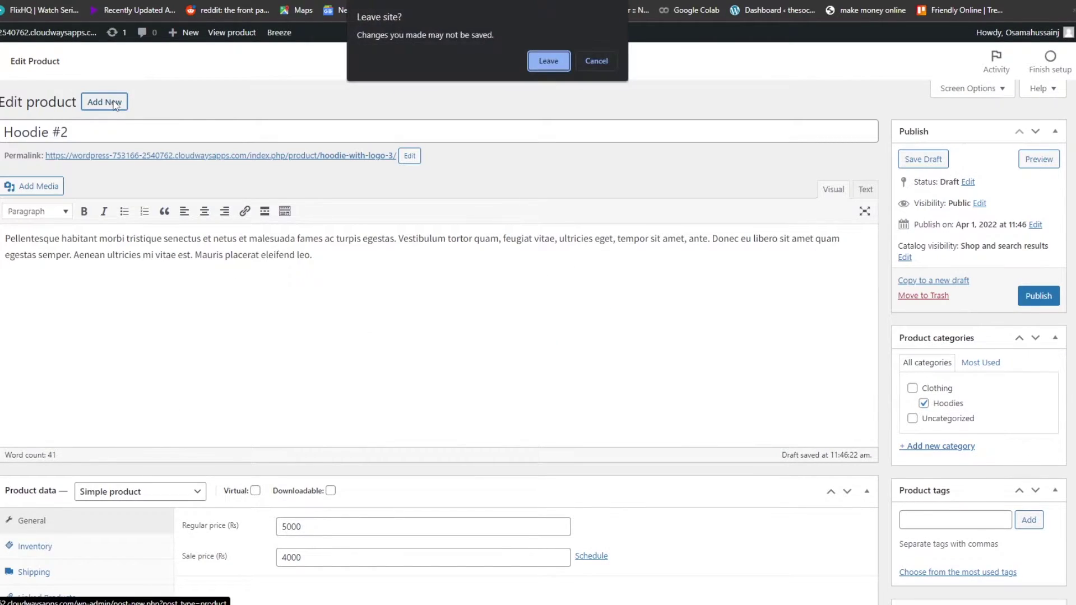
key(Escape)
click(1037, 295)
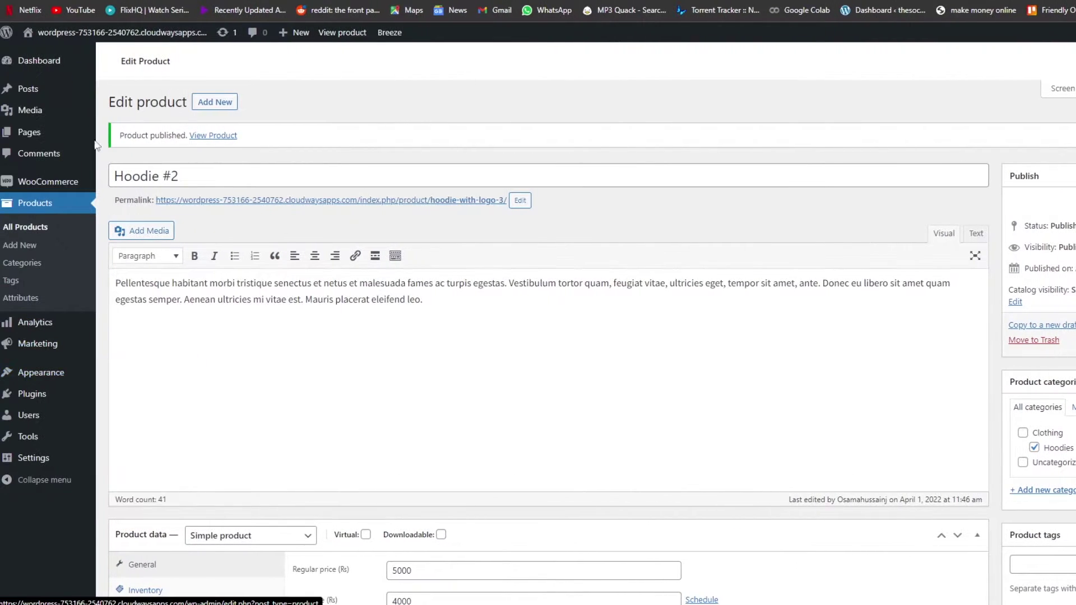
scroll(99, 200, down, 1)
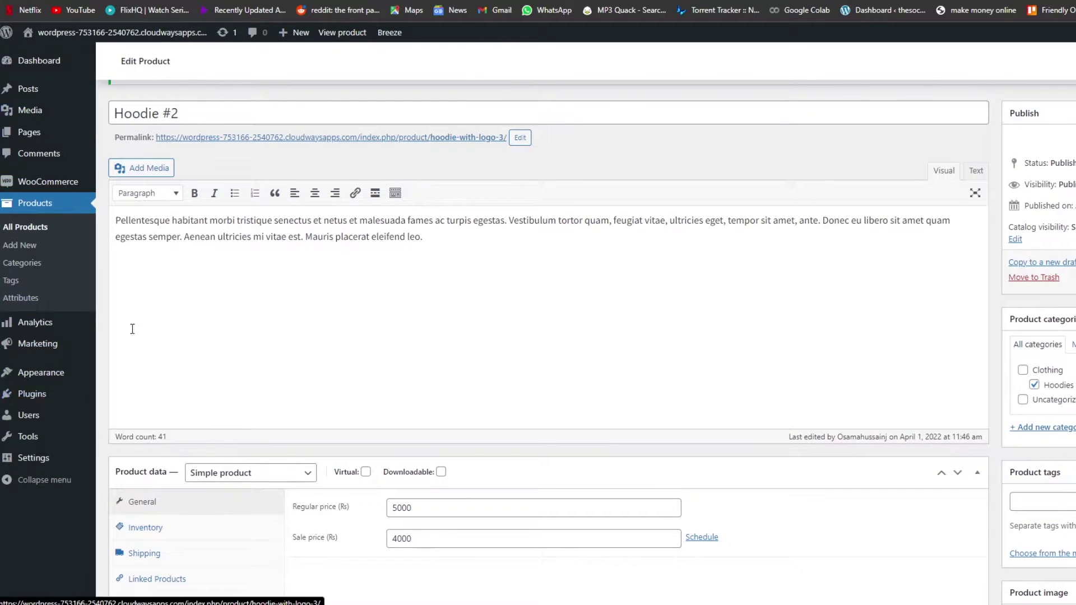
scroll(149, 80, up, 1)
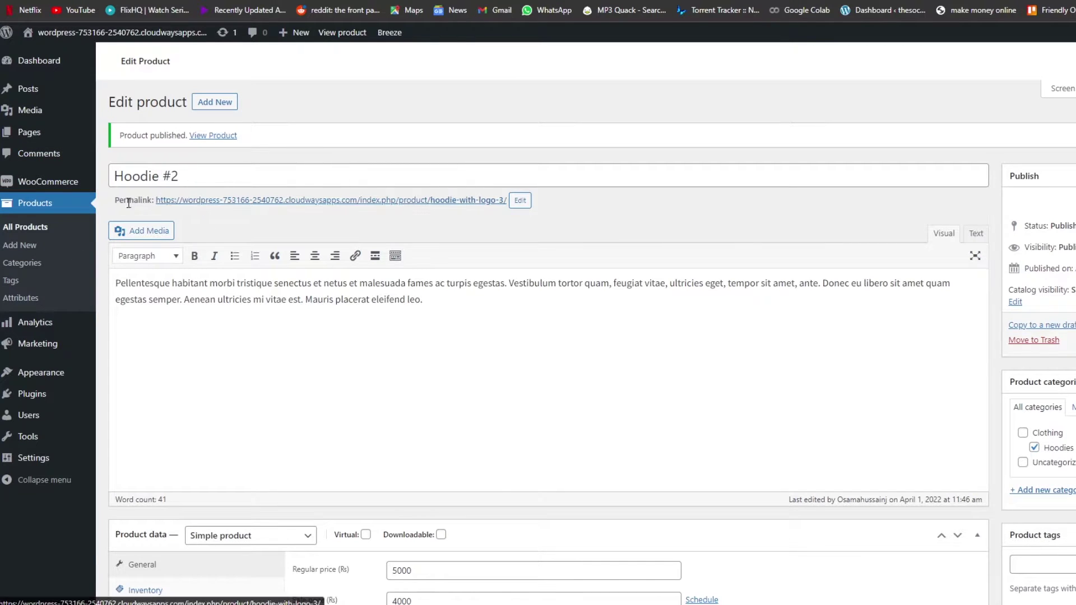
mouse_move(56, 32)
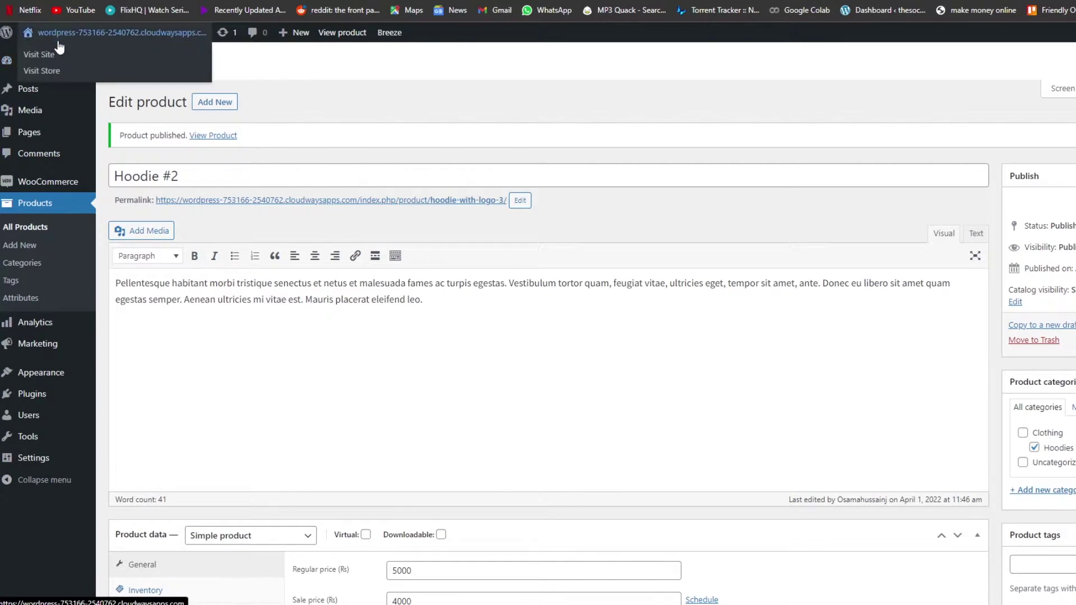
click(47, 70)
scroll(506, 281, down, 1)
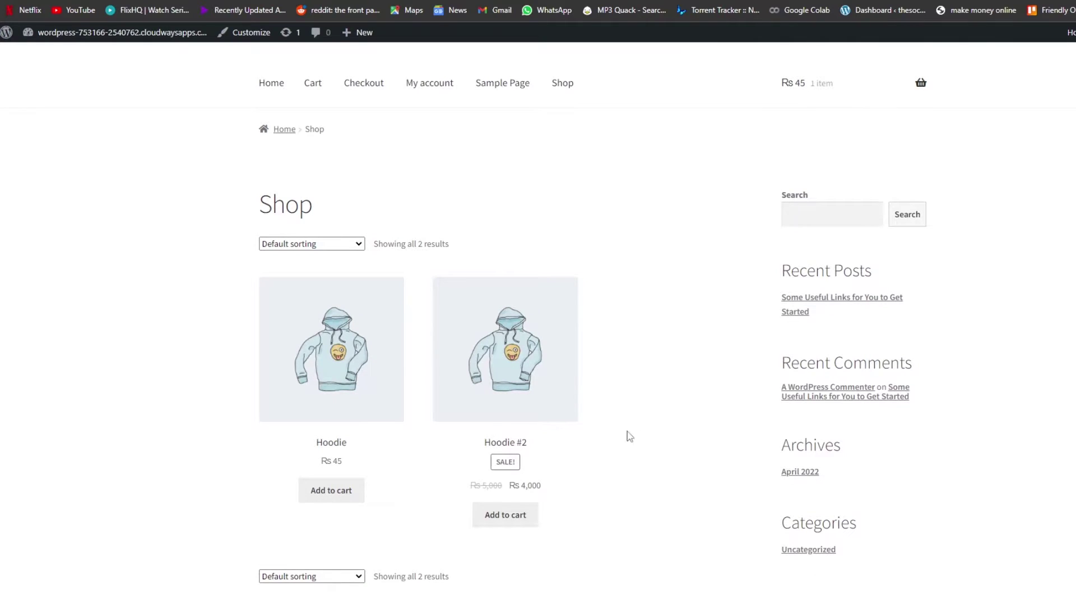
scroll(560, 426, down, 1)
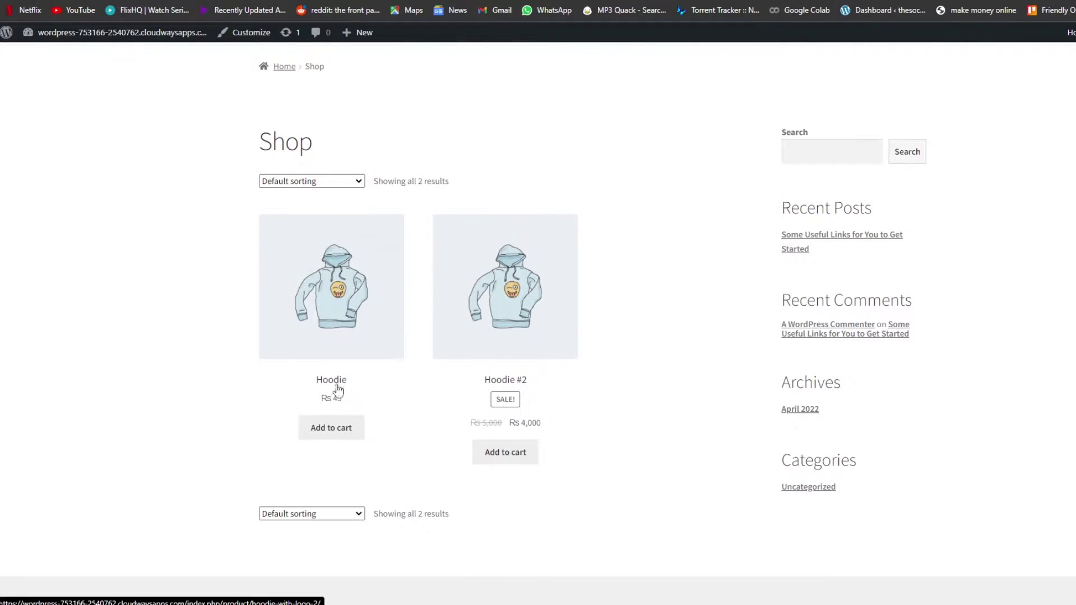
drag(336, 389, 322, 401)
click(663, 482)
key(ctrl+Tab)
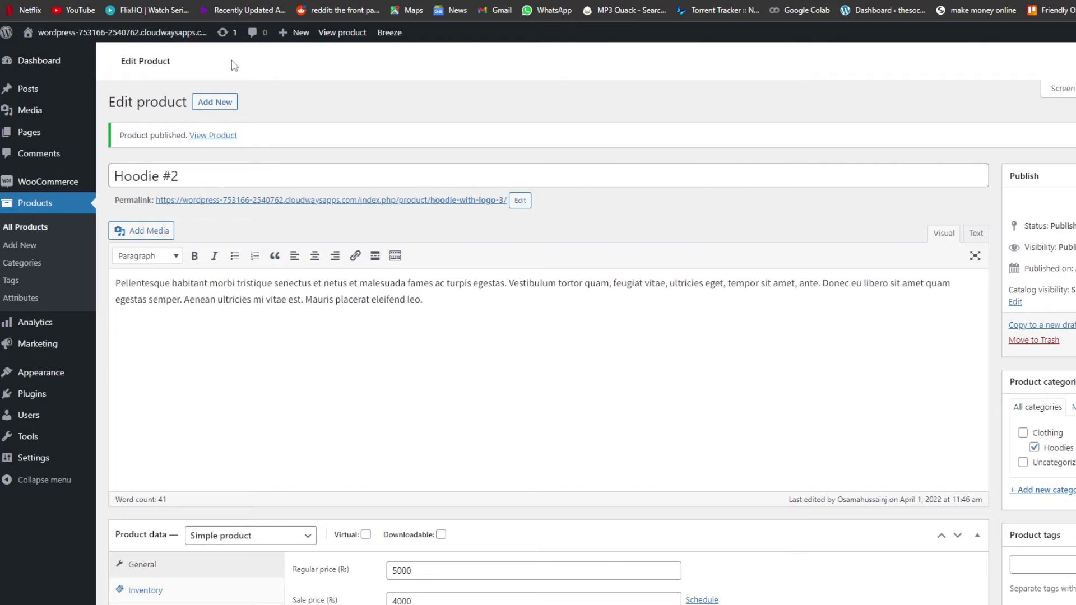
Step: Search plugins for 'cod', then install and activate WooCommerce Smart COD
click(52, 402)
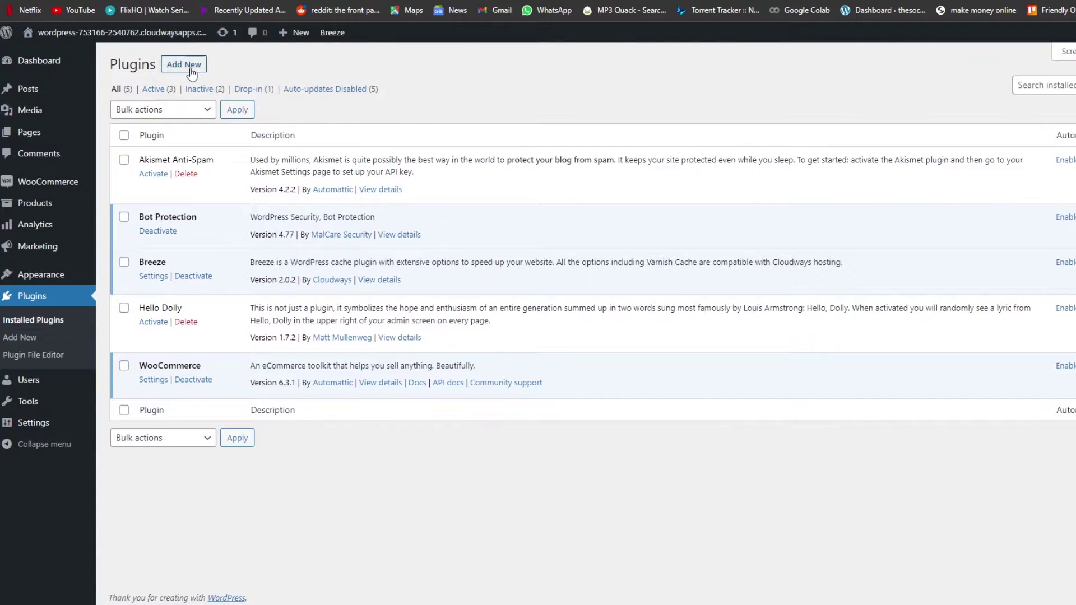
click(191, 70)
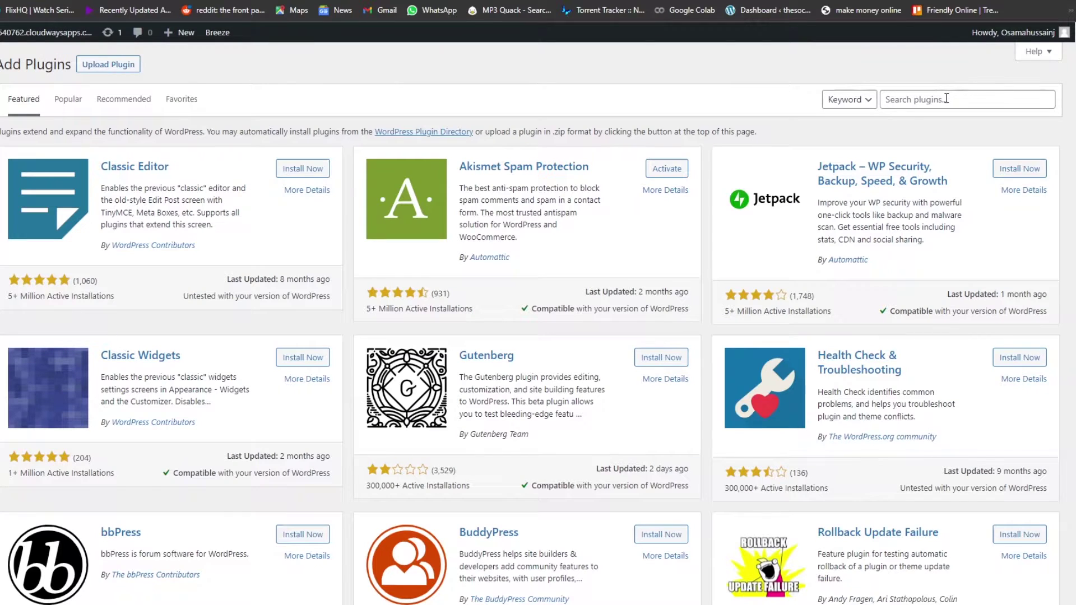
click(946, 98)
text(cod)
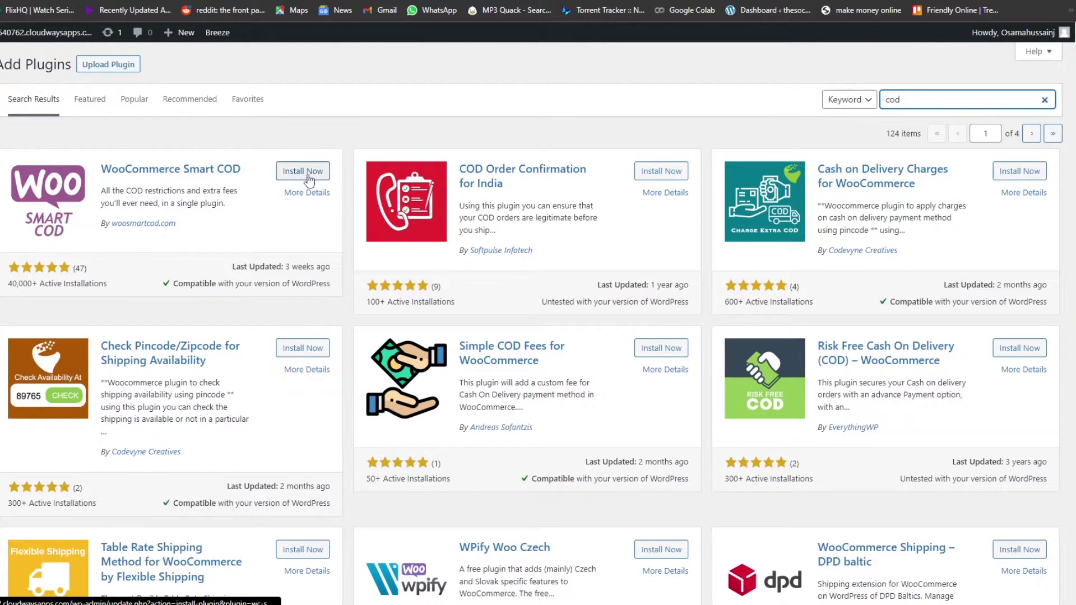
click(307, 178)
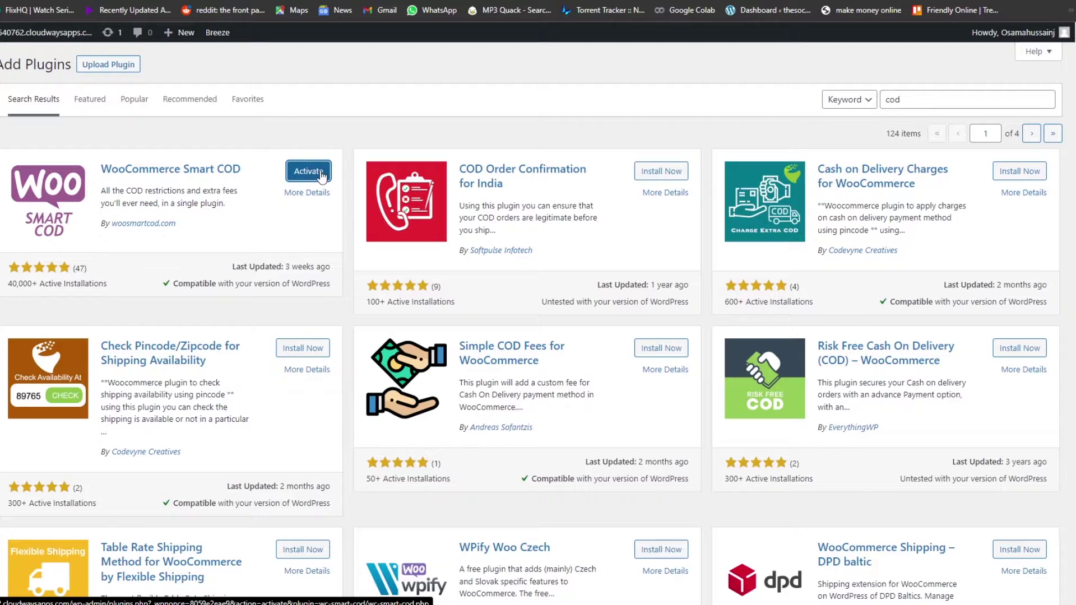
click(308, 178)
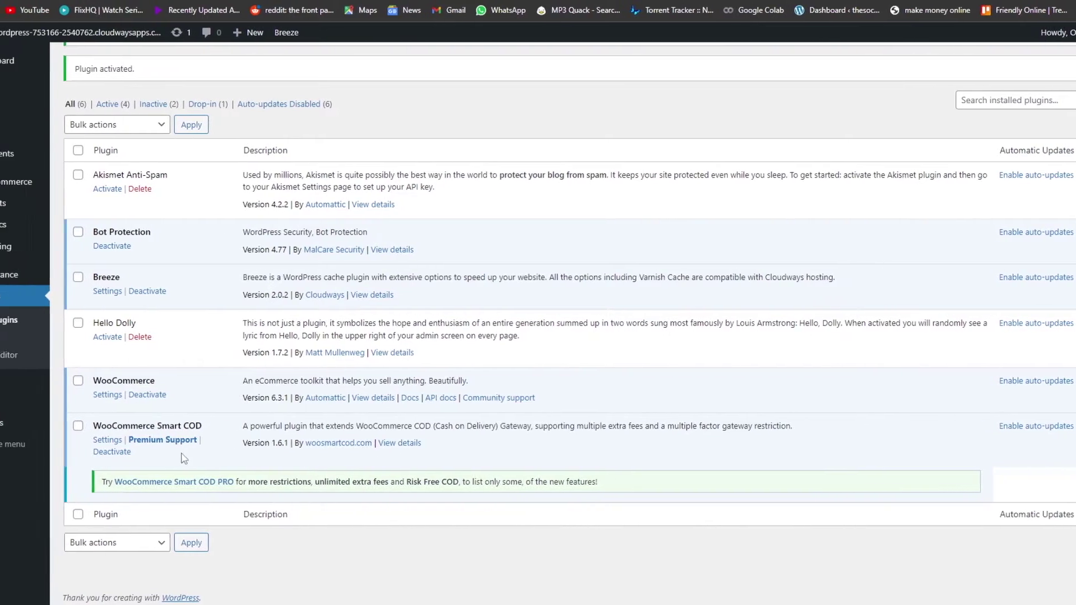
scroll(538, 303, up, 1)
mouse_move(51, 182)
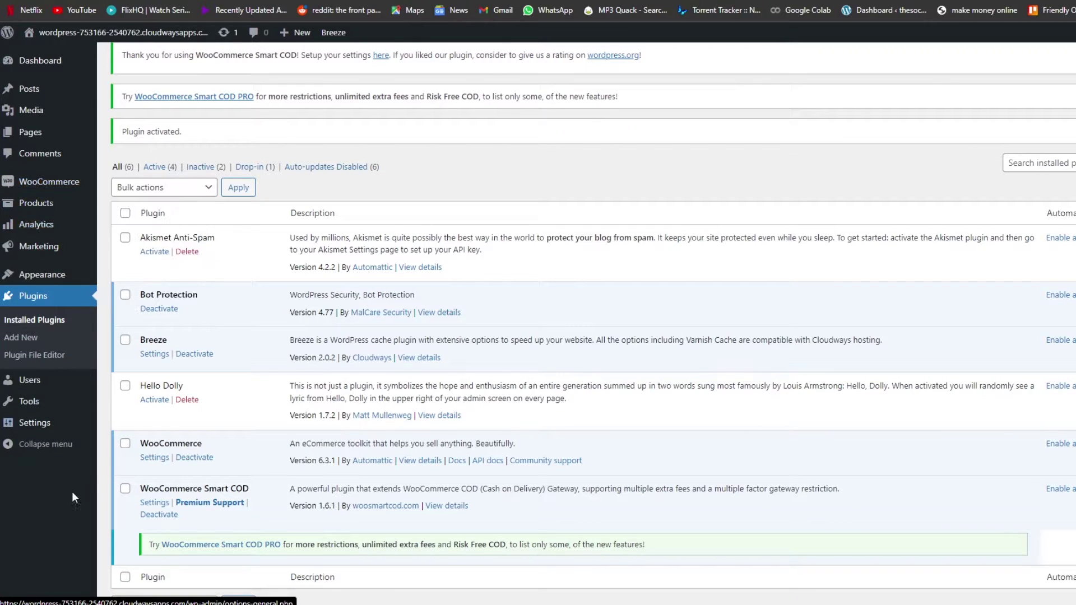
scroll(61, 486, down, 1)
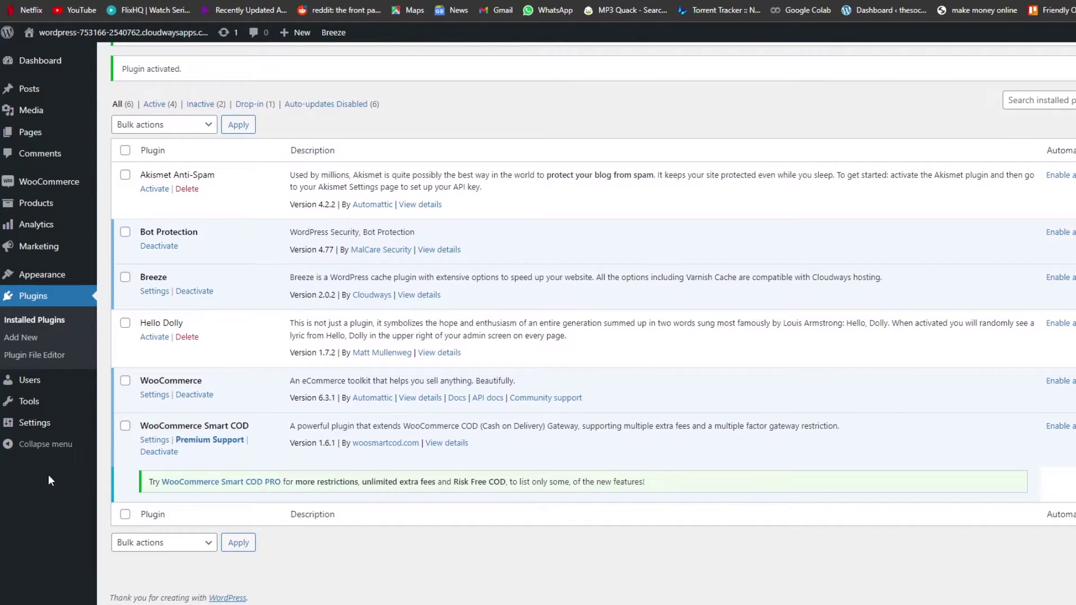
Step: Review the Smart COD Cash on delivery options, then switch to the Products settings tab
click(156, 440)
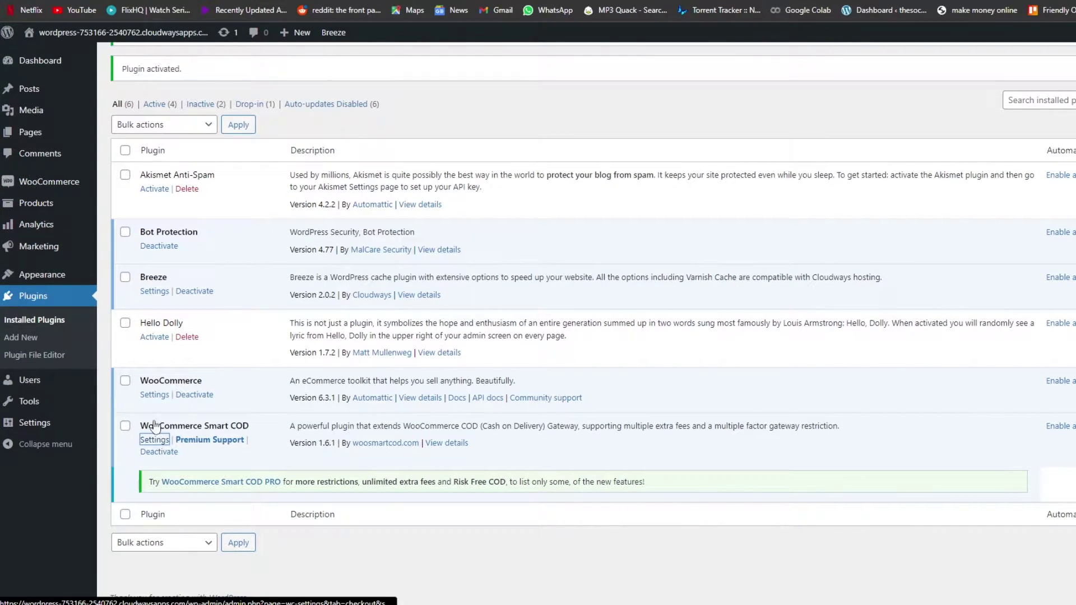
scroll(745, 305, down, 10)
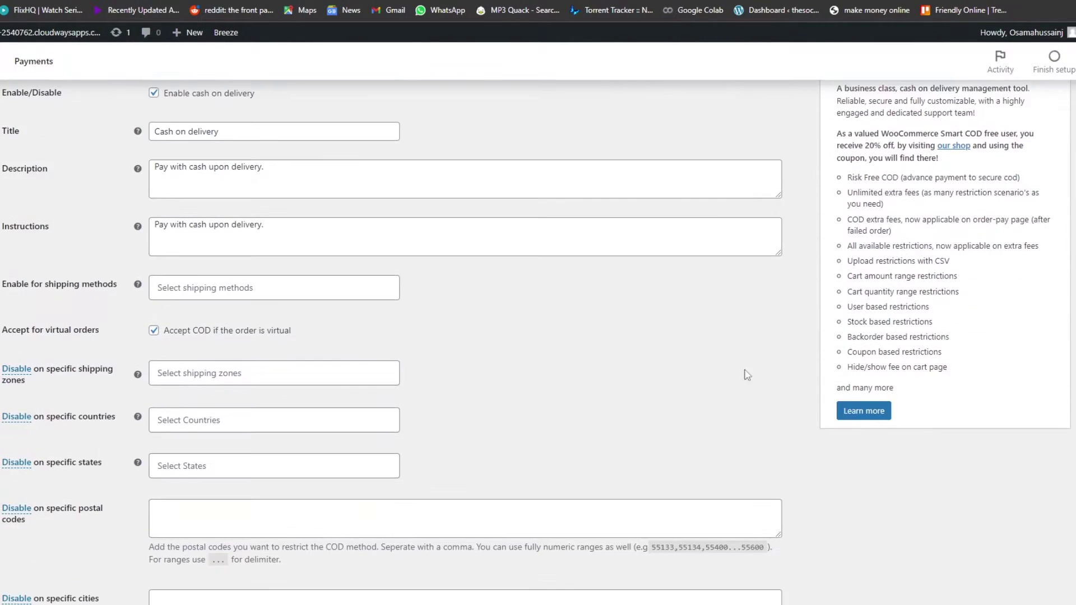
scroll(587, 434, up, 3)
scroll(587, 435, up, 8)
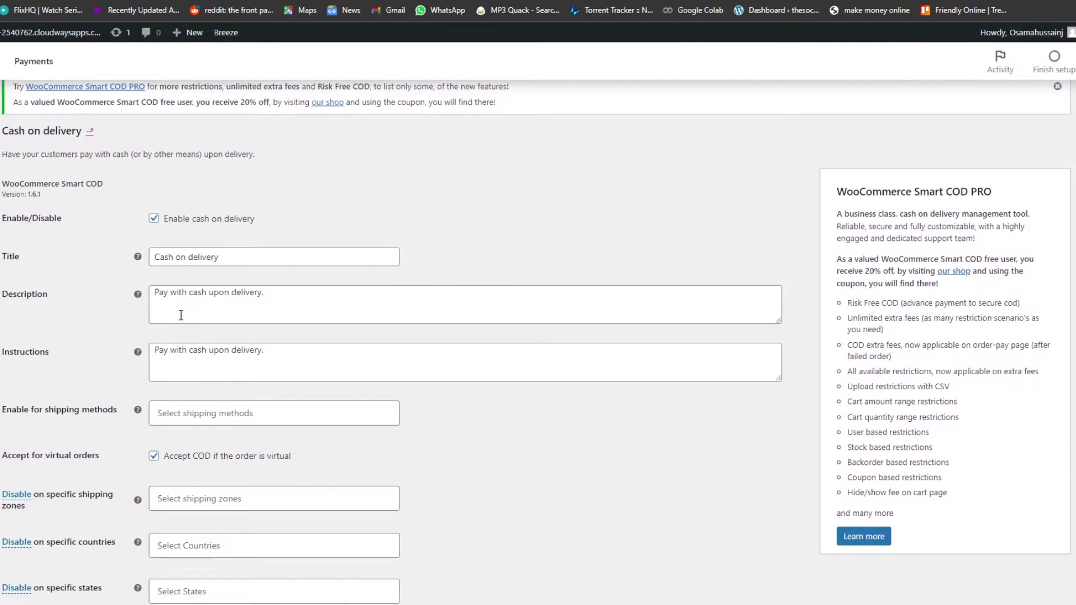
scroll(176, 298, down, 1)
scroll(181, 291, down, 1)
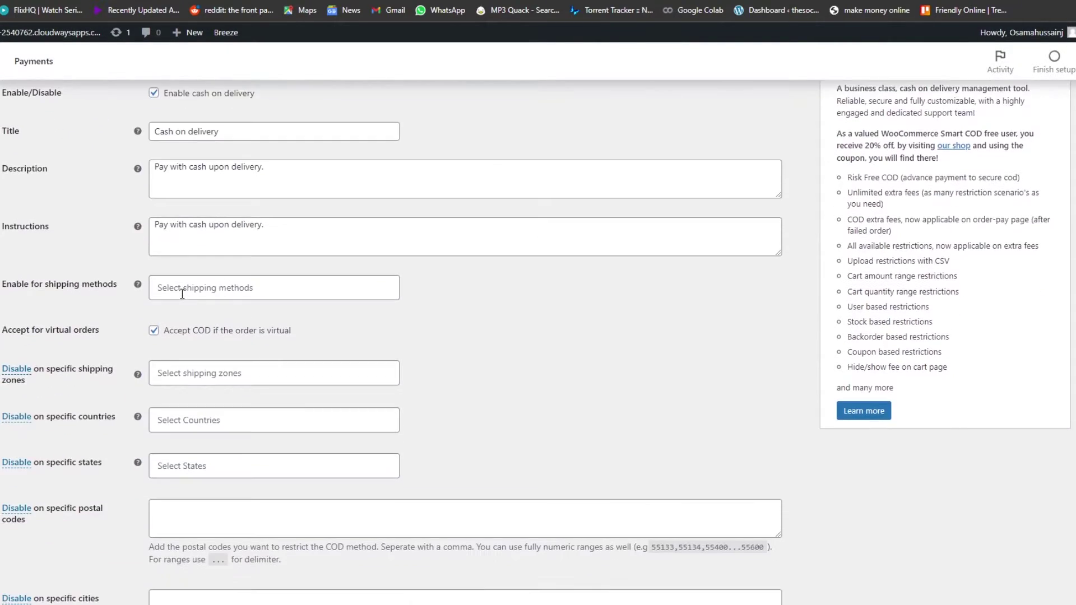
scroll(190, 294, down, 1)
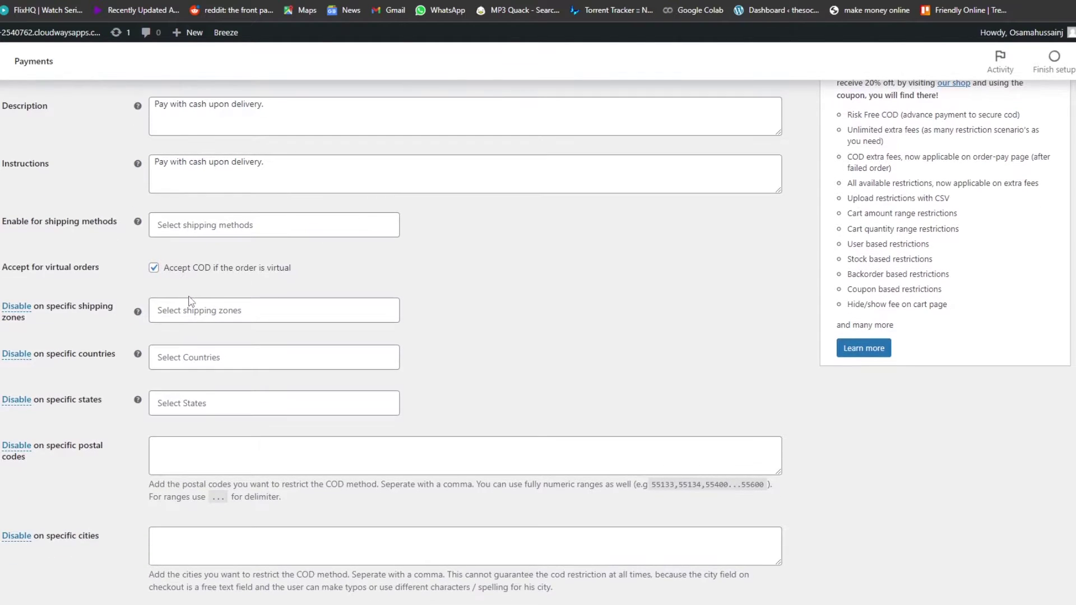
scroll(227, 314, down, 2)
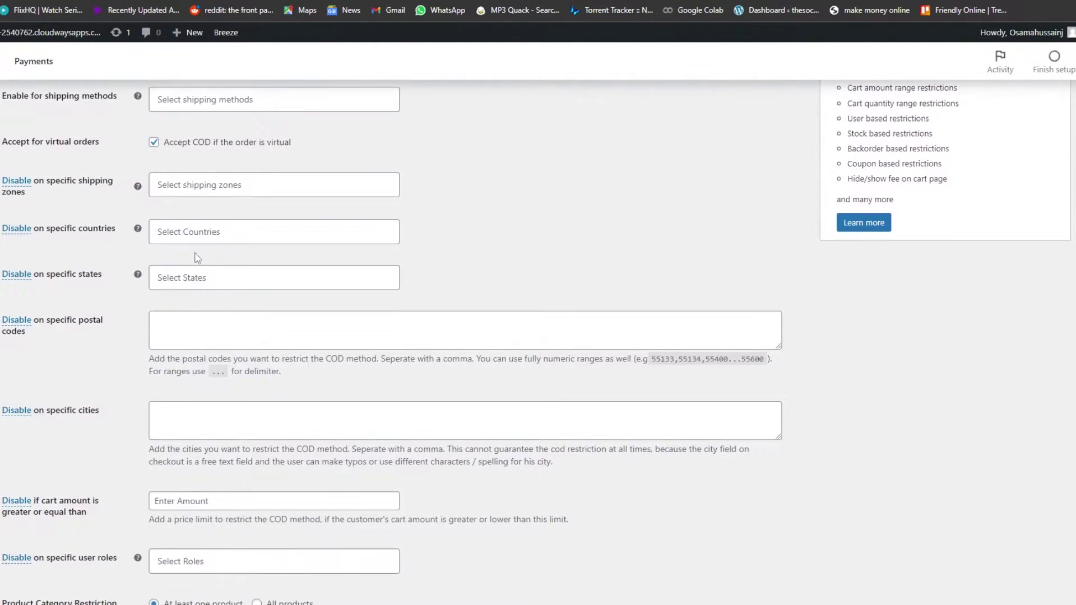
scroll(246, 235, down, 5)
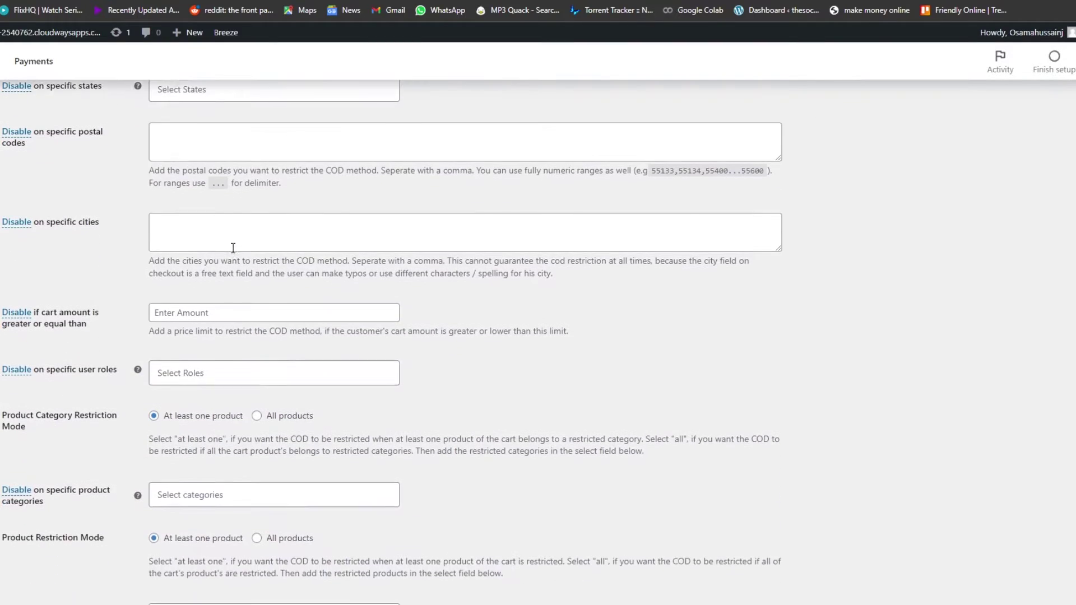
scroll(232, 250, up, 10)
click(87, 113)
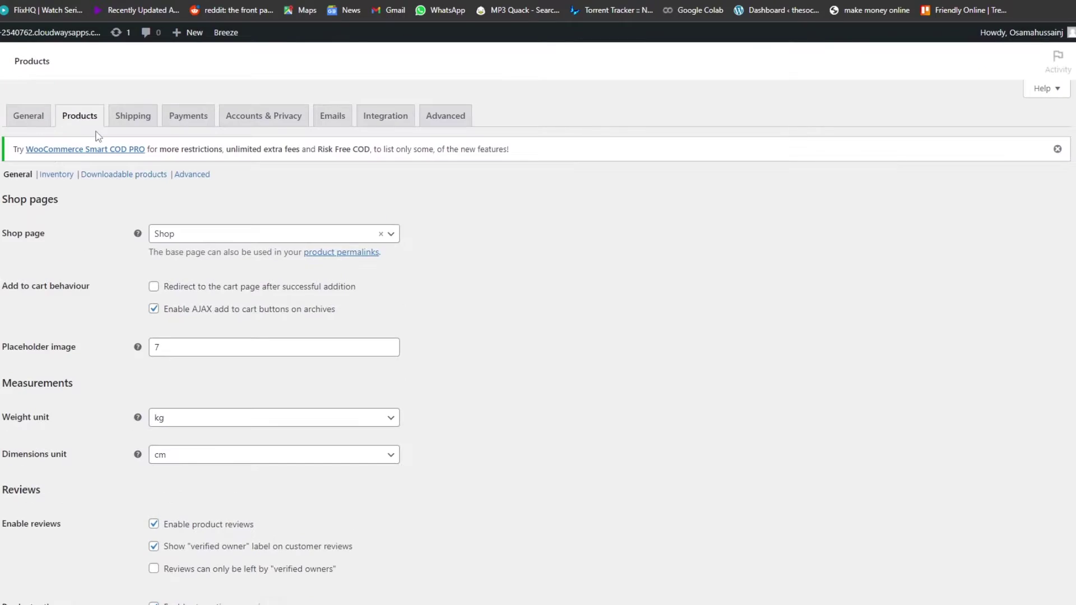
Step: Open Cash on delivery from the Payments tab and scroll to its restriction fields
click(189, 116)
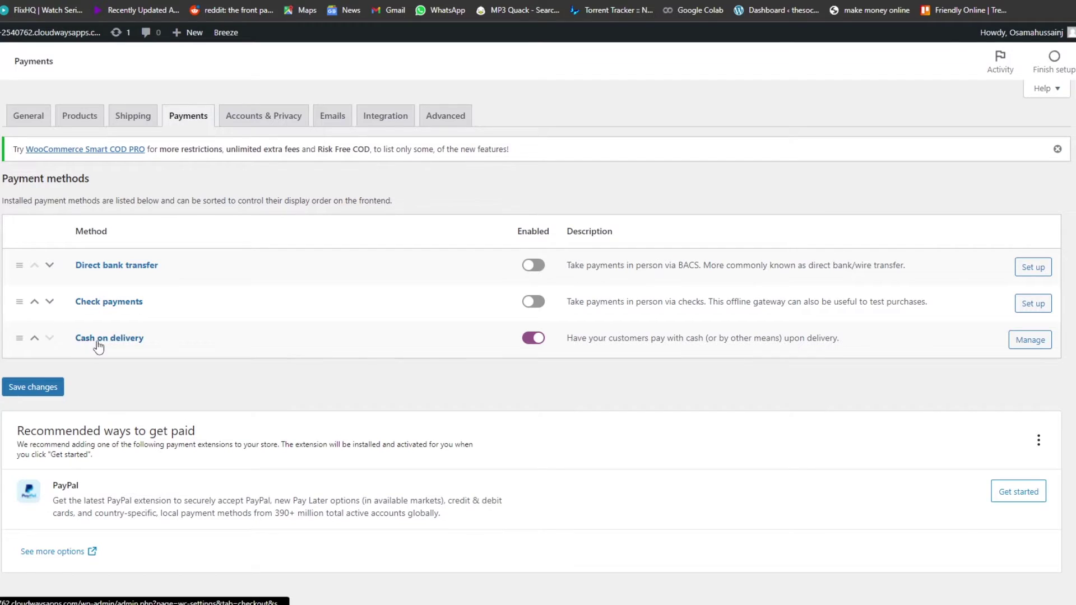
click(1020, 345)
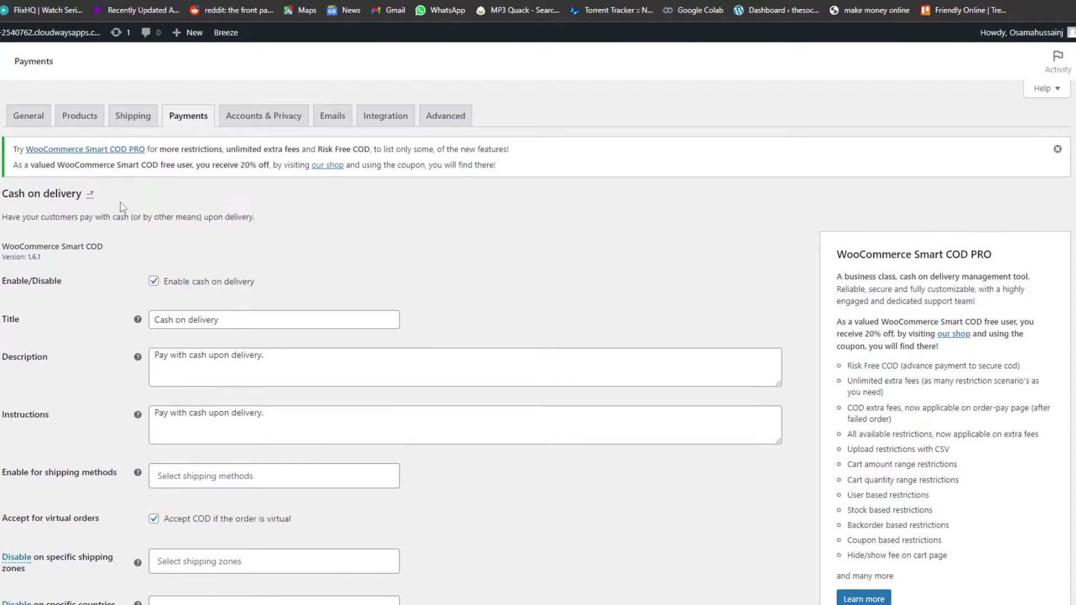
scroll(286, 202, down, 2)
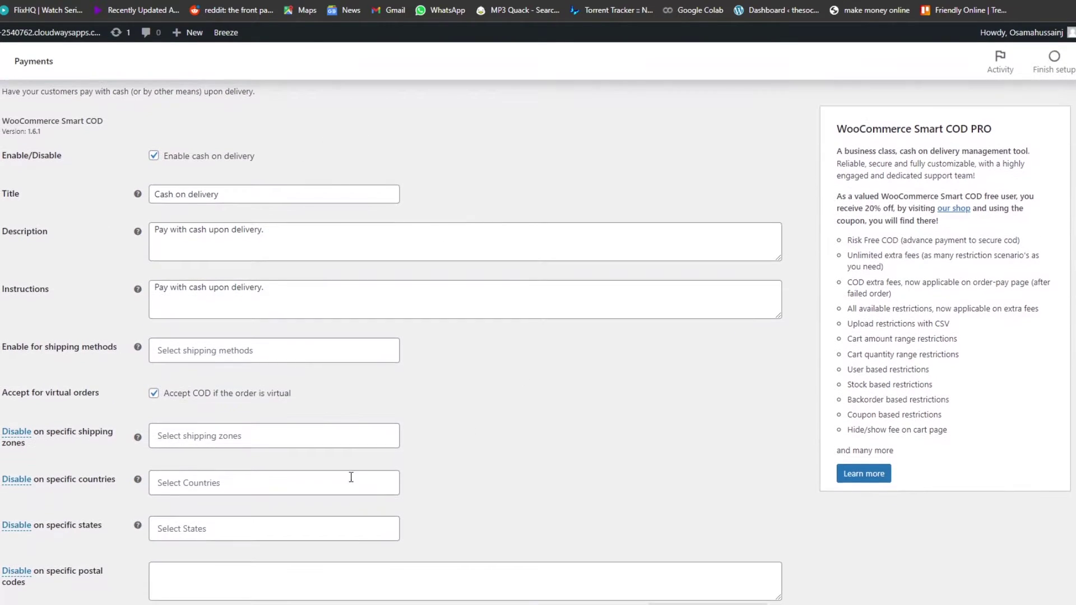
scroll(351, 476, up, 3)
scroll(134, 211, down, 3)
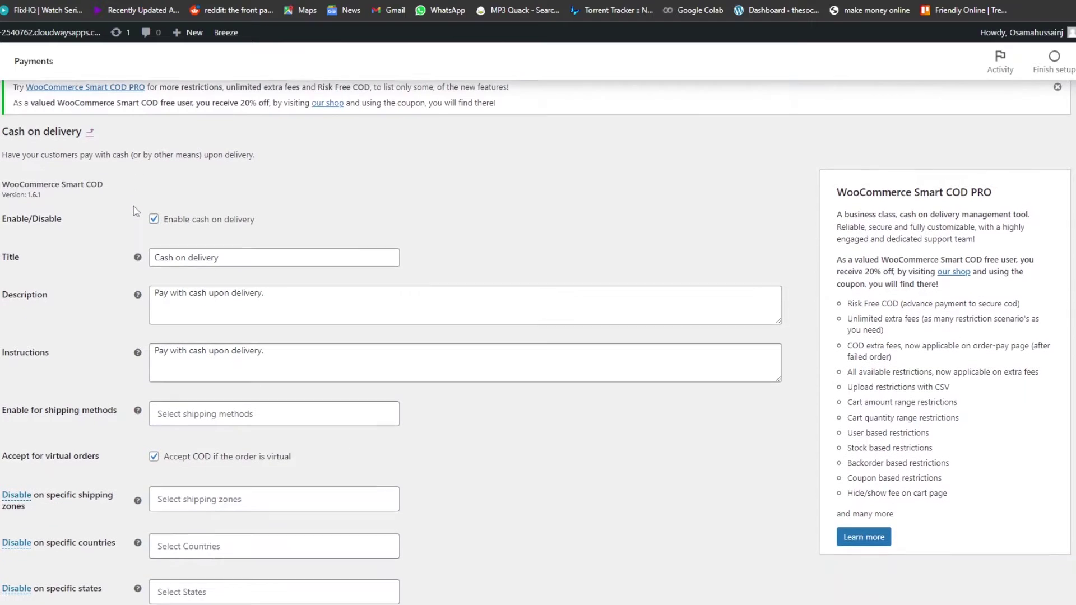
scroll(93, 268, down, 5)
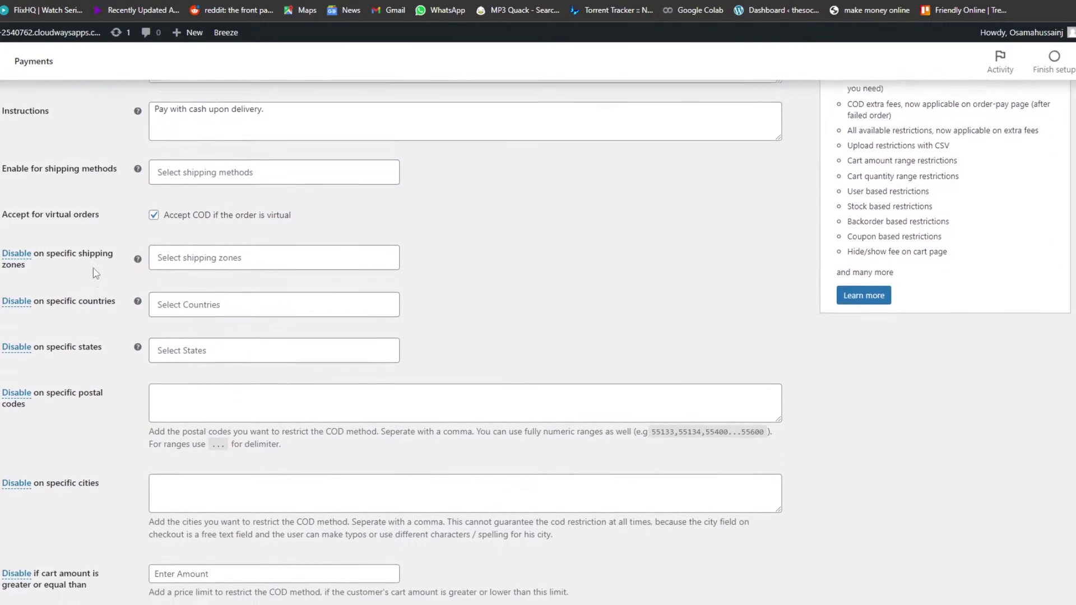
scroll(96, 274, down, 1)
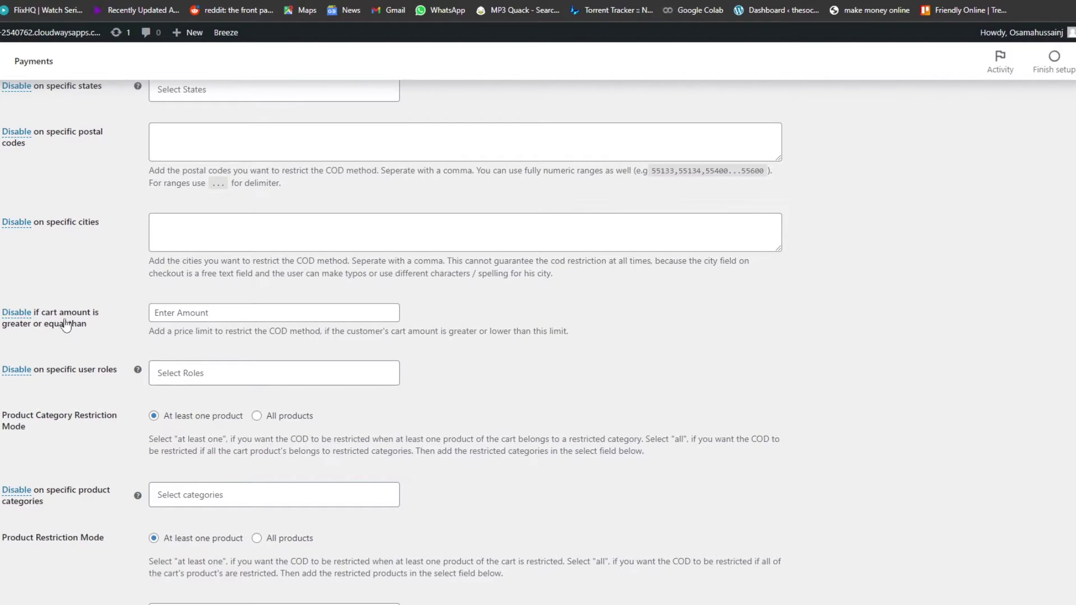
Step: Set the 'Disable if cart amount' limit to 1000 and save the Cash on delivery settings
click(231, 320)
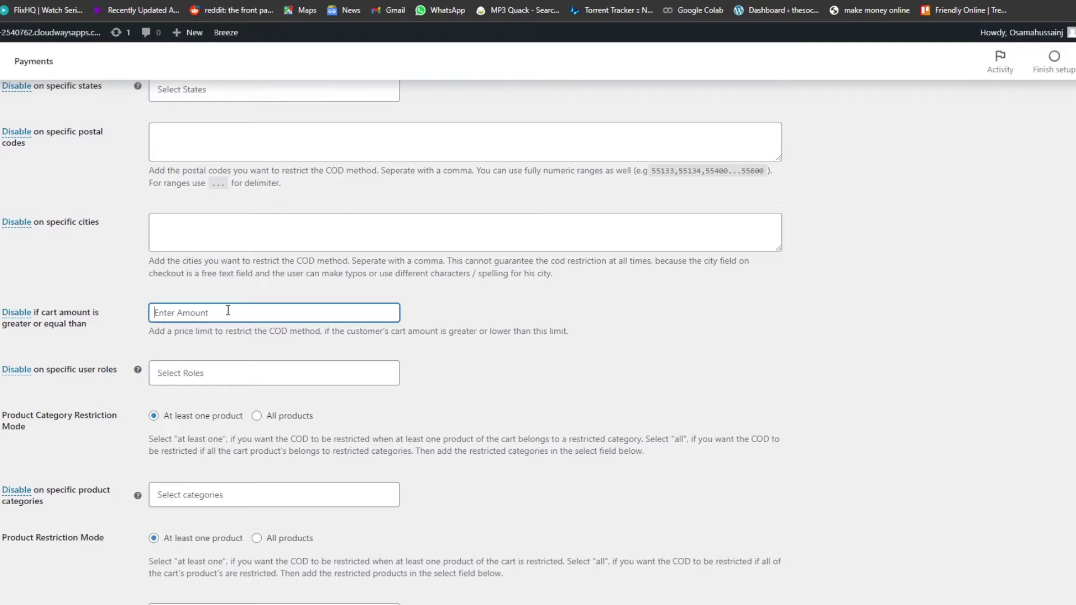
text(1000)
click(150, 336)
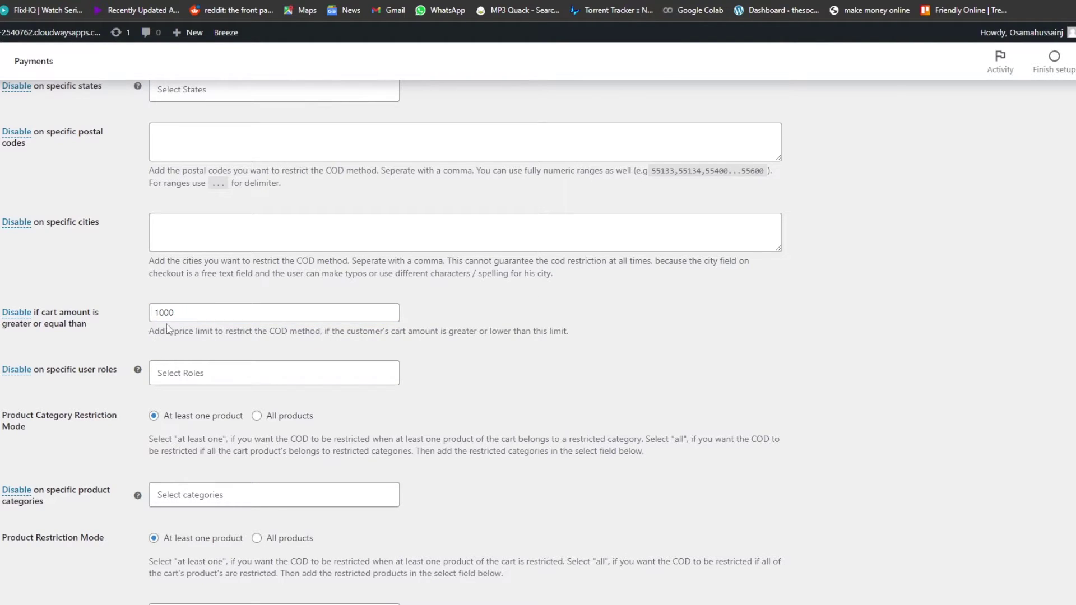
click(183, 316)
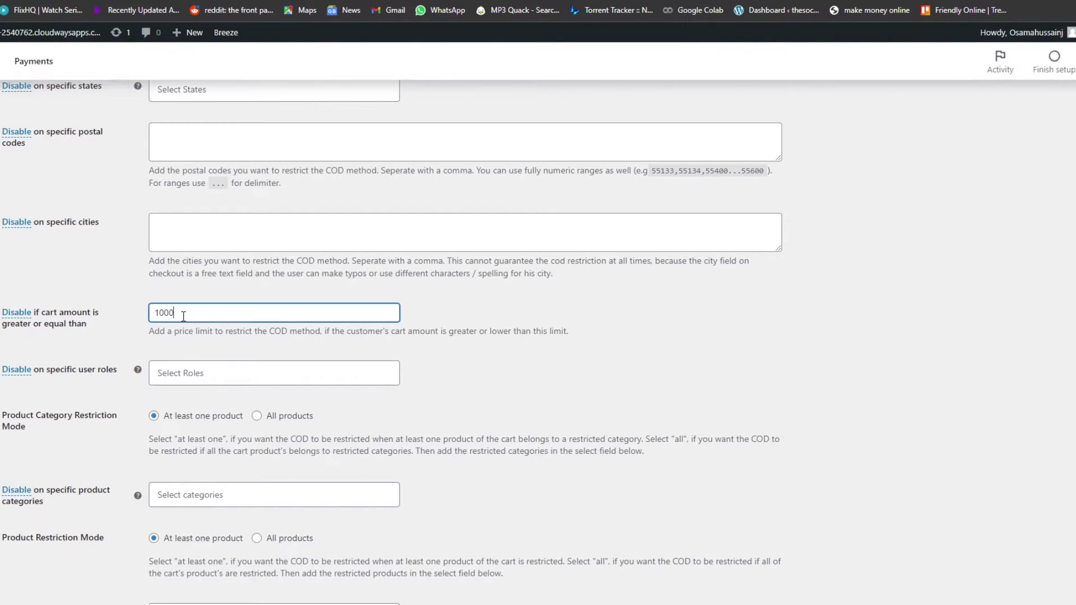
click(150, 333)
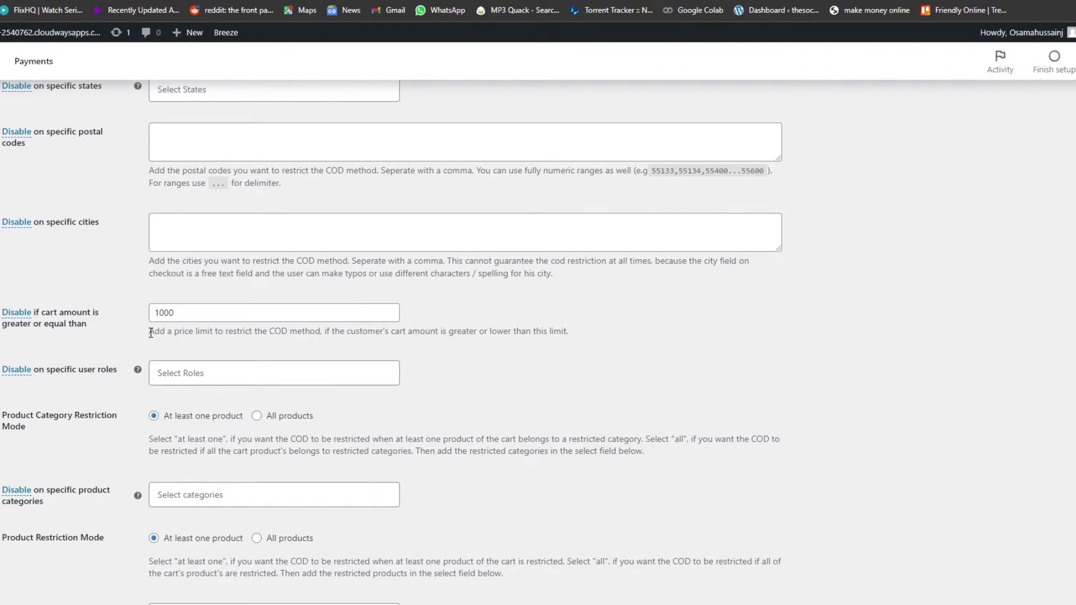
drag(150, 334, 643, 328)
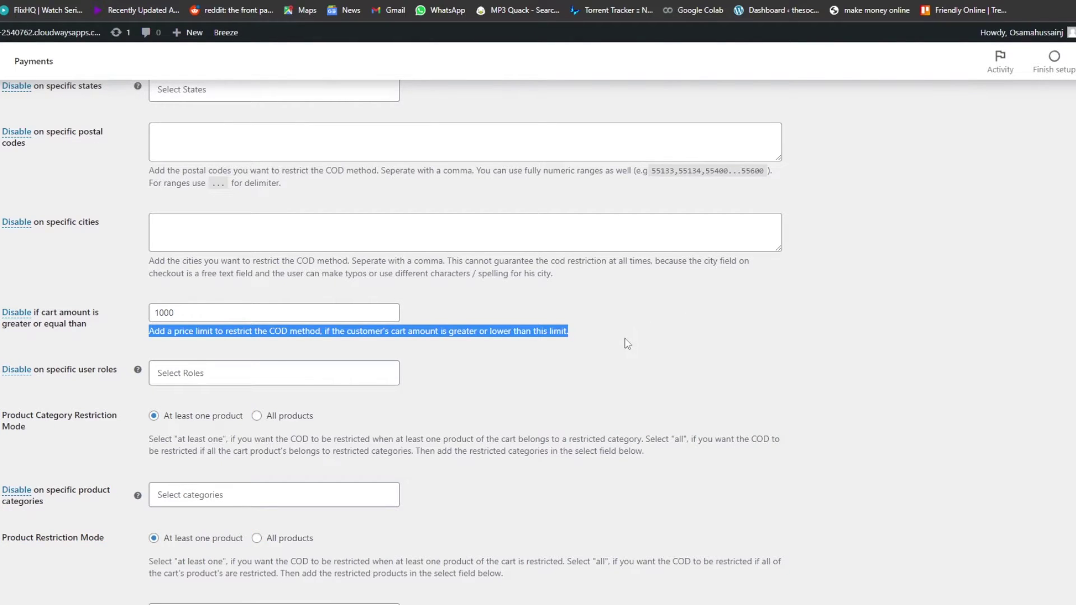
click(627, 343)
scroll(550, 329, up, 10)
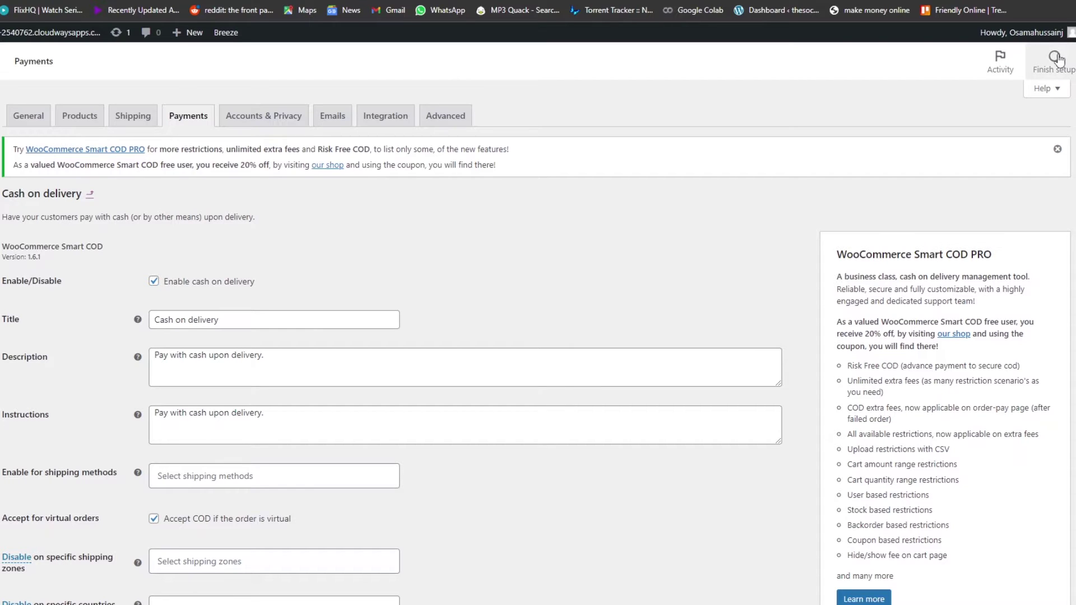
scroll(471, 291, down, 20)
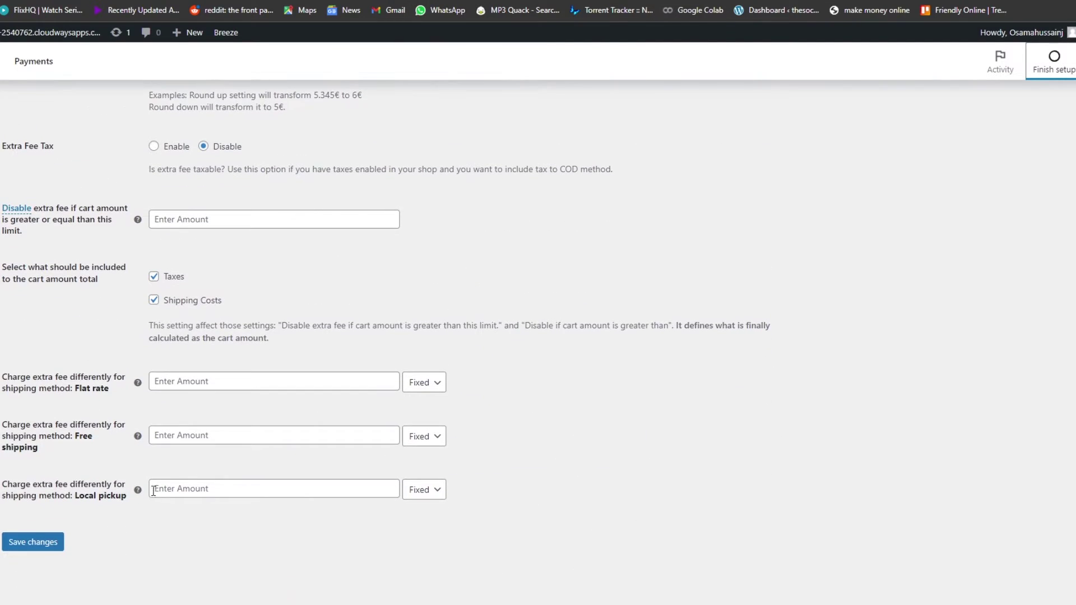
click(35, 544)
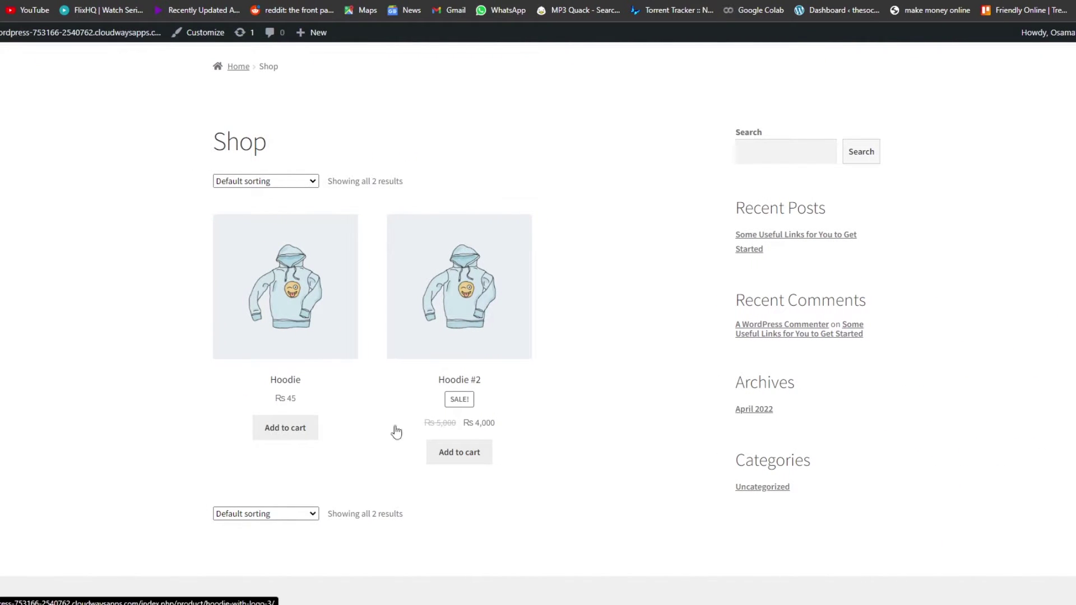
Step: Add another Hoodie to the cart and proceed to checkout
click(304, 344)
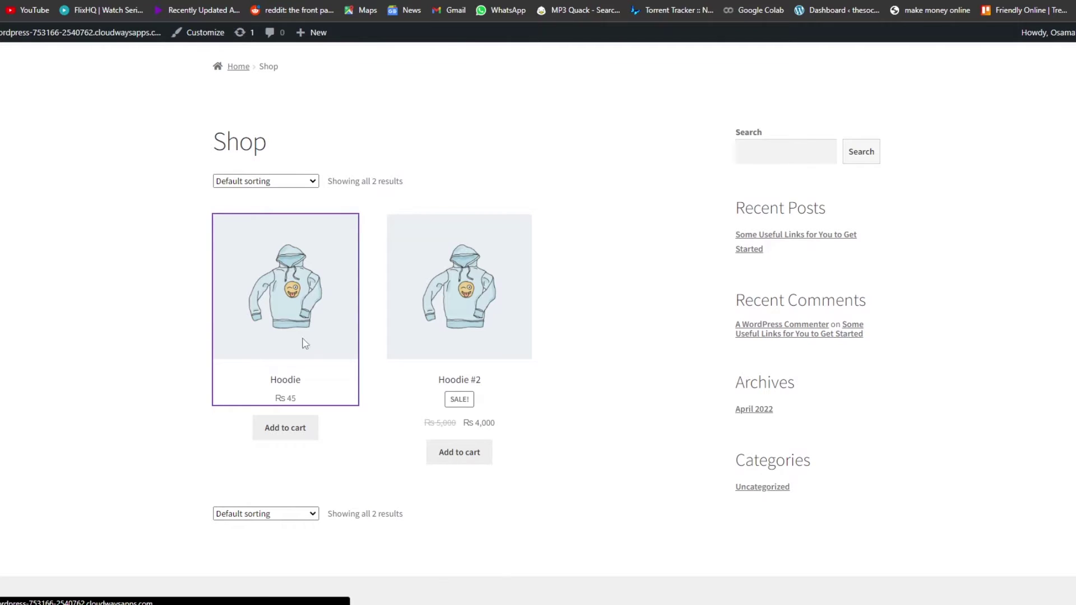
click(533, 401)
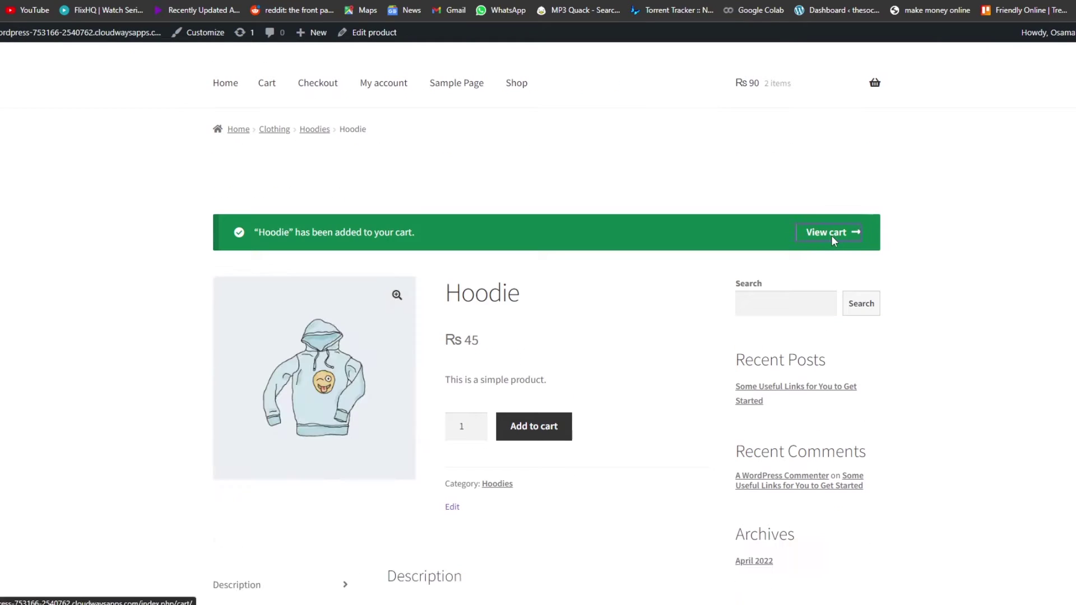
click(831, 235)
scroll(584, 453, down, 3)
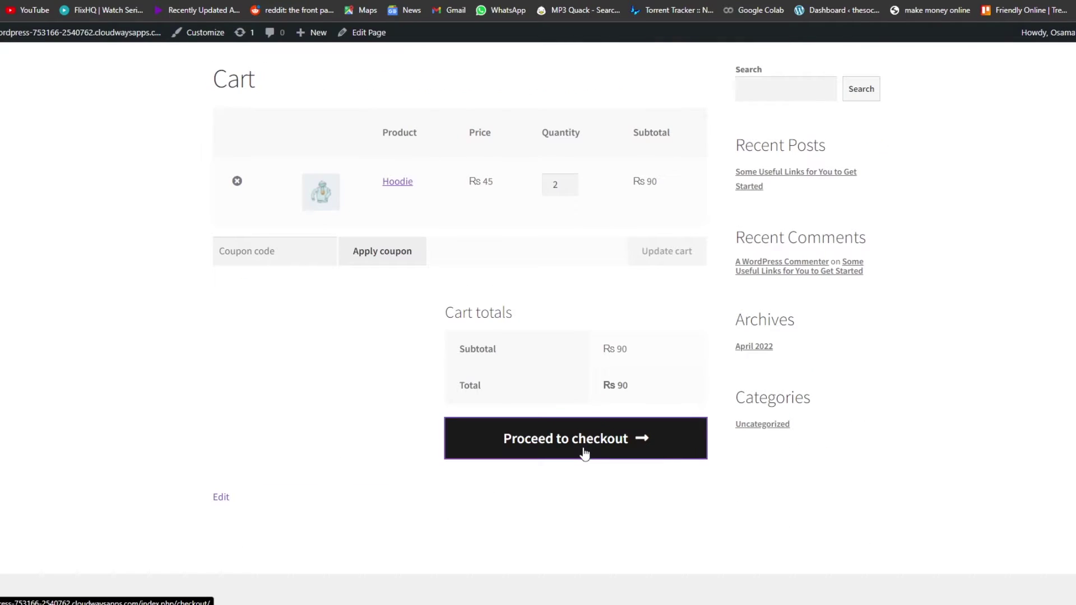
click(584, 453)
Step: Confirm the Rs 90 two-Hoodie checkout still offers Cash on delivery, then open General settings
scroll(583, 452, down, 4)
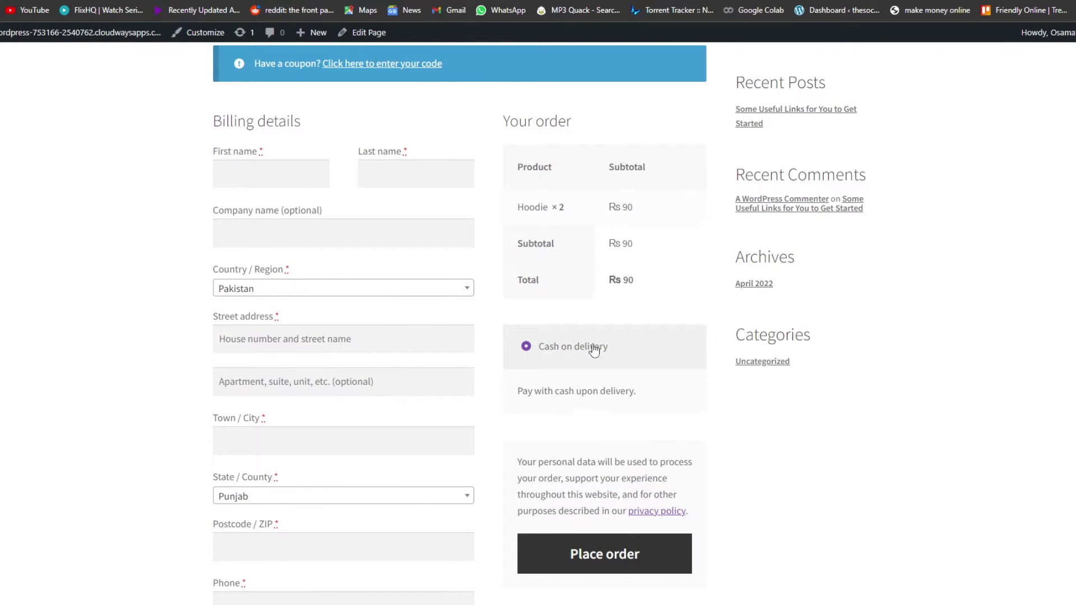
scroll(527, 306, down, 1)
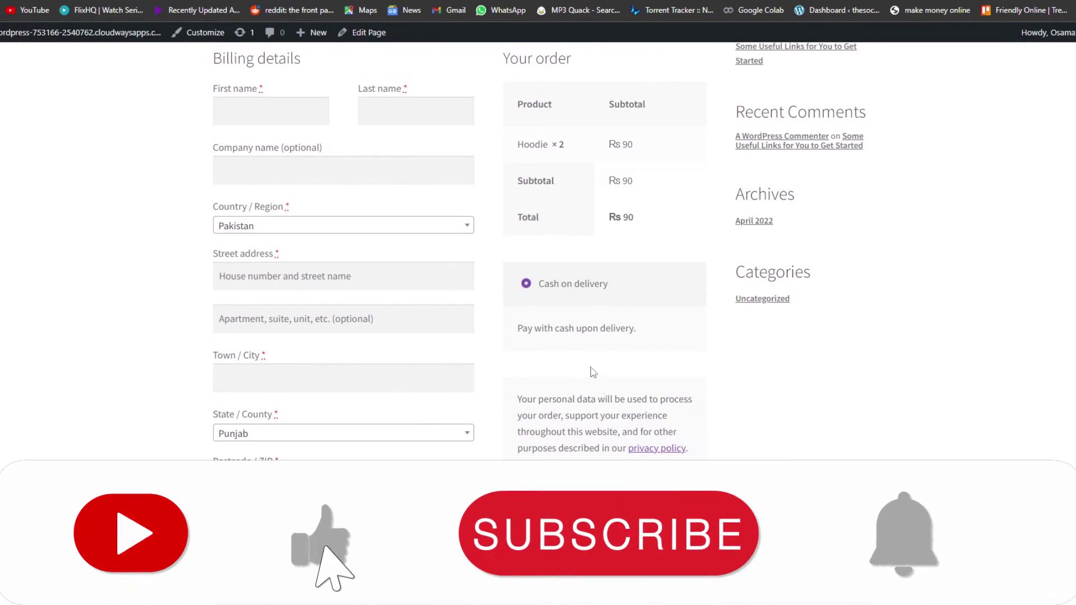
scroll(584, 359, up, 2)
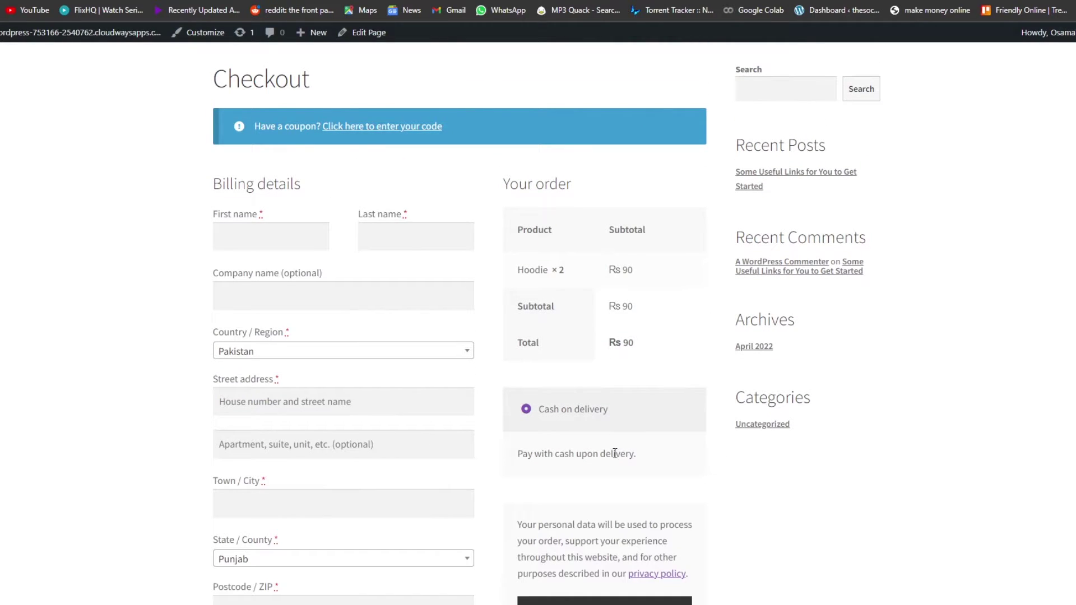
double_click(560, 409)
click(553, 422)
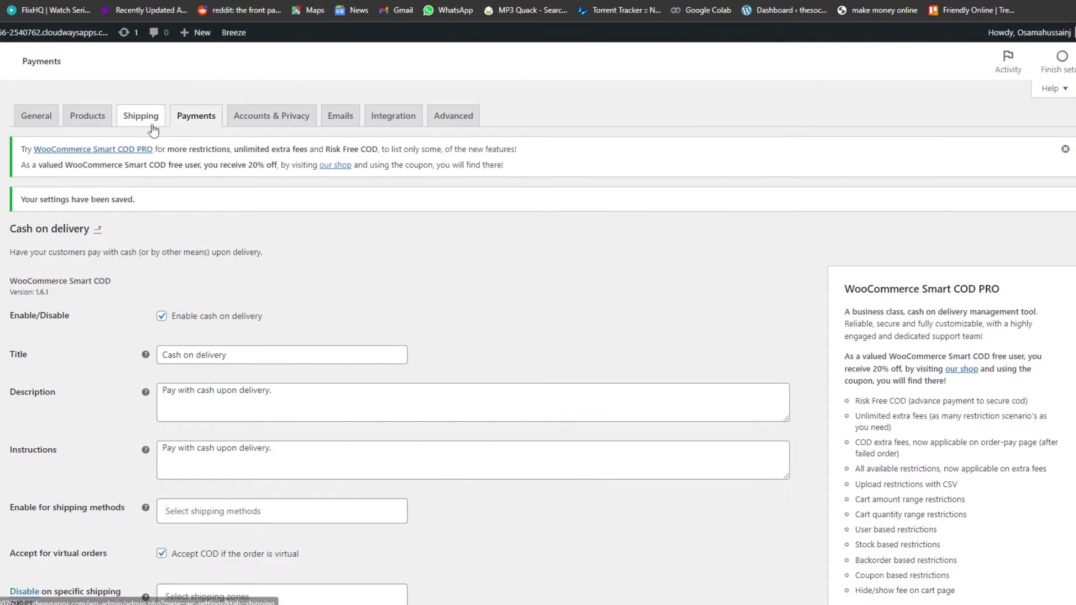
click(36, 115)
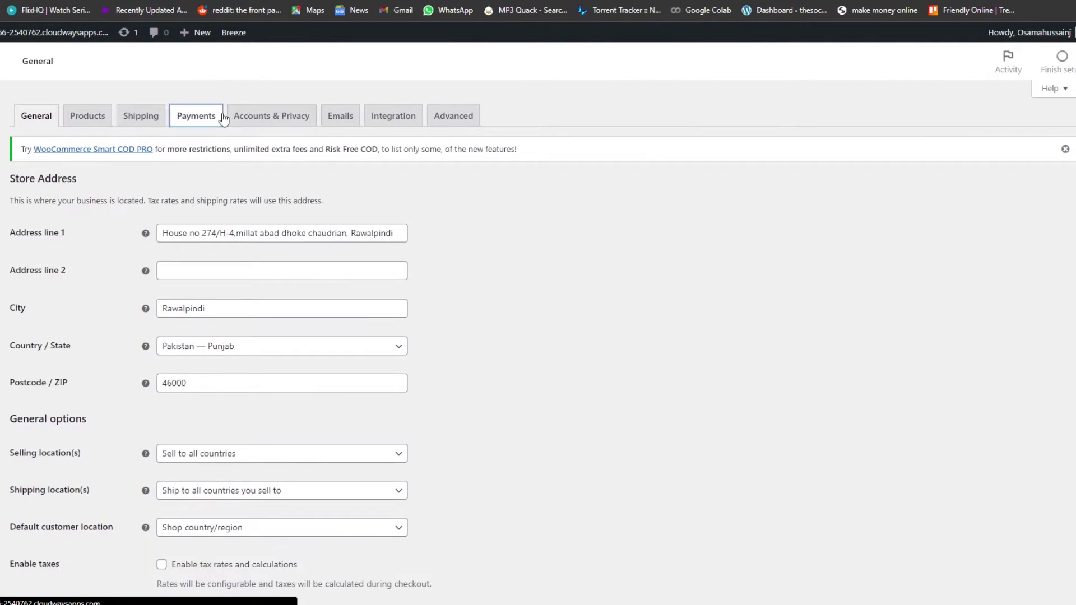
Step: Enable Direct bank transfer and Check payments on the Payments tab and save
click(196, 115)
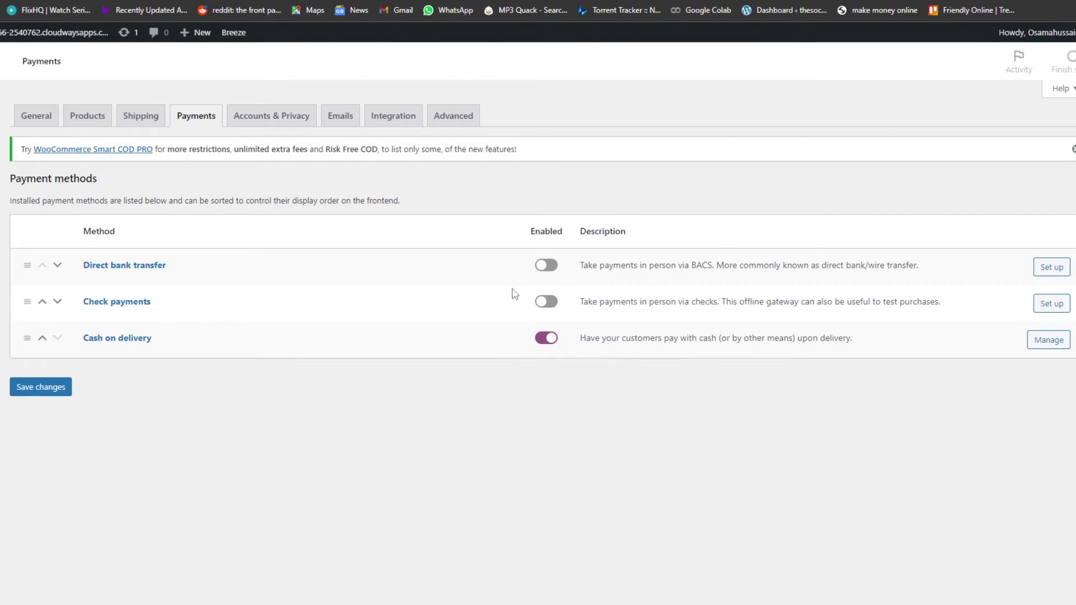
click(541, 265)
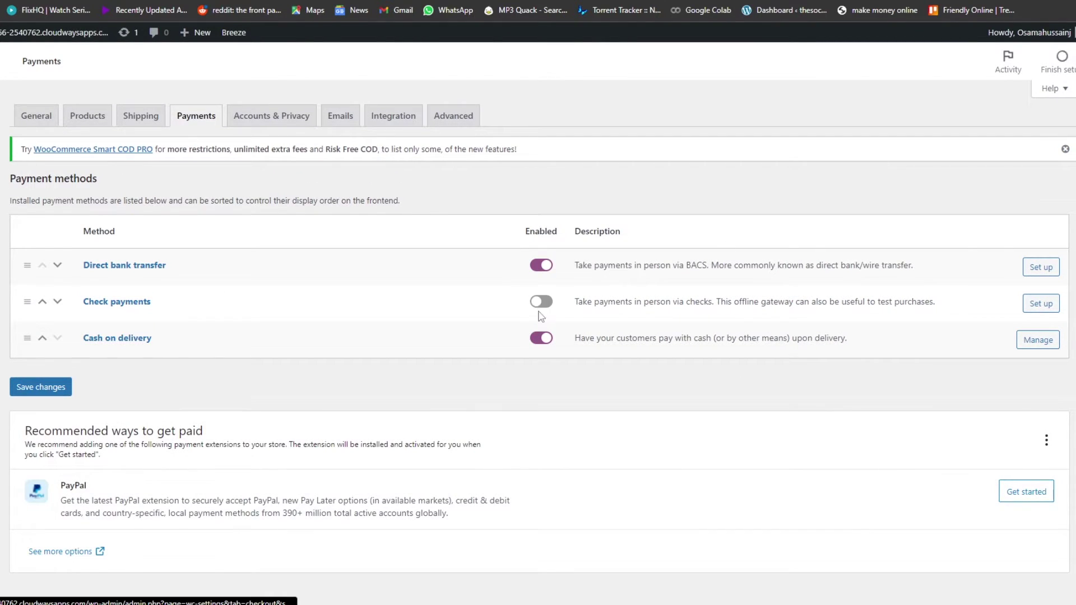
click(542, 302)
click(38, 387)
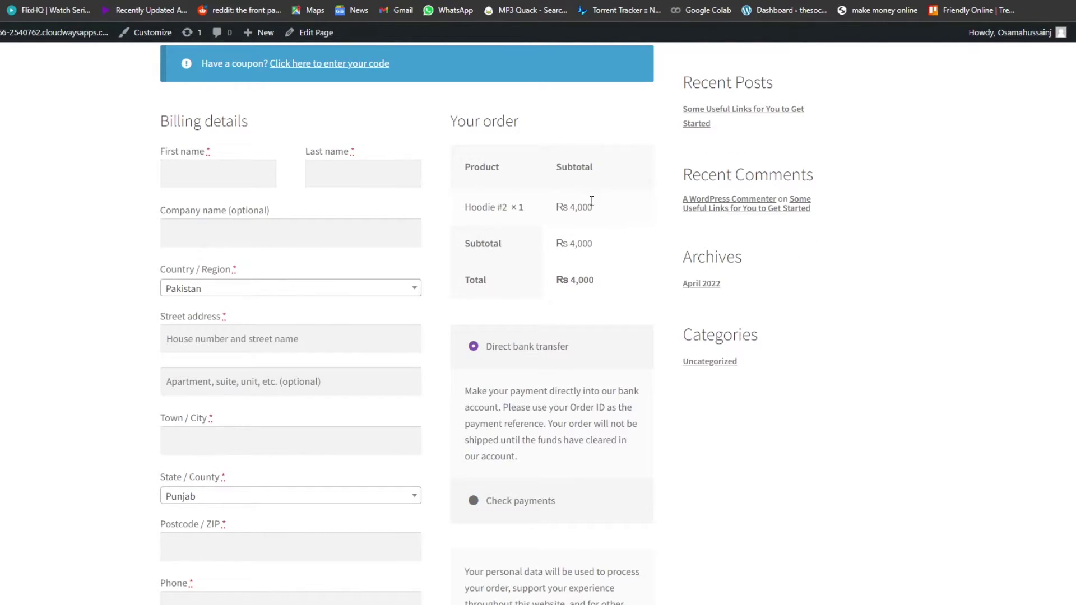
Step: Check that the Rs 4,000 Hoodie #2 checkout lacks Cash on delivery, then find the COD cart-amount limit
scroll(592, 201, up, 2)
scroll(561, 277, down, 1)
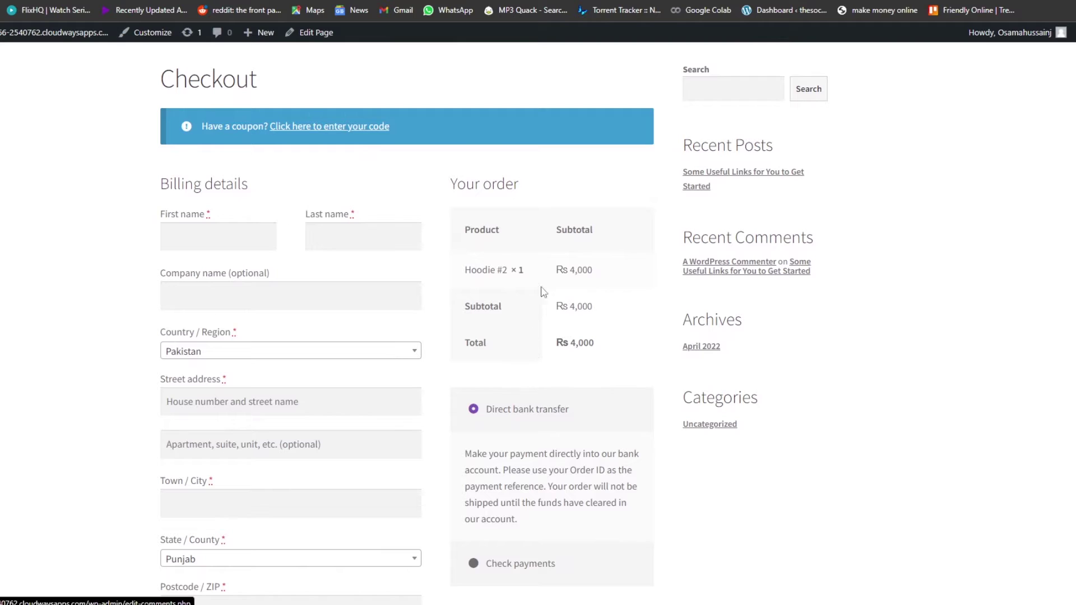
scroll(543, 291, down, 2)
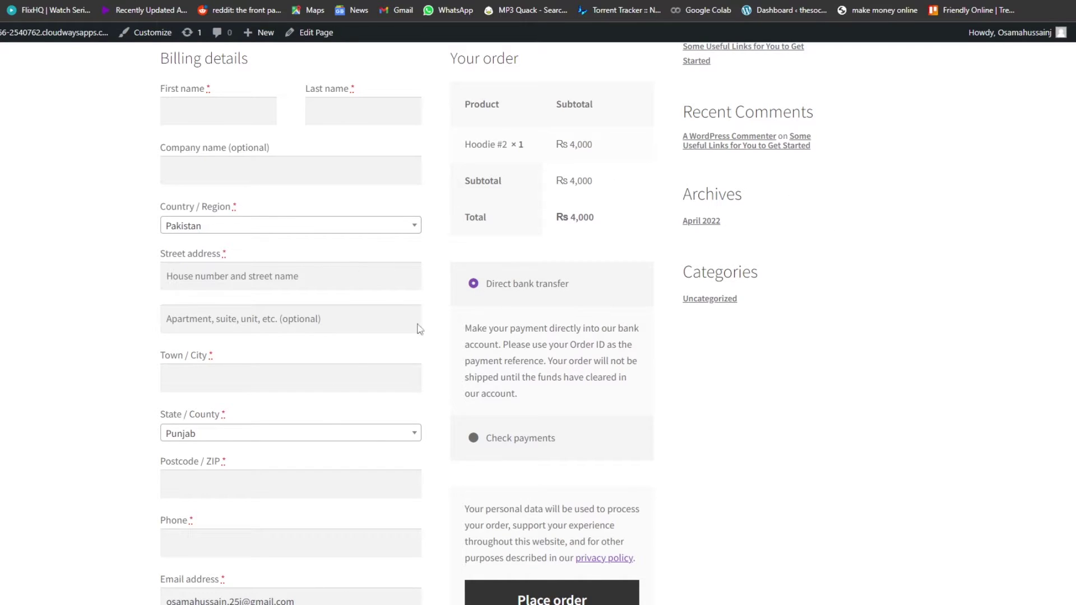
scroll(645, 246, up, 2)
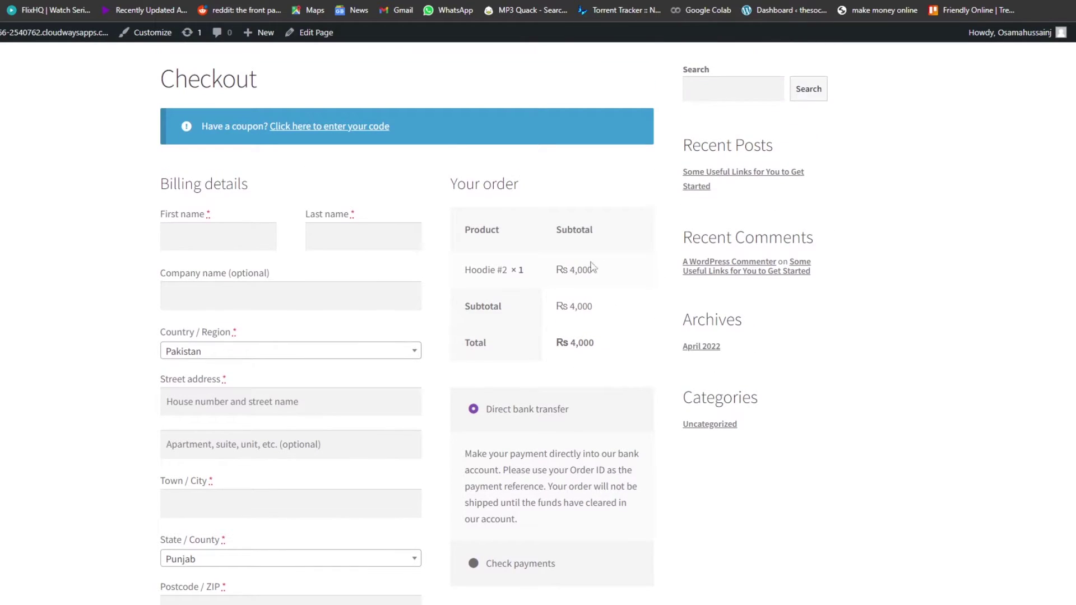
scroll(591, 268, down, 3)
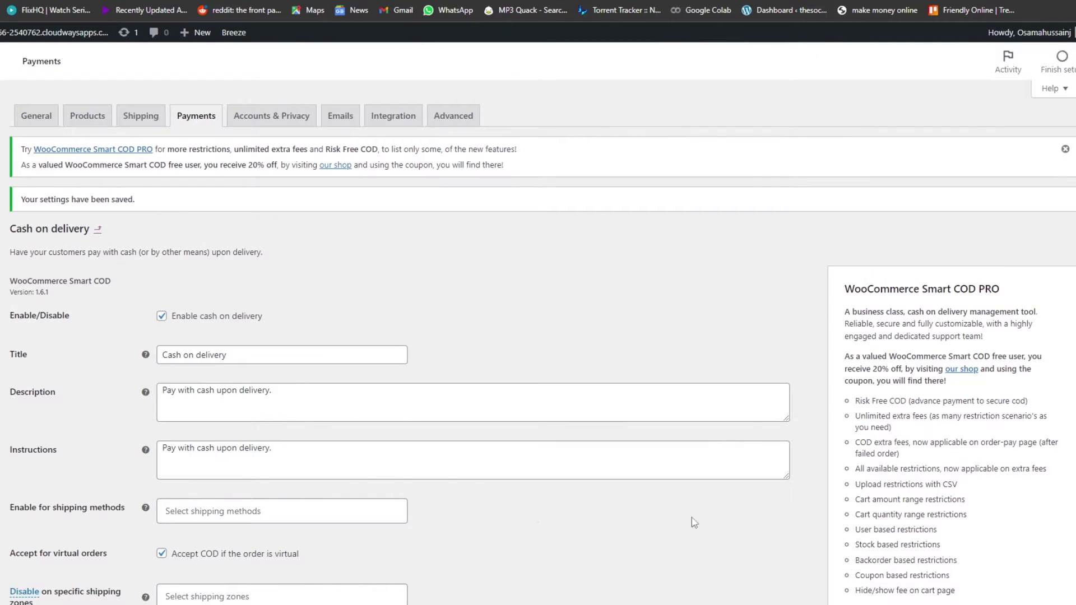
scroll(440, 519, down, 10)
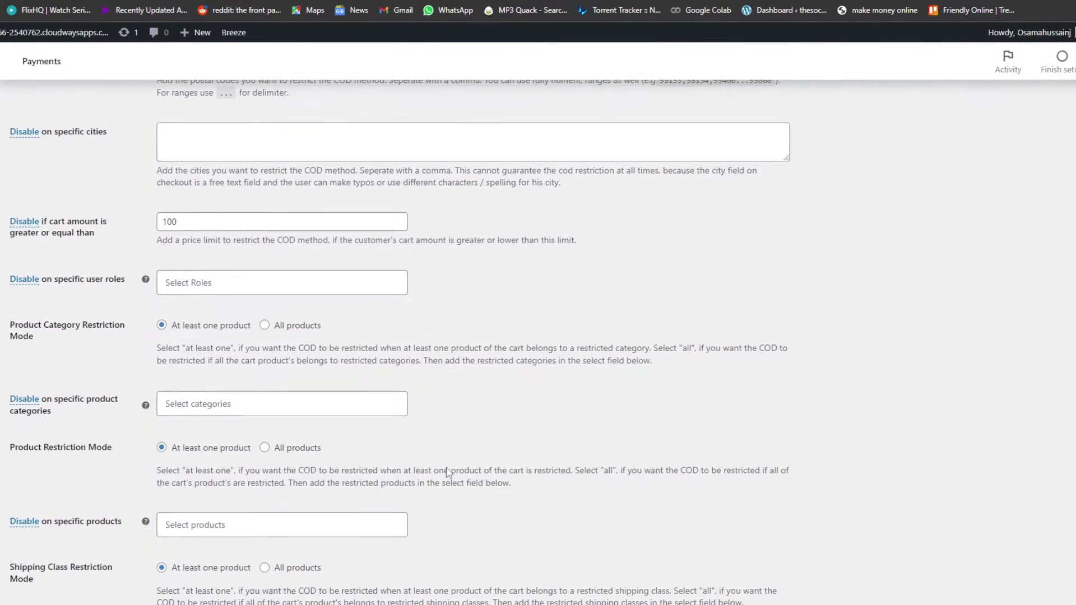
Step: Switch the cart amount rule to Enable with a 5000 limit and save the settings
scroll(440, 464, down, 3)
scroll(440, 464, up, 3)
click(20, 223)
click(213, 226)
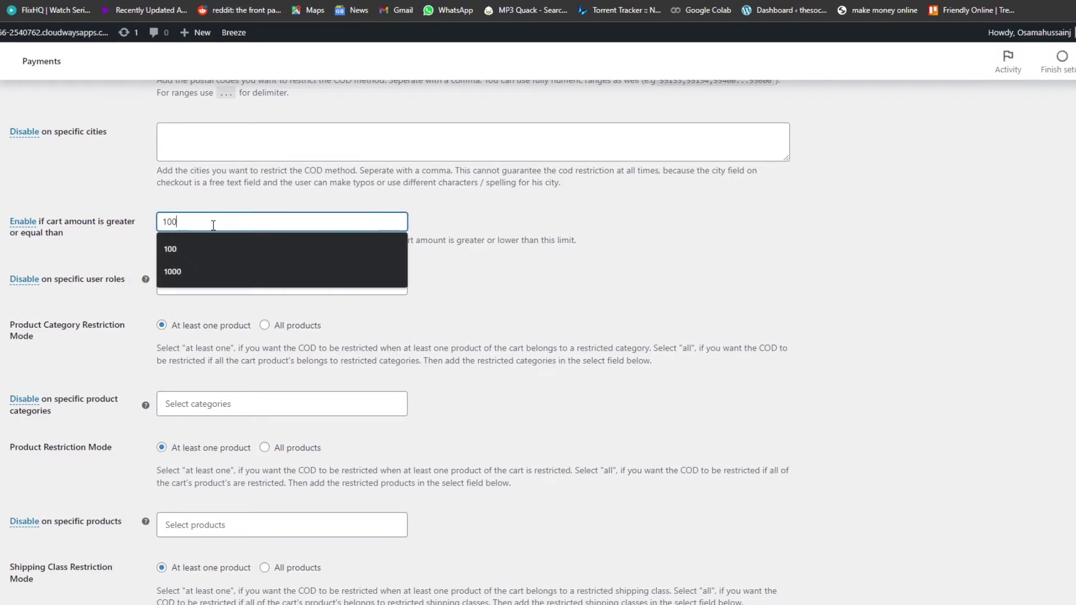
text(0)
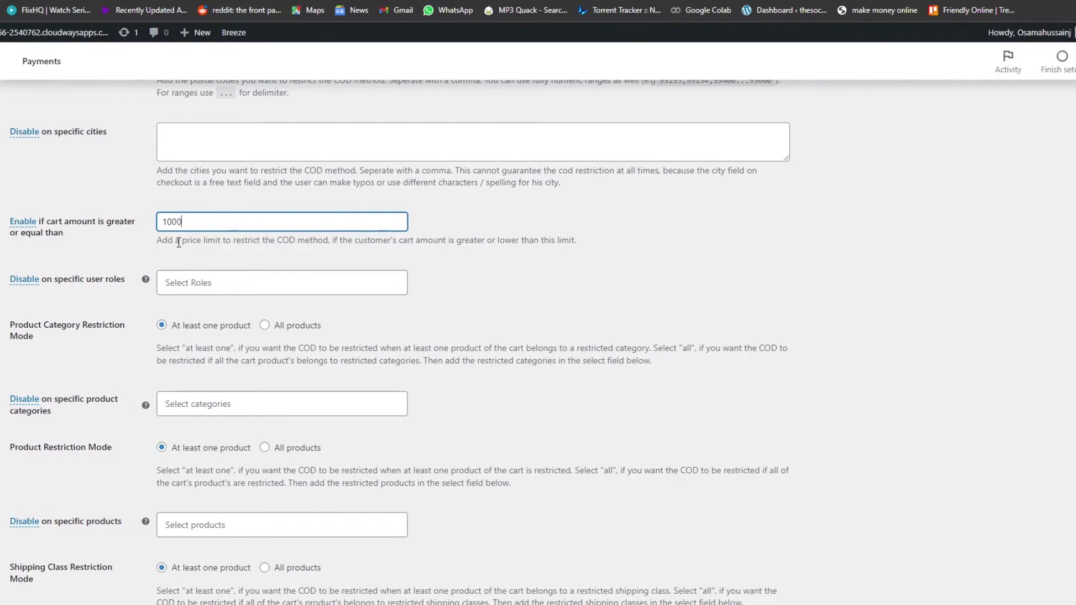
double_click(215, 229)
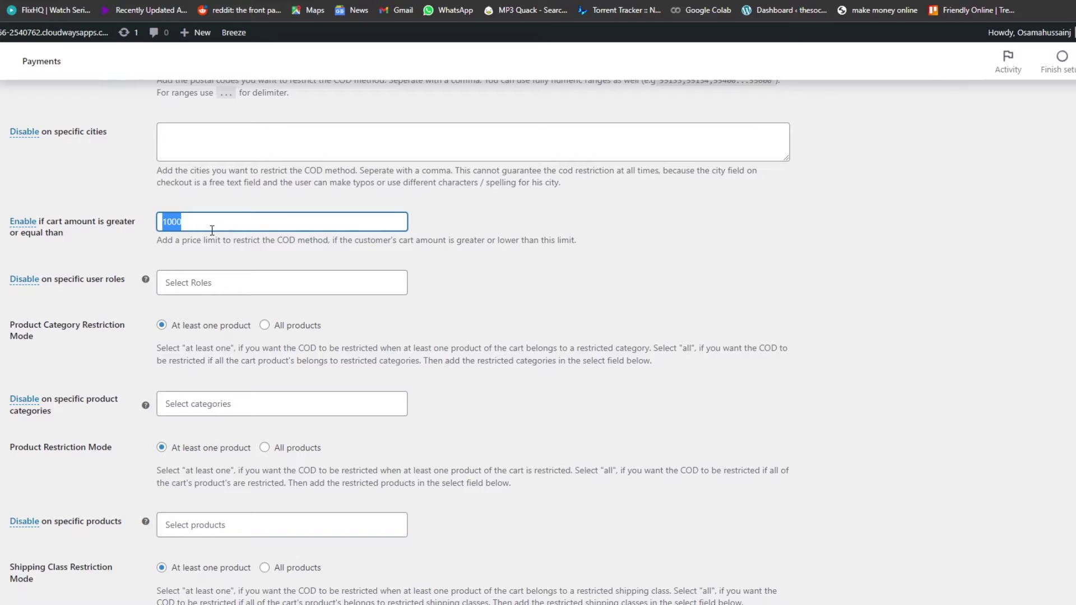
text(5000)
scroll(120, 468, down, 15)
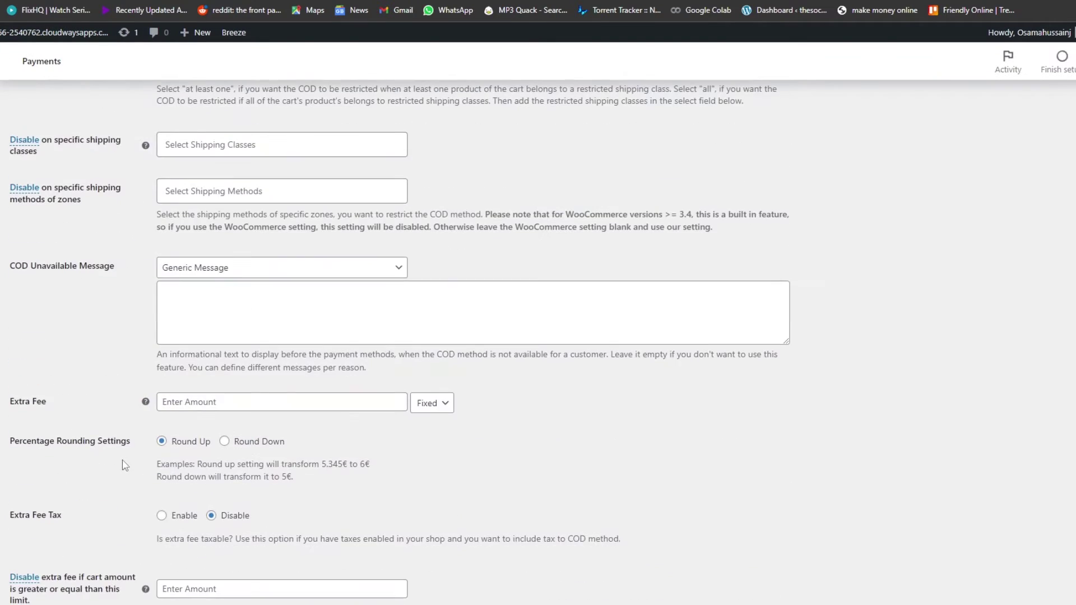
click(50, 542)
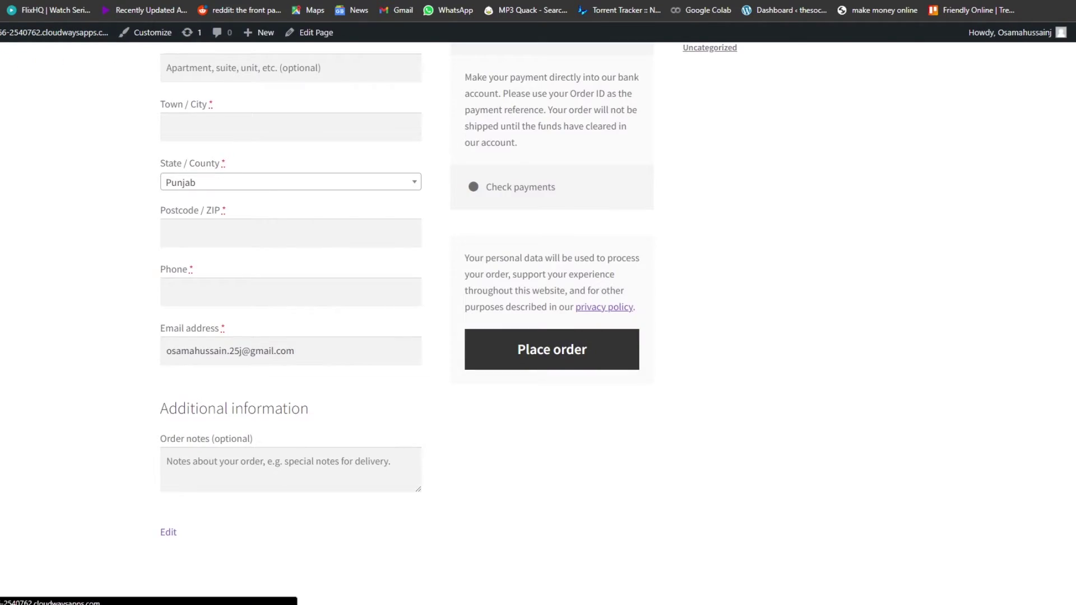
scroll(552, 293, up, 3)
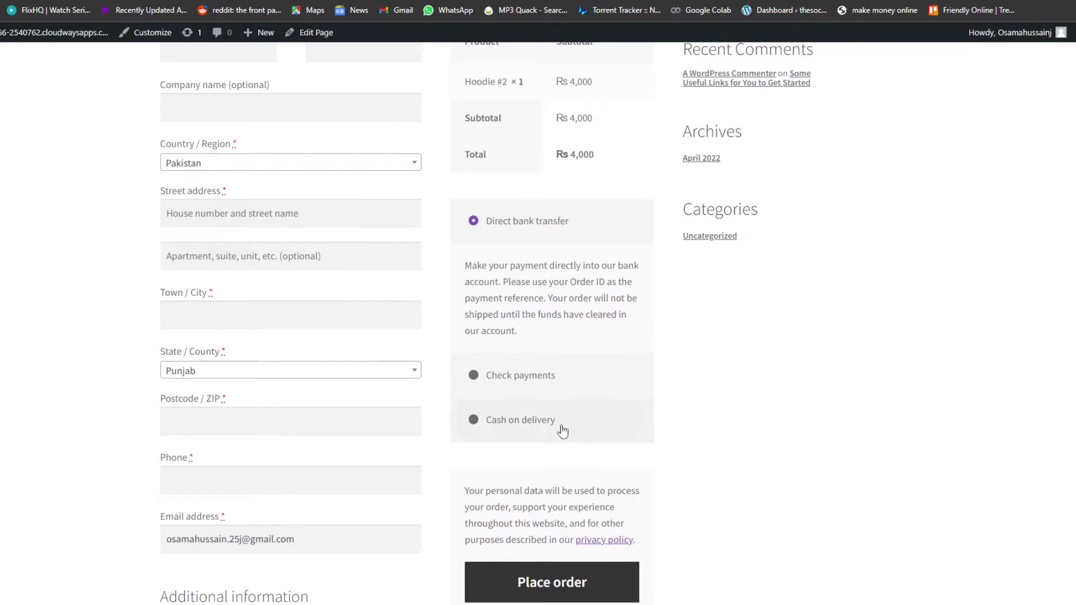
scroll(583, 453, up, 2)
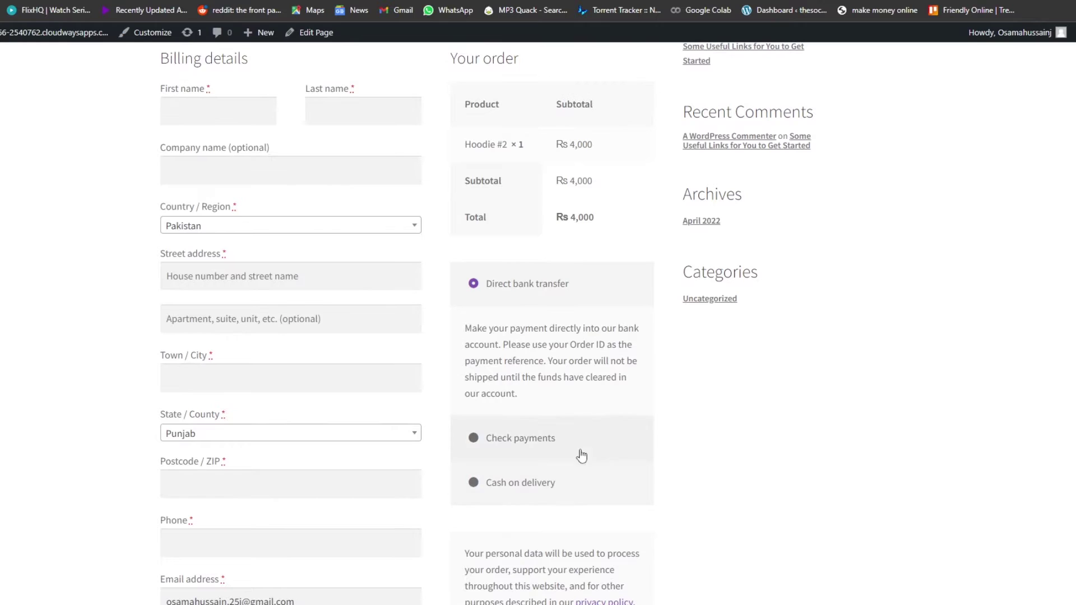
scroll(561, 437, up, 1)
scroll(542, 466, down, 4)
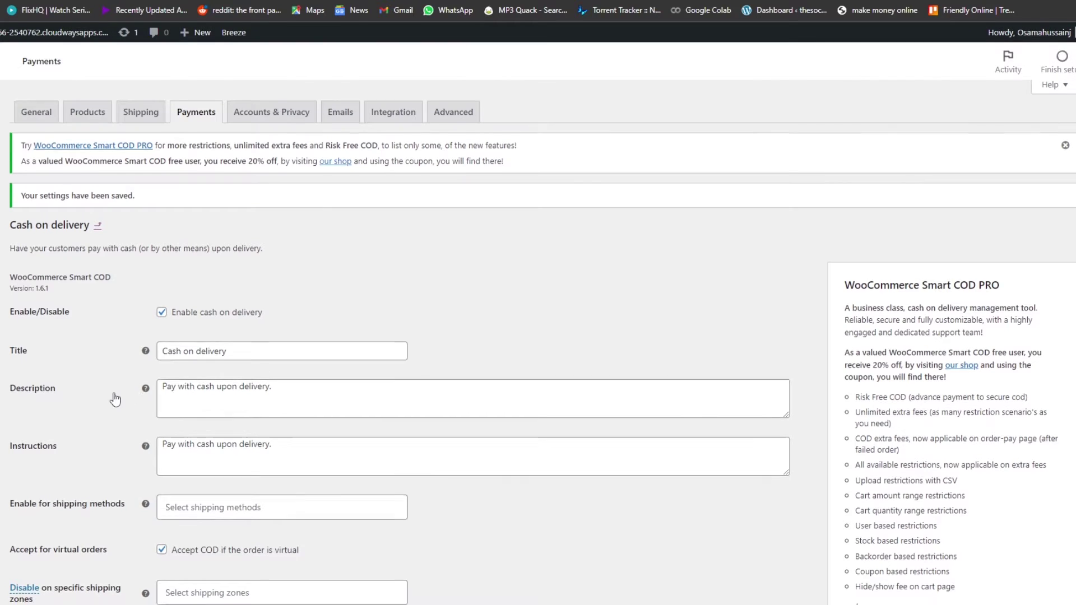
Step: Set the COD Unavailable Message reason to Generic Message after trying restricted shipping method
scroll(115, 398, down, 8)
scroll(113, 396, down, 5)
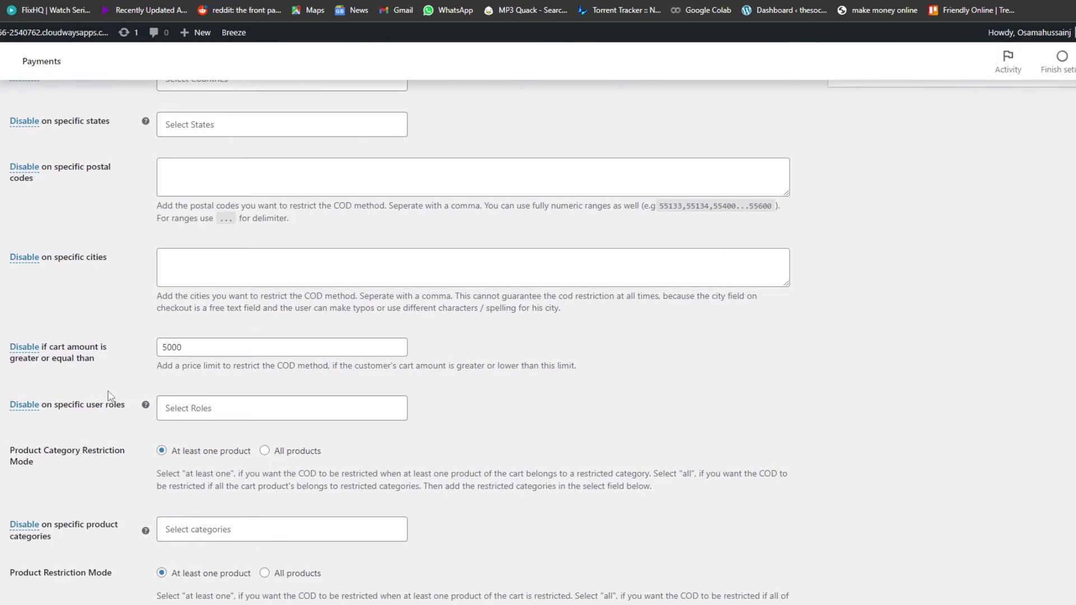
scroll(20, 335, up, 1)
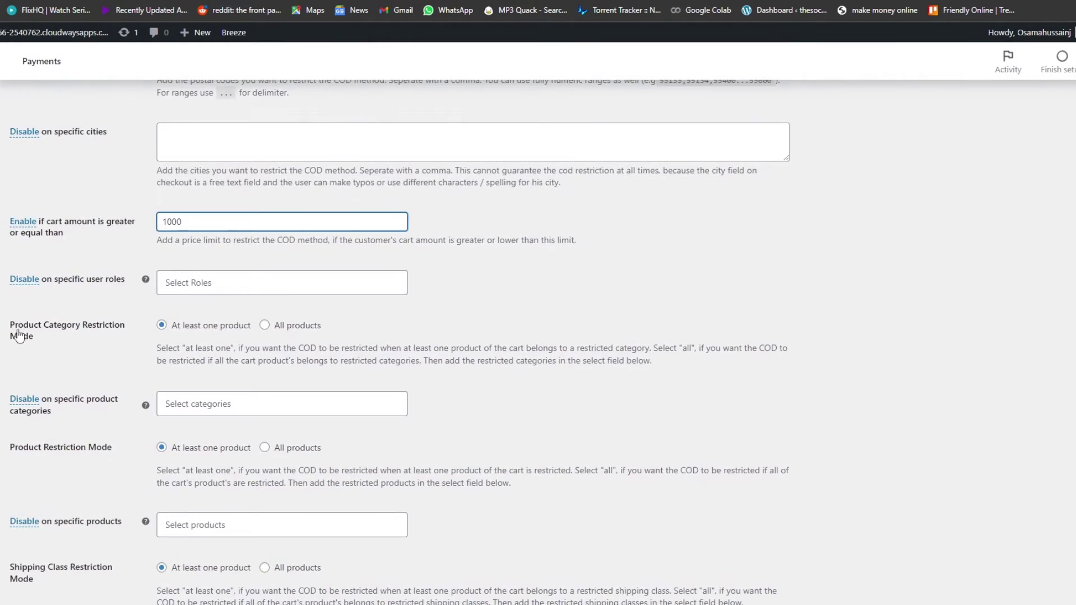
scroll(101, 356, down, 2)
scroll(102, 359, down, 3)
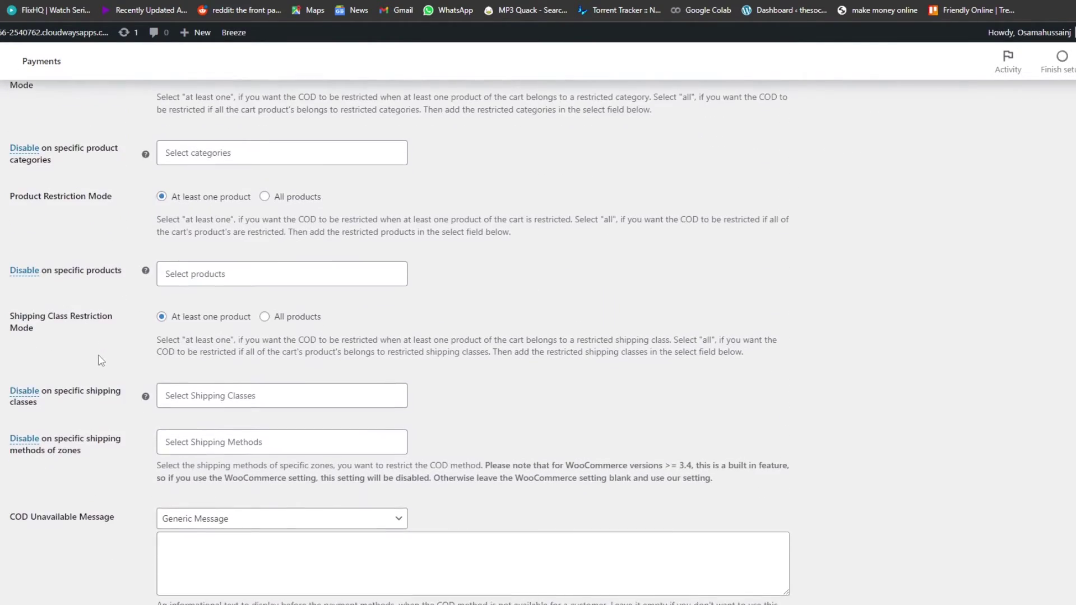
scroll(100, 361, down, 1)
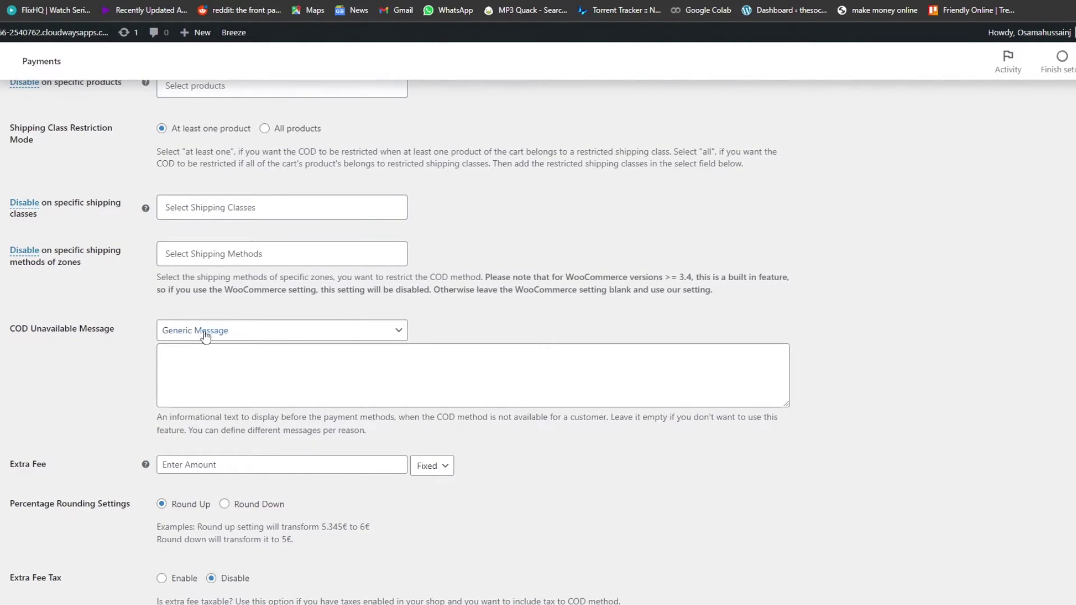
click(265, 333)
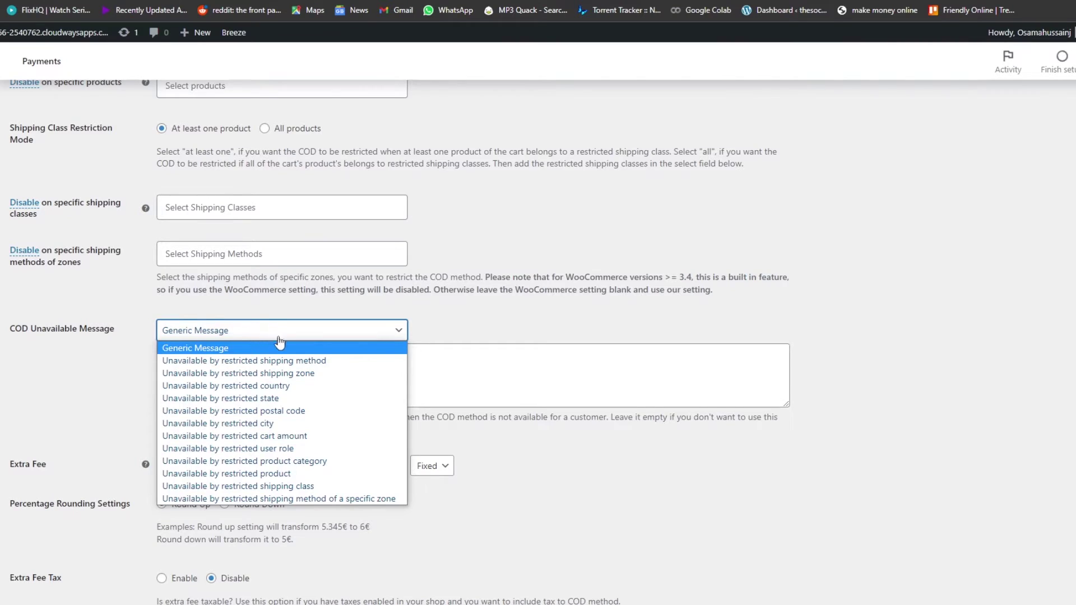
click(276, 345)
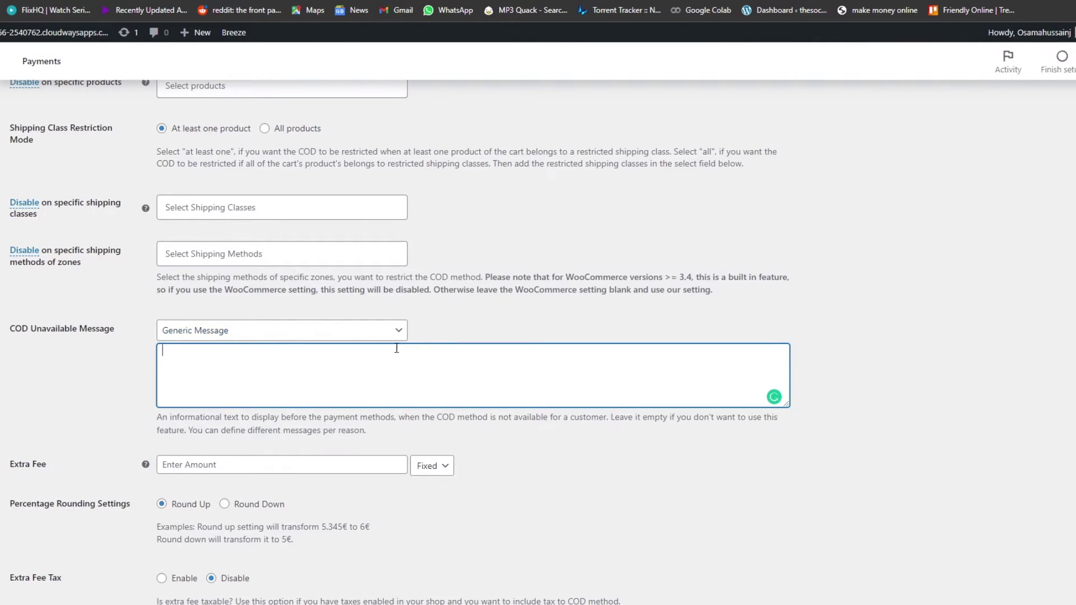
click(262, 335)
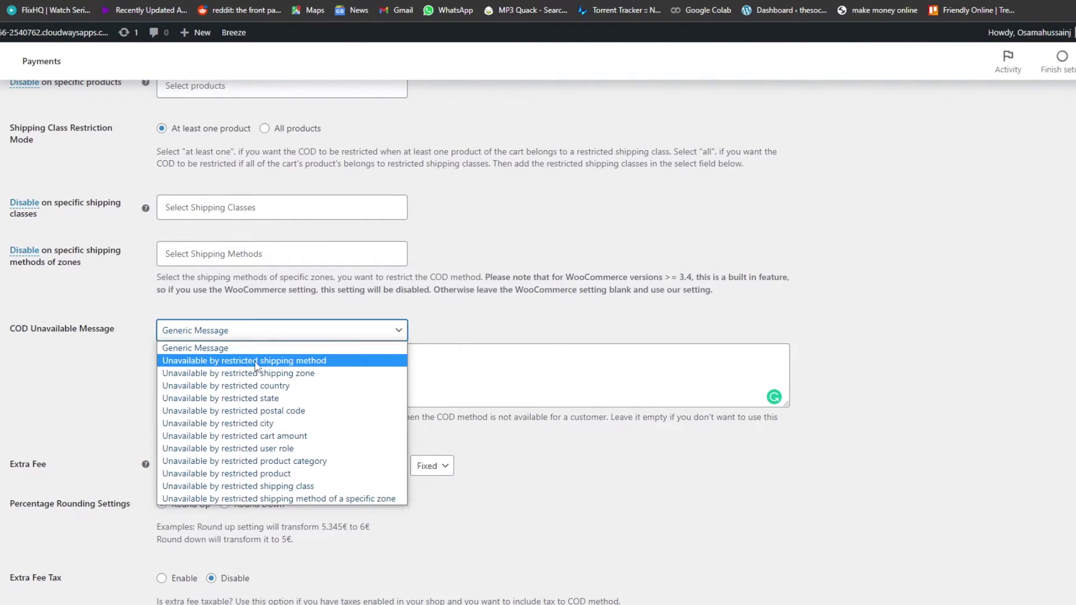
click(258, 361)
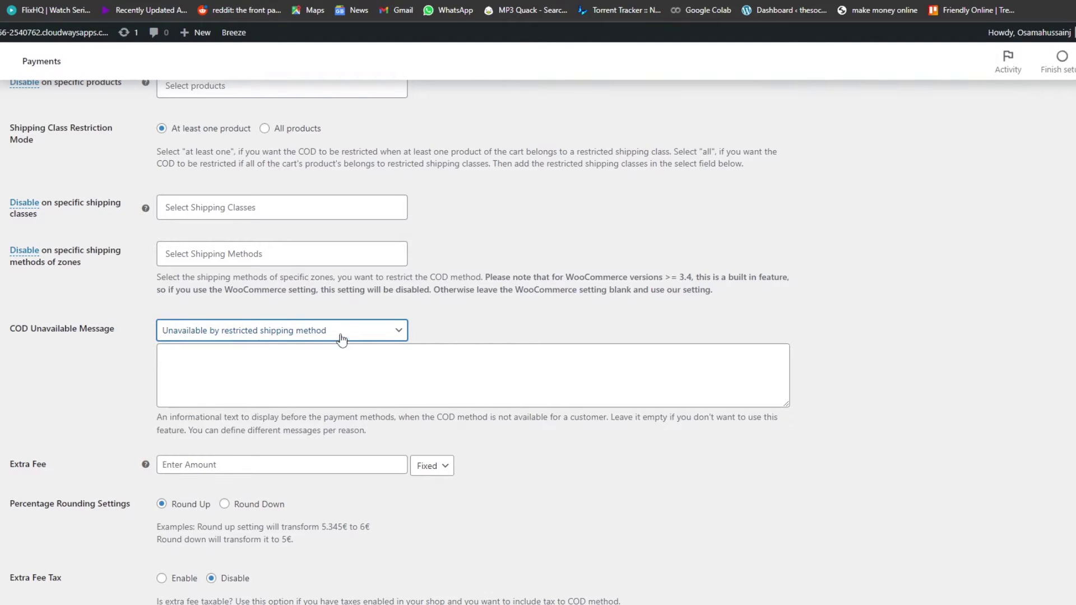
click(370, 339)
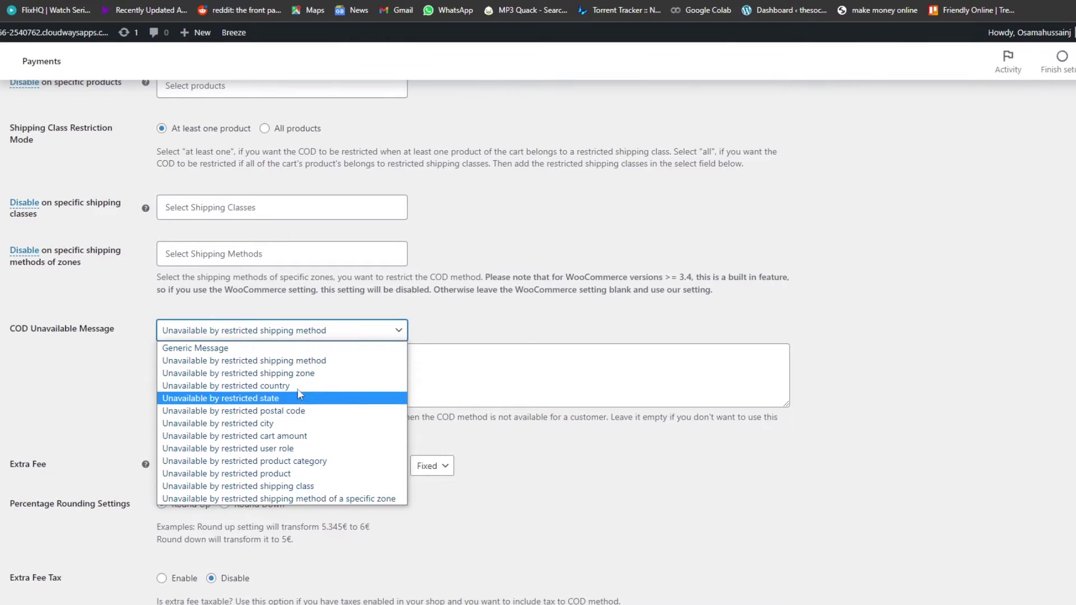
click(309, 349)
Step: Paste 'Sorry for the inconvenience' as the unavailable message and save the settings
click(194, 378)
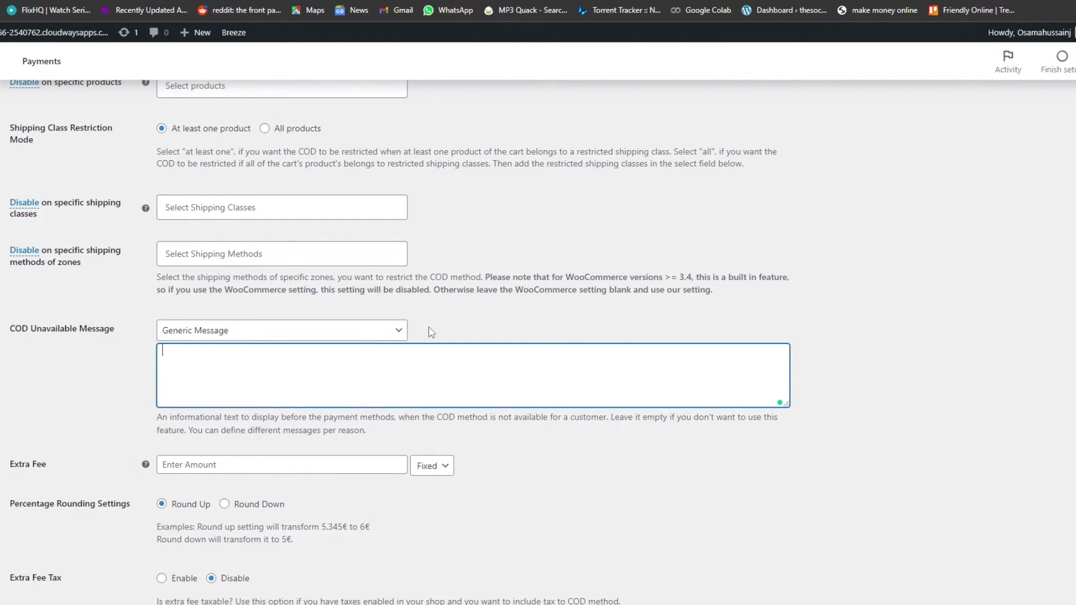
text(Sorry for the inconvenience)
scroll(337, 288, down, 2)
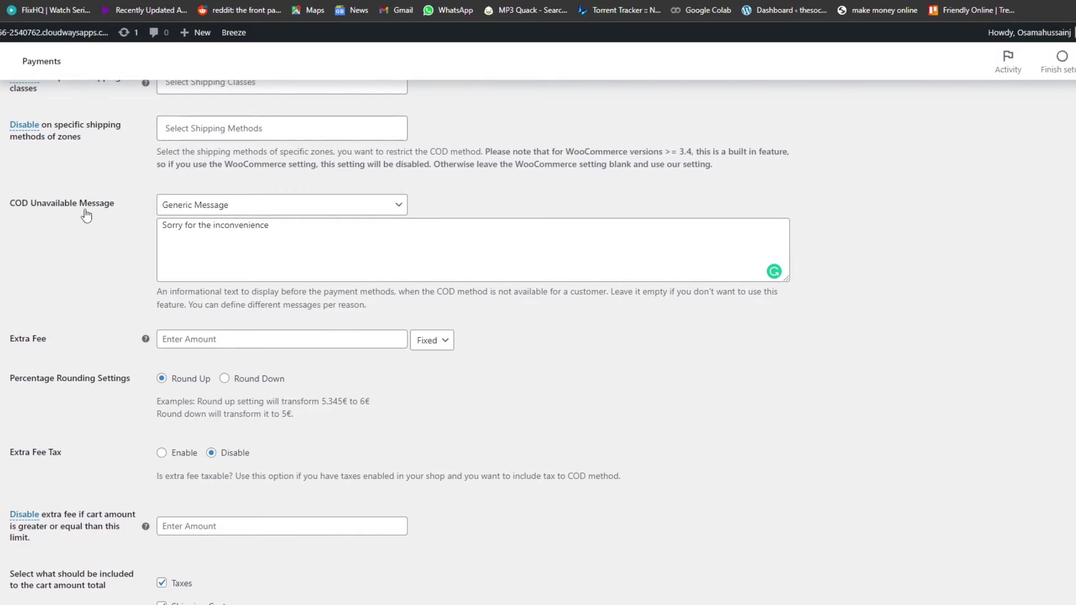
scroll(336, 392, up, 2)
scroll(473, 447, down, 7)
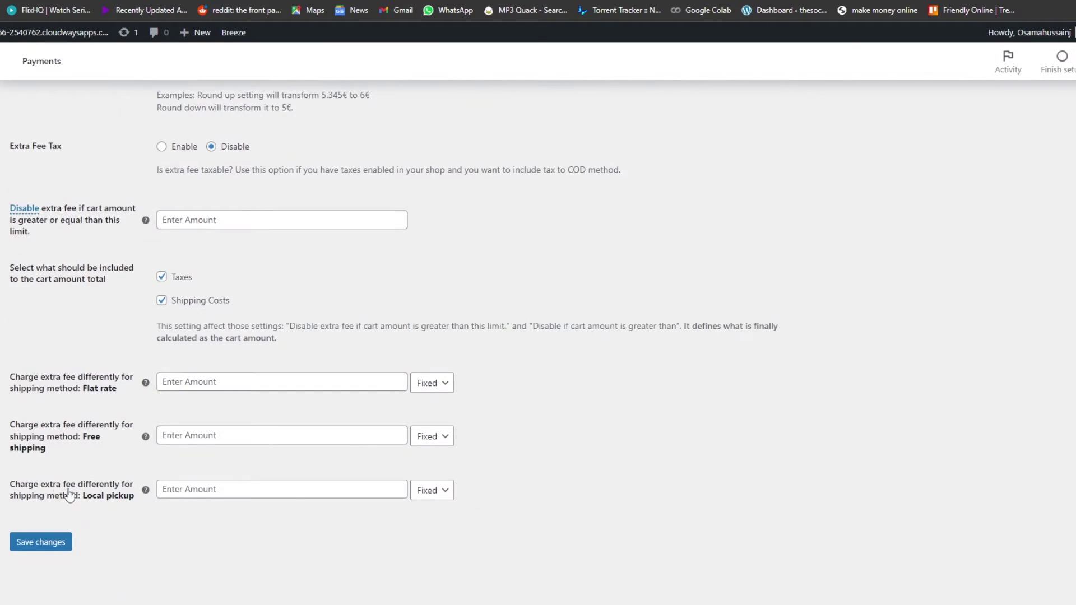
click(49, 544)
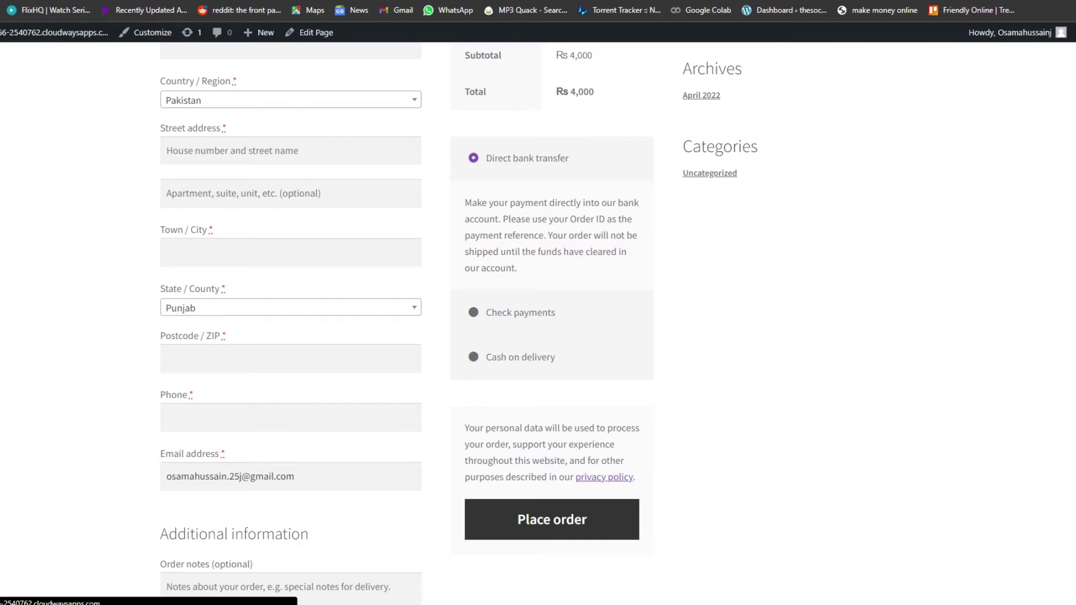
Step: Confirm checkout shows the 'Sorry for the inconvenience' notice without Cash on delivery
scroll(42, 272, up, 8)
scroll(39, 279, down, 5)
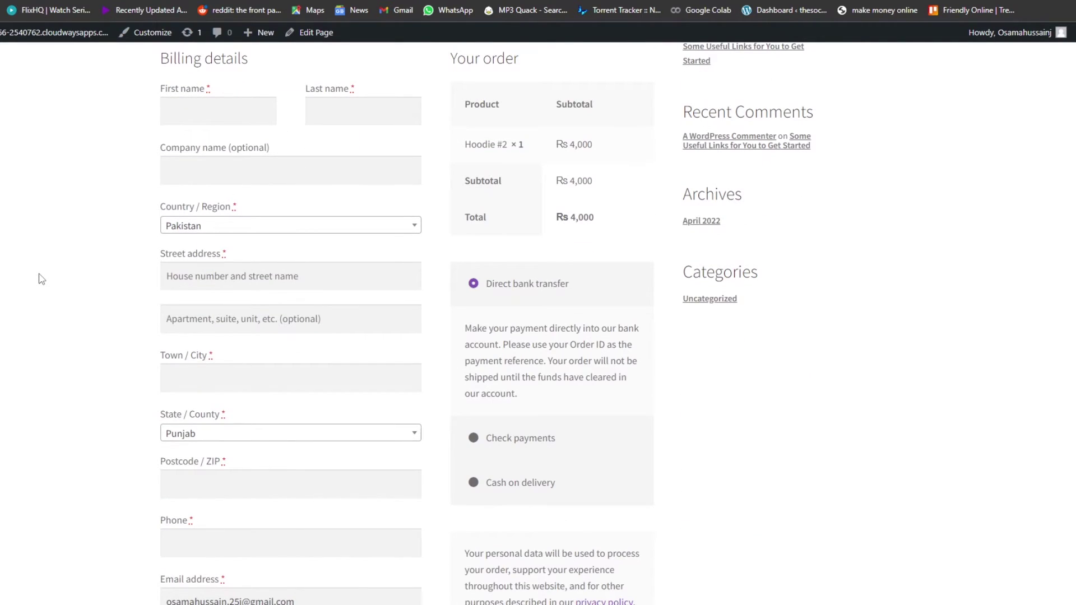
scroll(40, 277, down, 3)
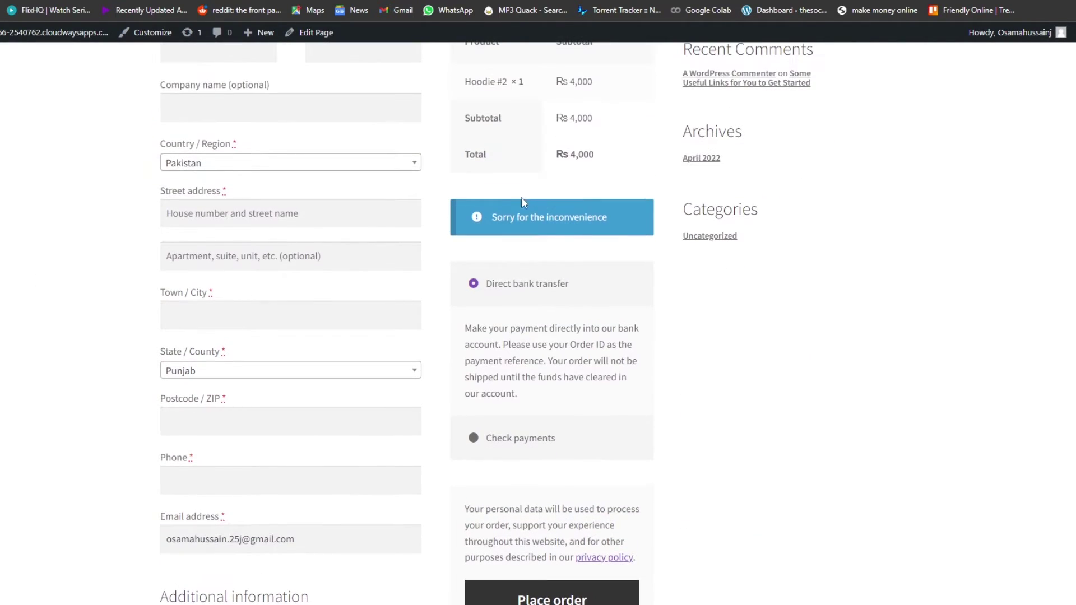
drag(491, 217, 625, 226)
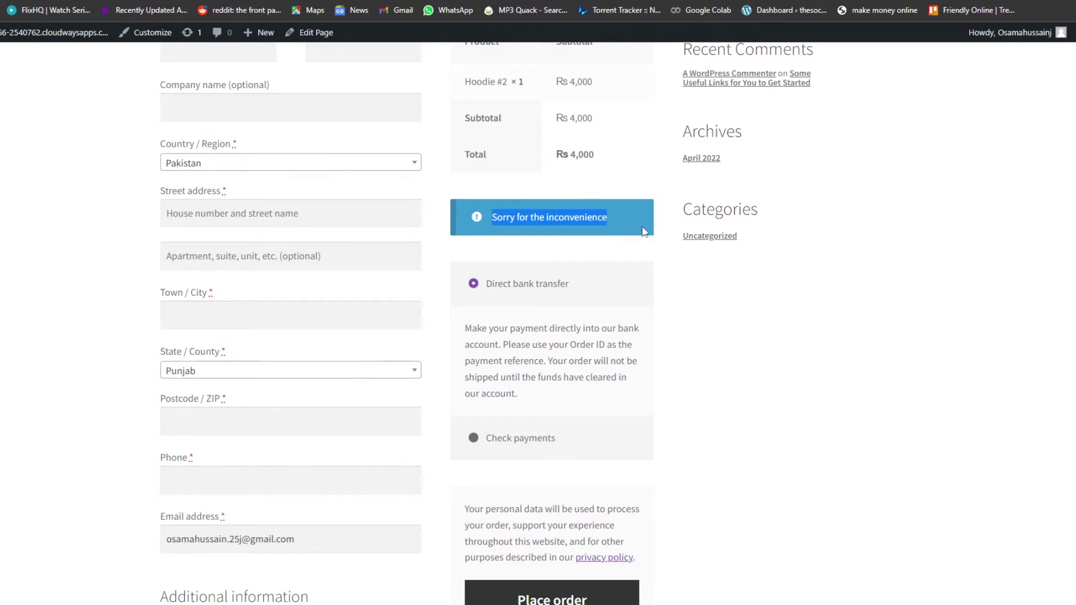
click(753, 303)
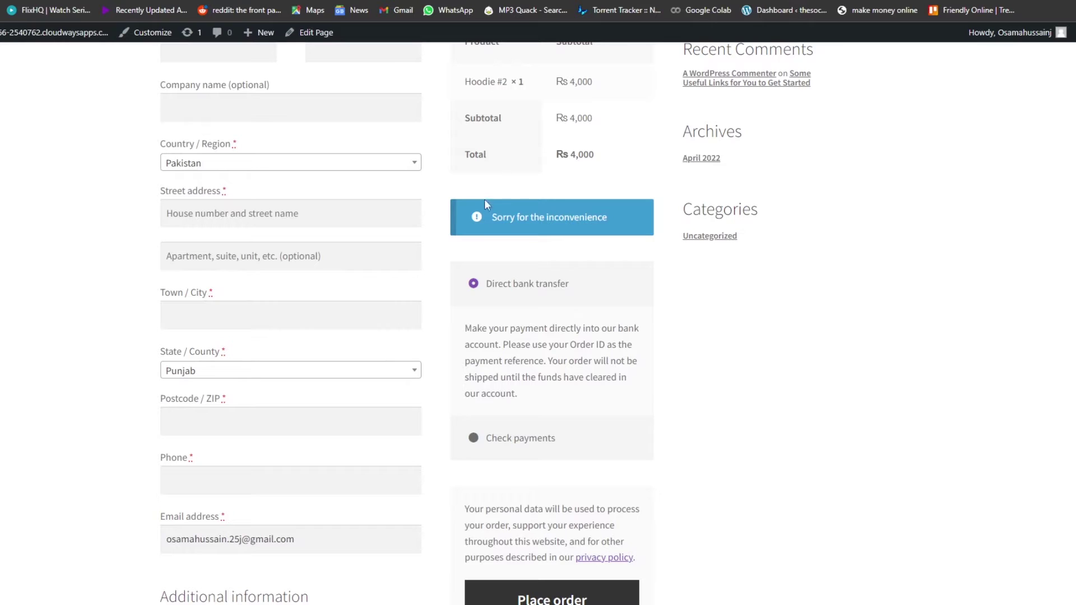
drag(489, 216, 624, 222)
click(814, 396)
scroll(631, 378, up, 3)
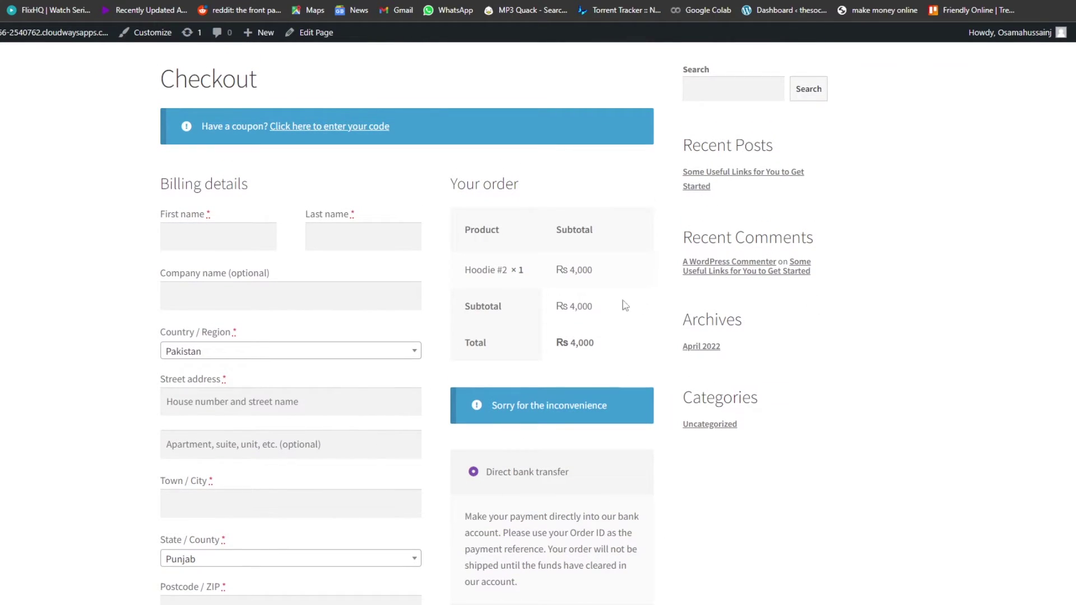
scroll(258, 396, up, 3)
scroll(601, 427, down, 4)
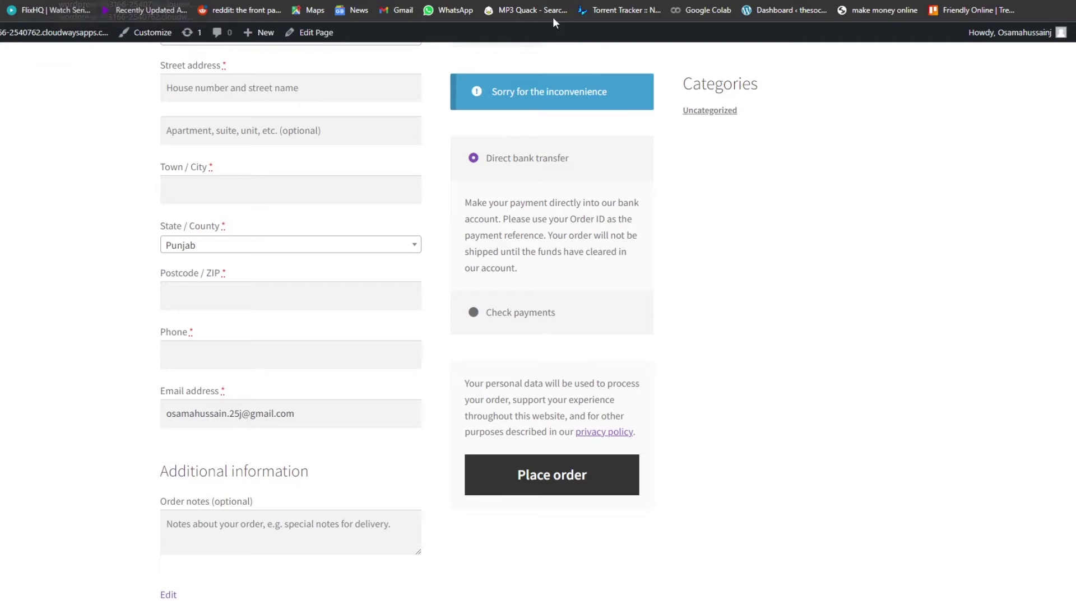
scroll(534, 220, up, 2)
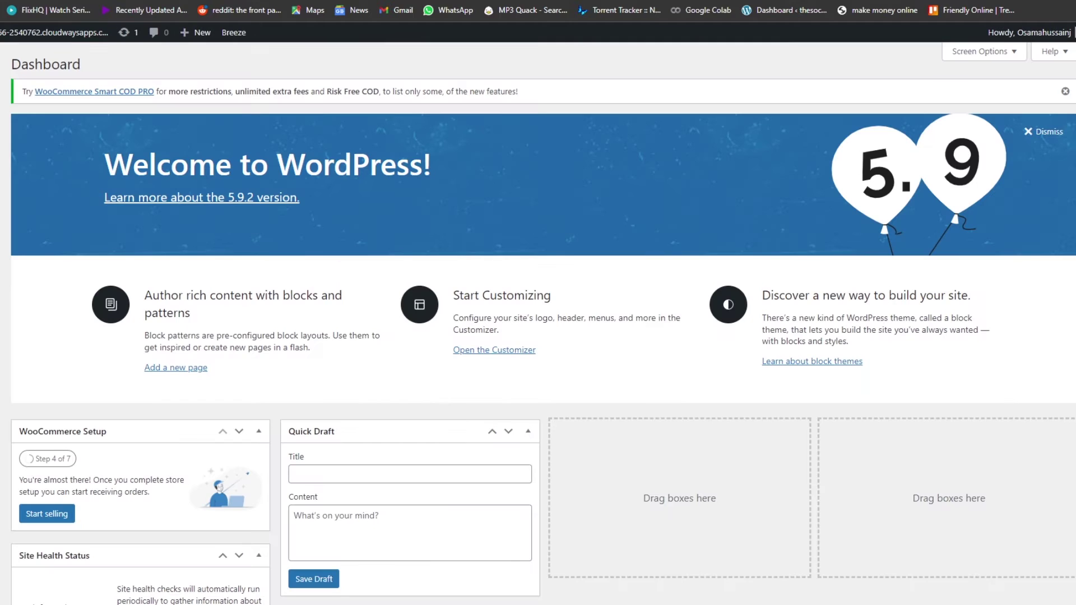
Step: Go to the WooCommerce Settings Payments tab and open the Check payments settings
scroll(381, 420, down, 4)
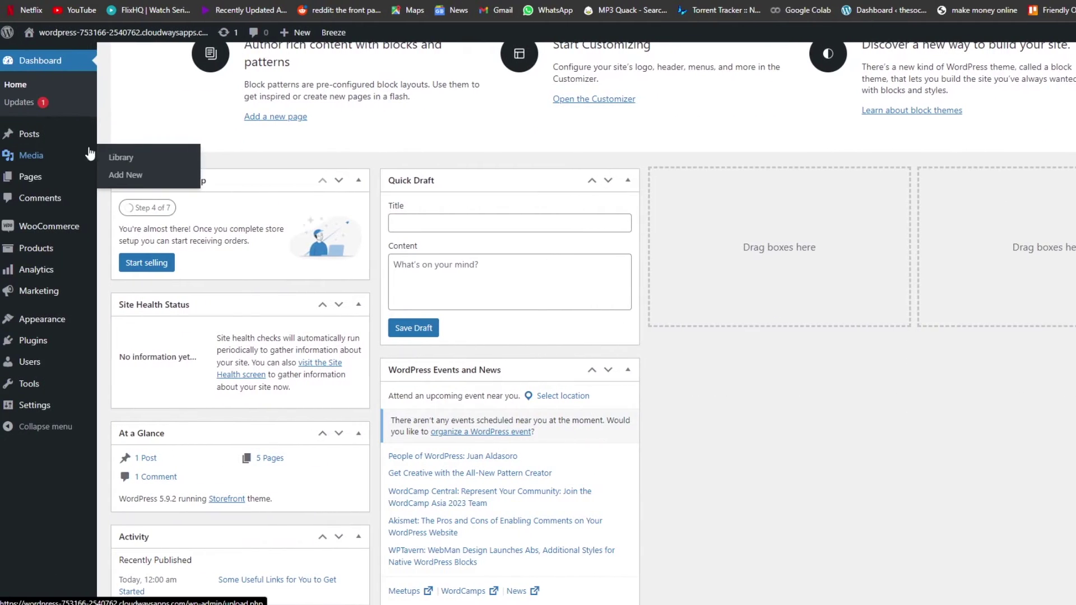
mouse_move(72, 227)
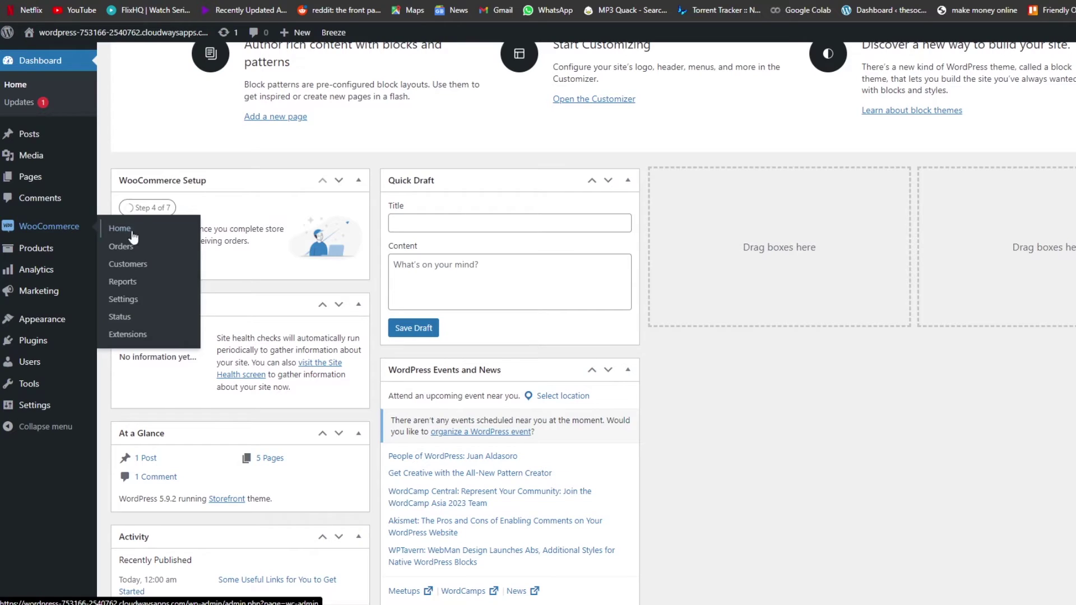
click(145, 308)
click(307, 129)
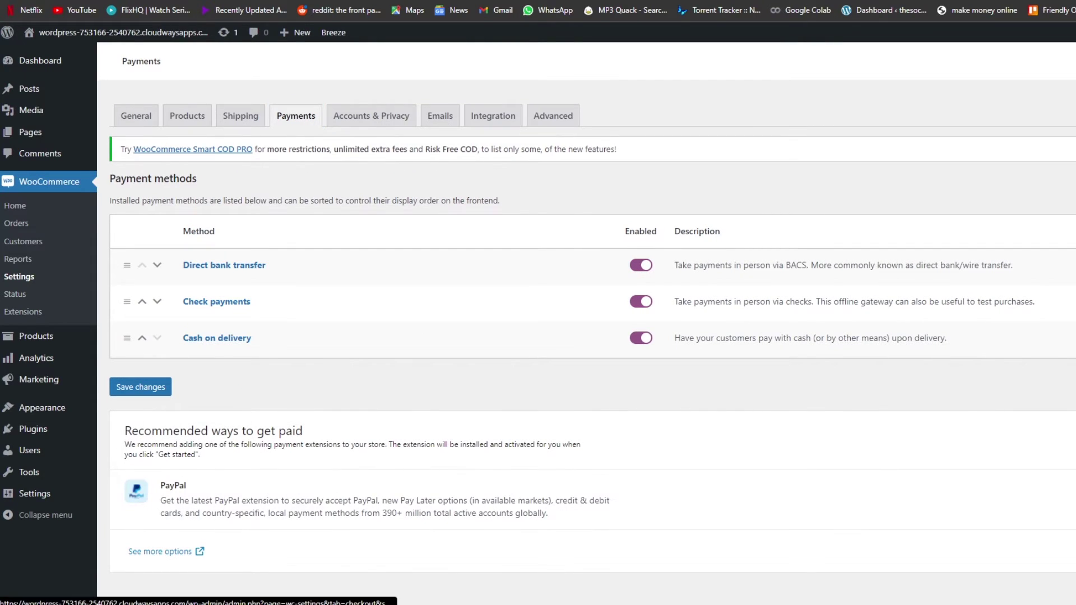
click(216, 301)
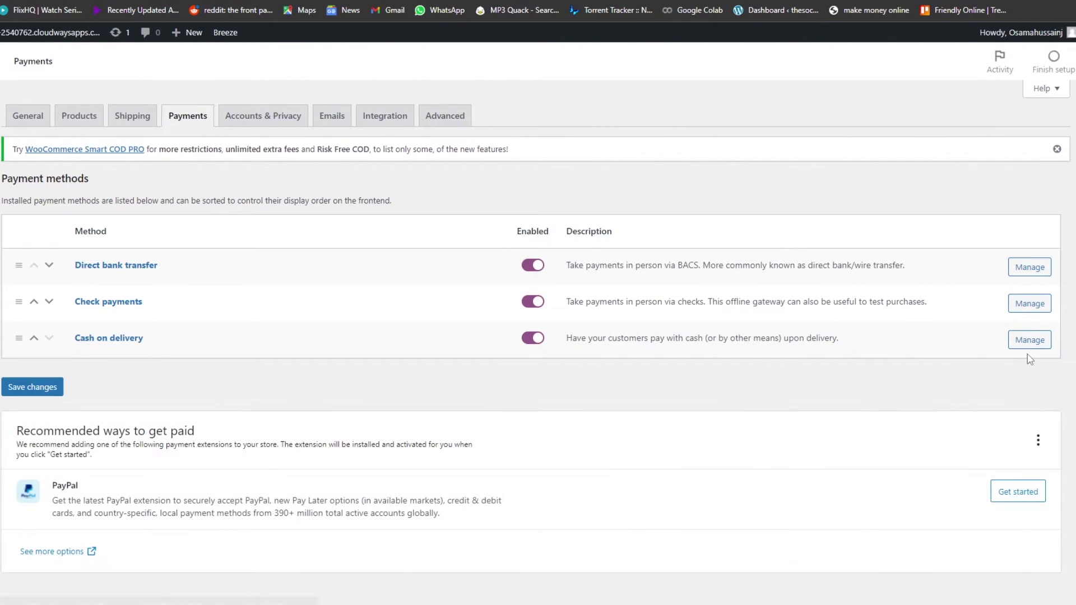
click(1039, 341)
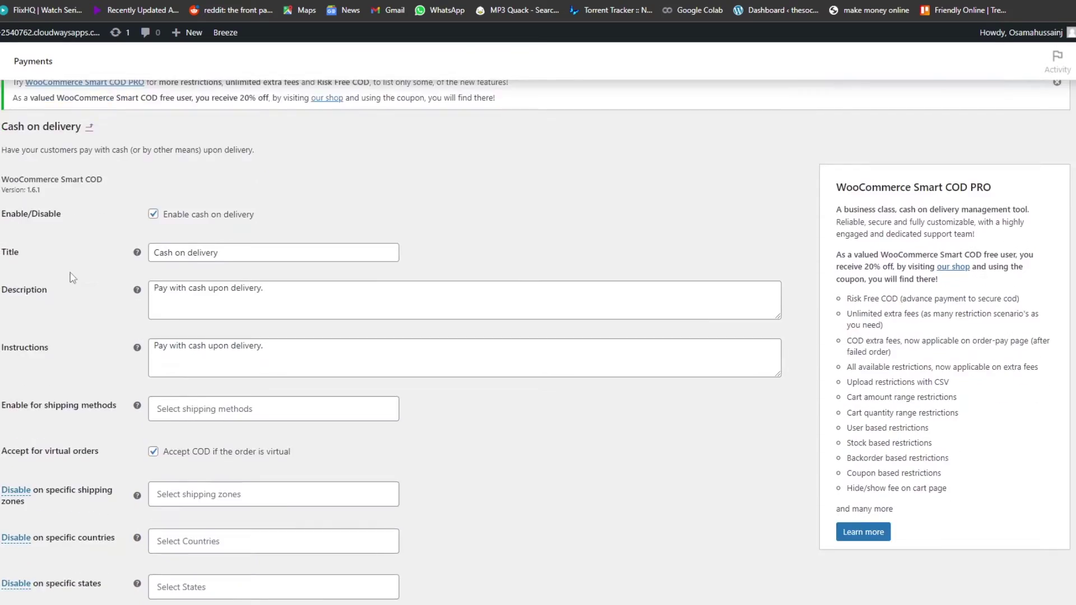
scroll(106, 303, down, 5)
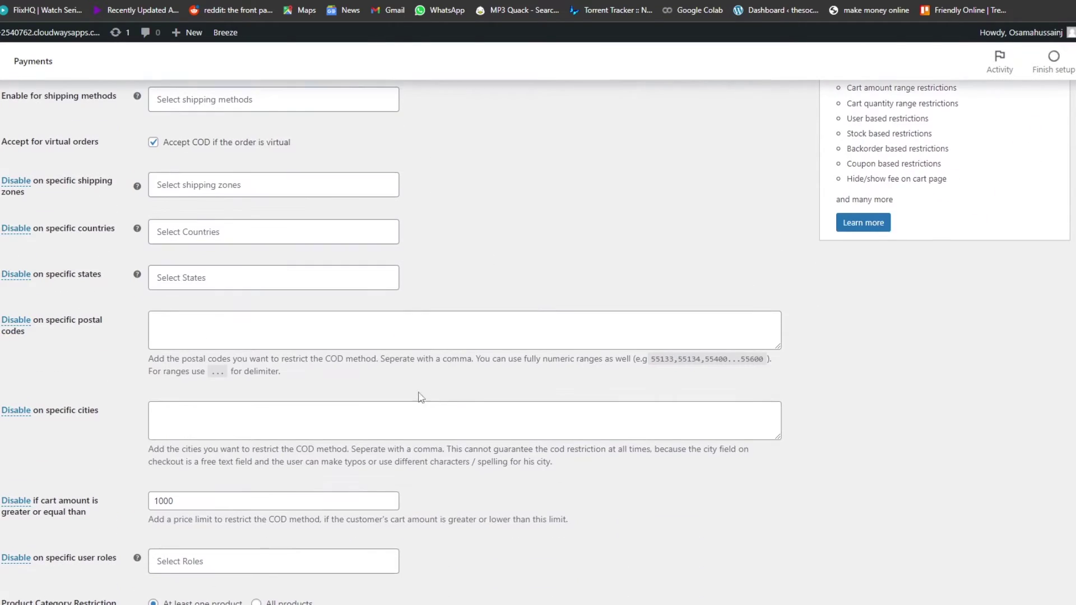
scroll(222, 340, up, 1)
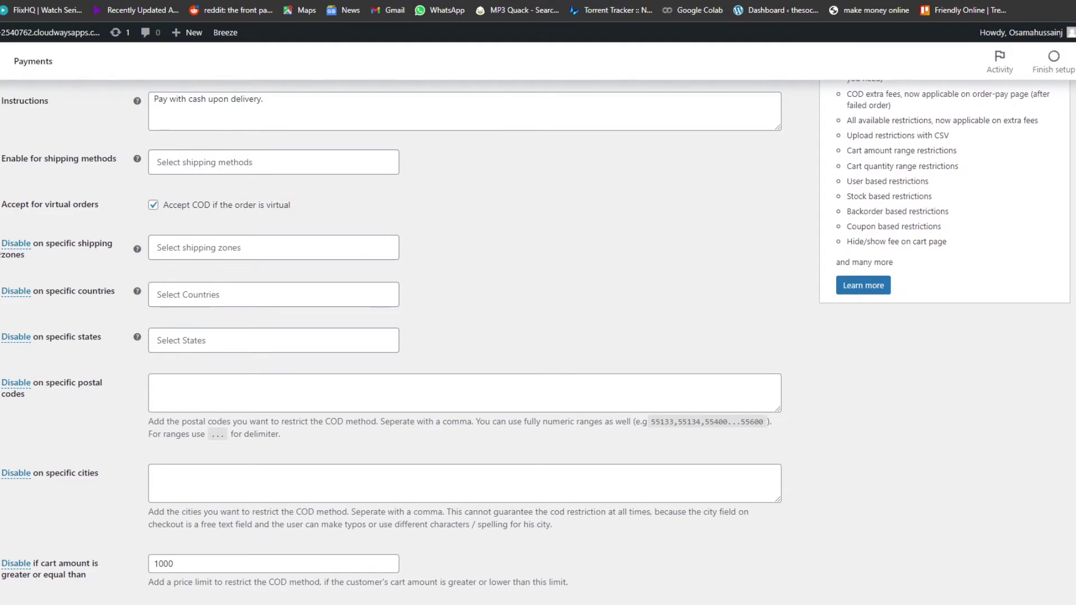
click(216, 248)
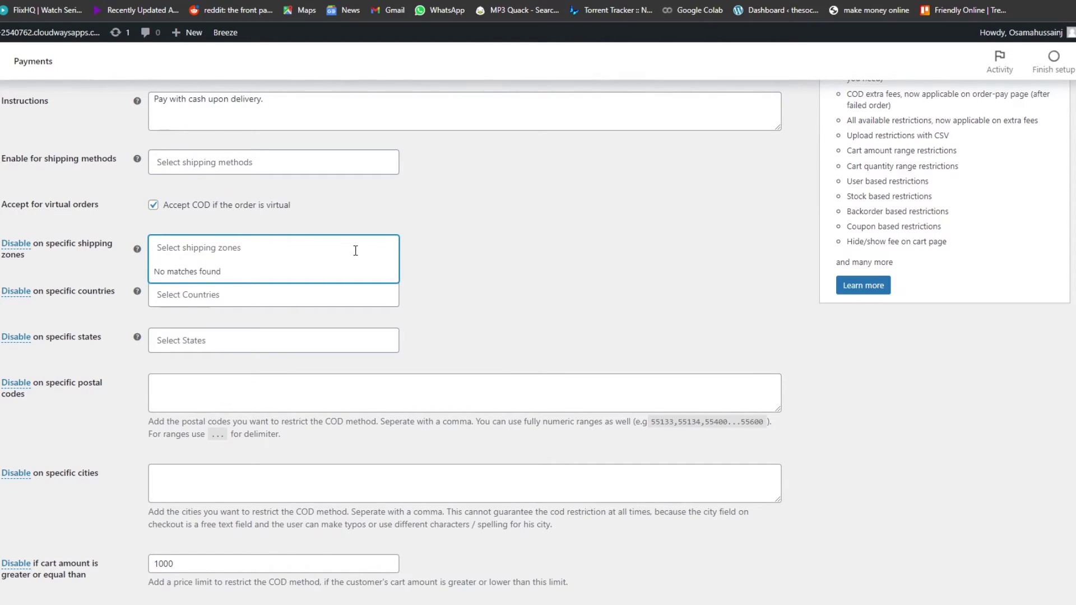
click(583, 257)
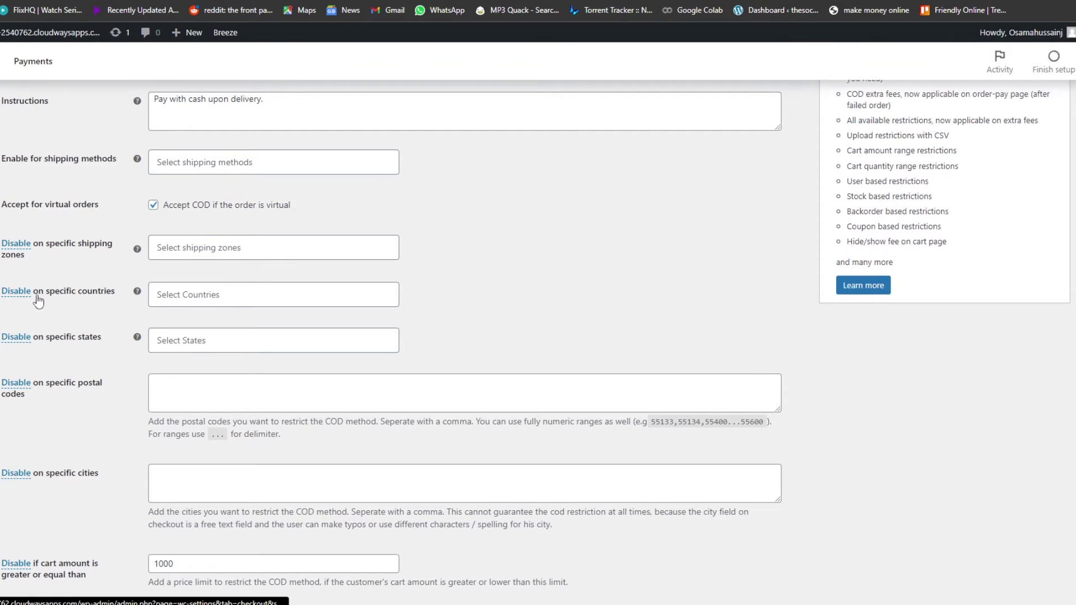
click(221, 302)
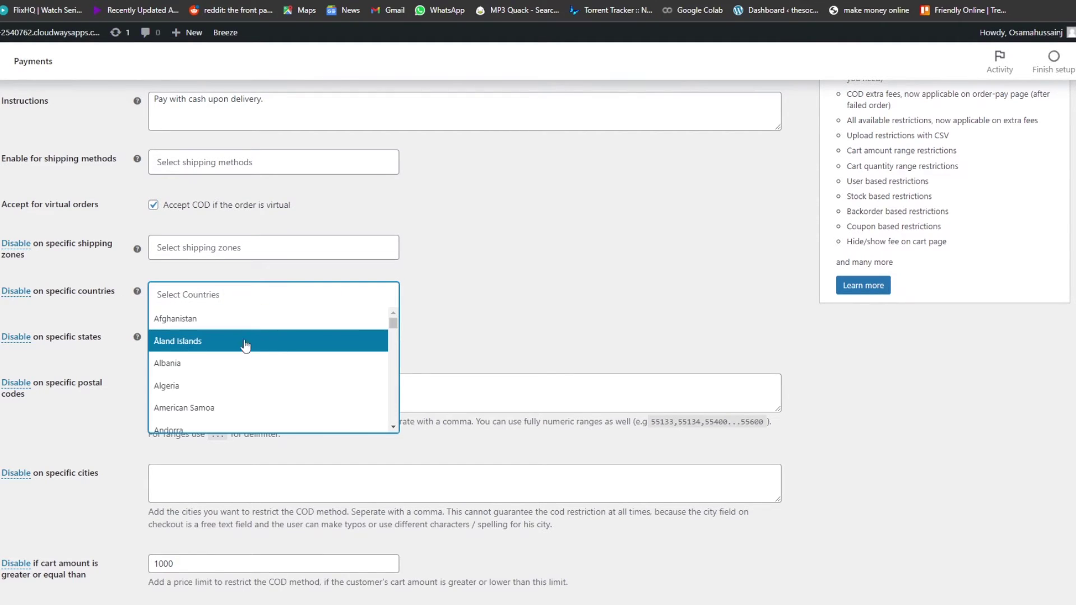
scroll(283, 351, down, 1)
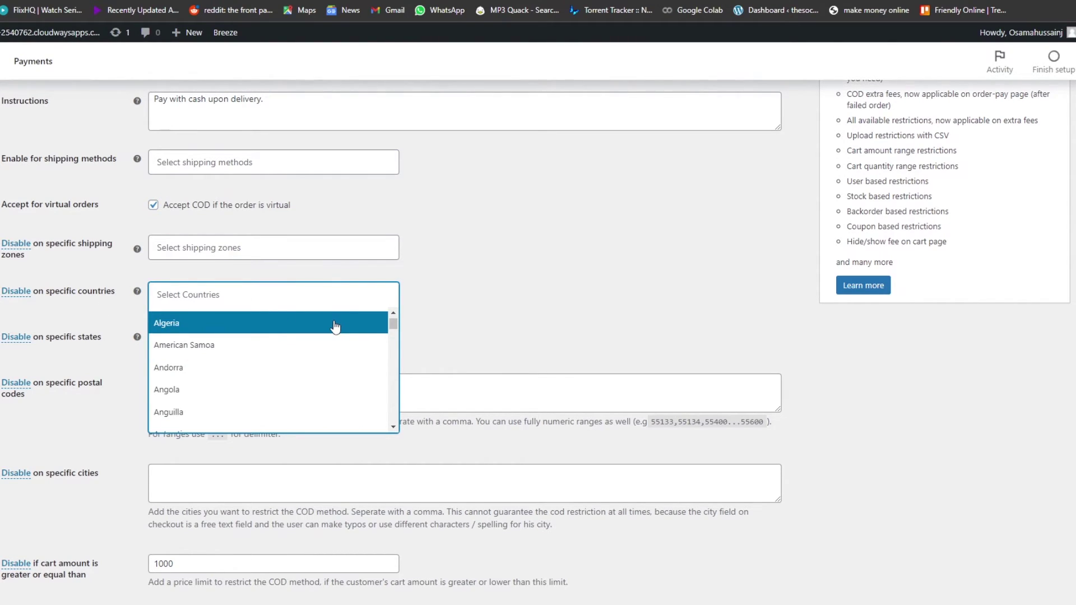
click(515, 309)
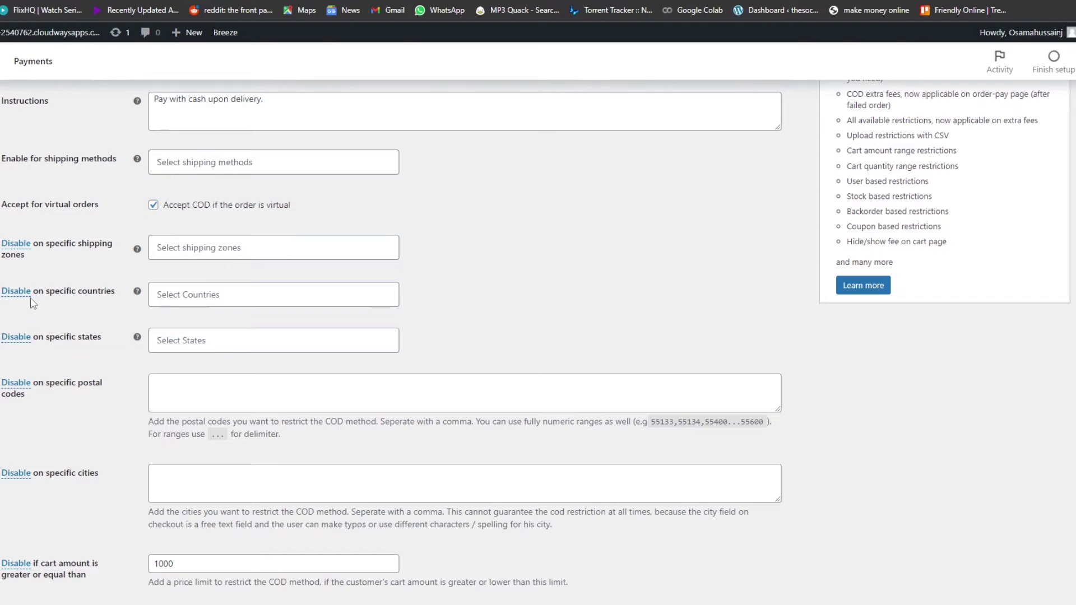
click(187, 297)
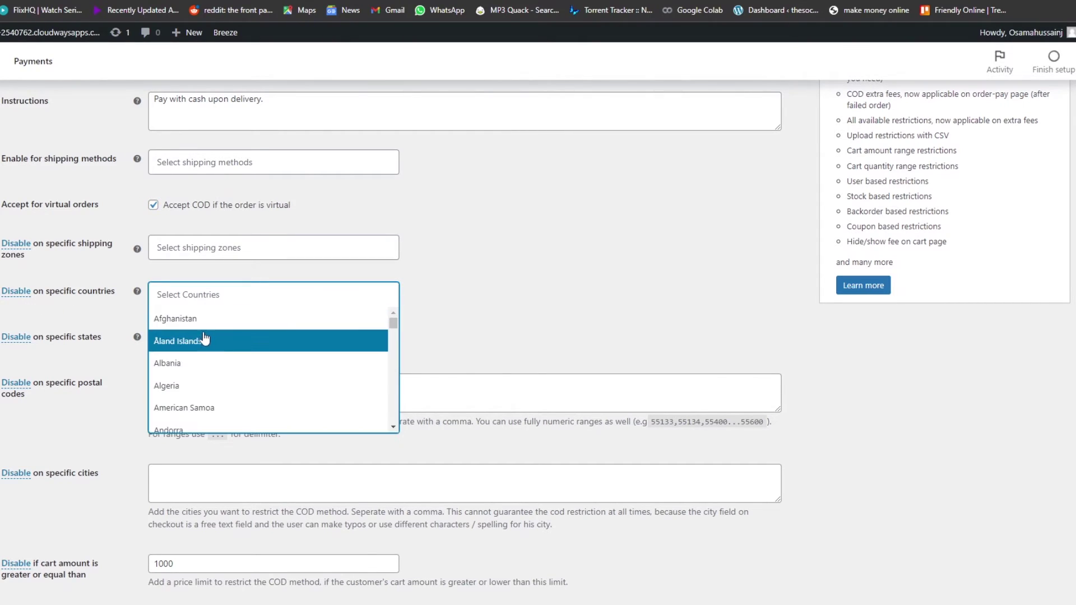
scroll(225, 347, down, 1)
scroll(229, 364, down, 5)
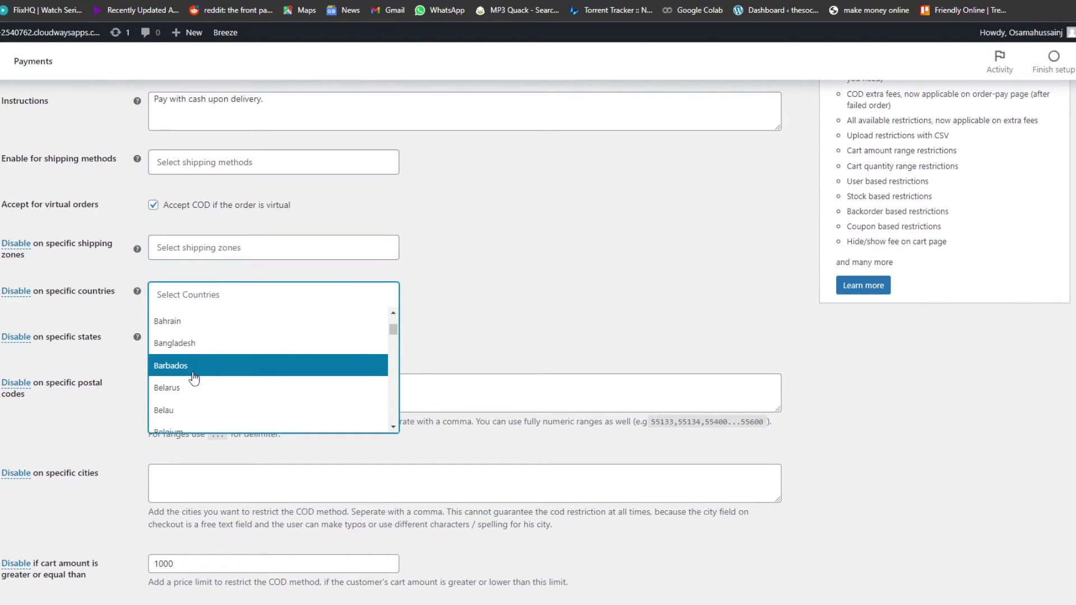
scroll(193, 393, up, 1)
scroll(193, 408, down, 1)
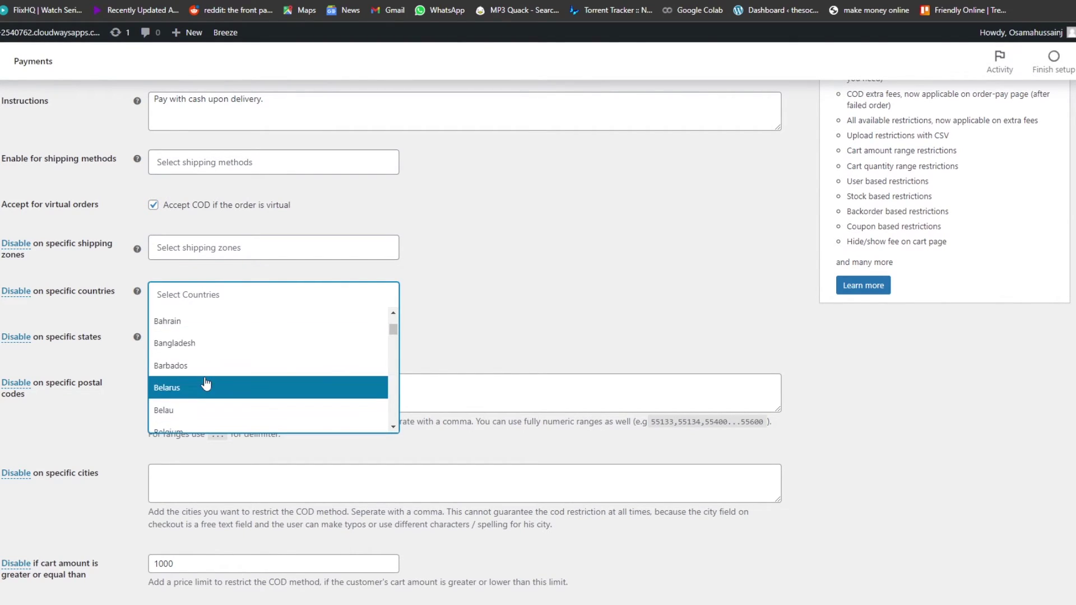
click(547, 268)
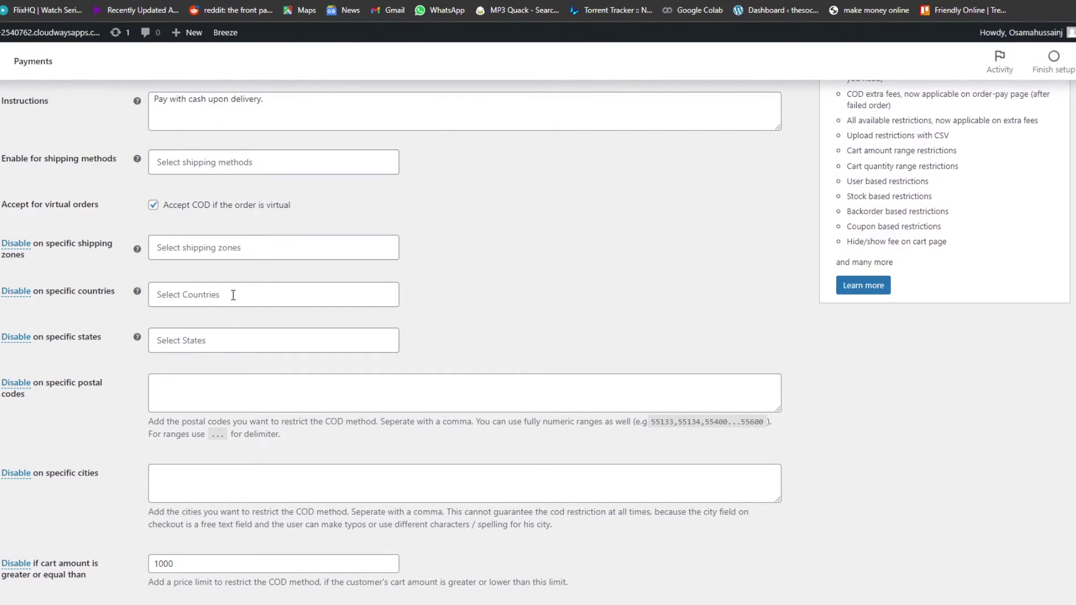
Step: Set the specific countries rule to Enable with United States (US) selected
click(22, 293)
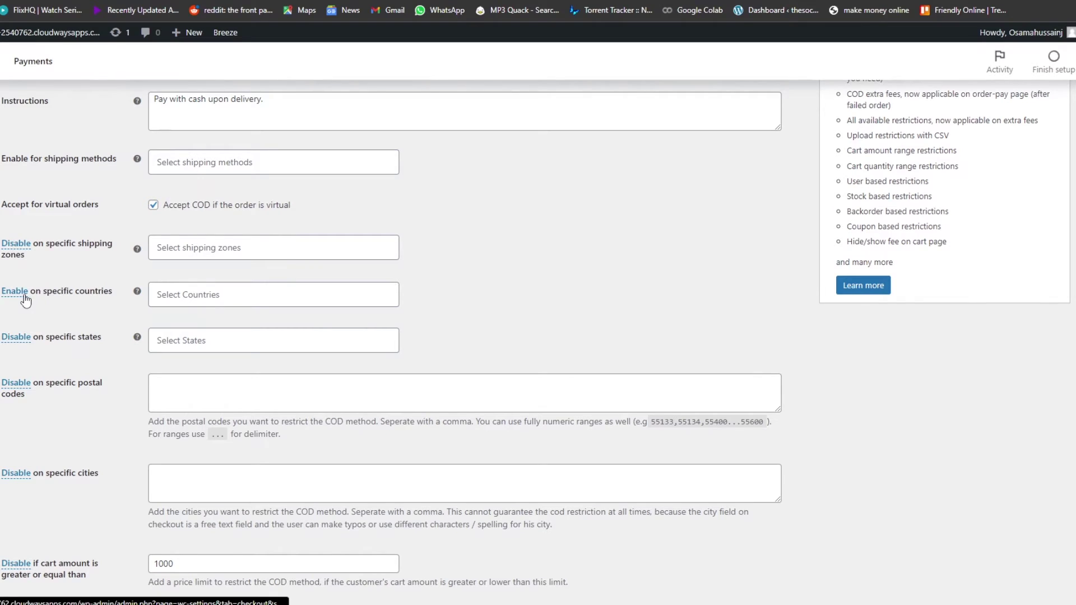
click(214, 300)
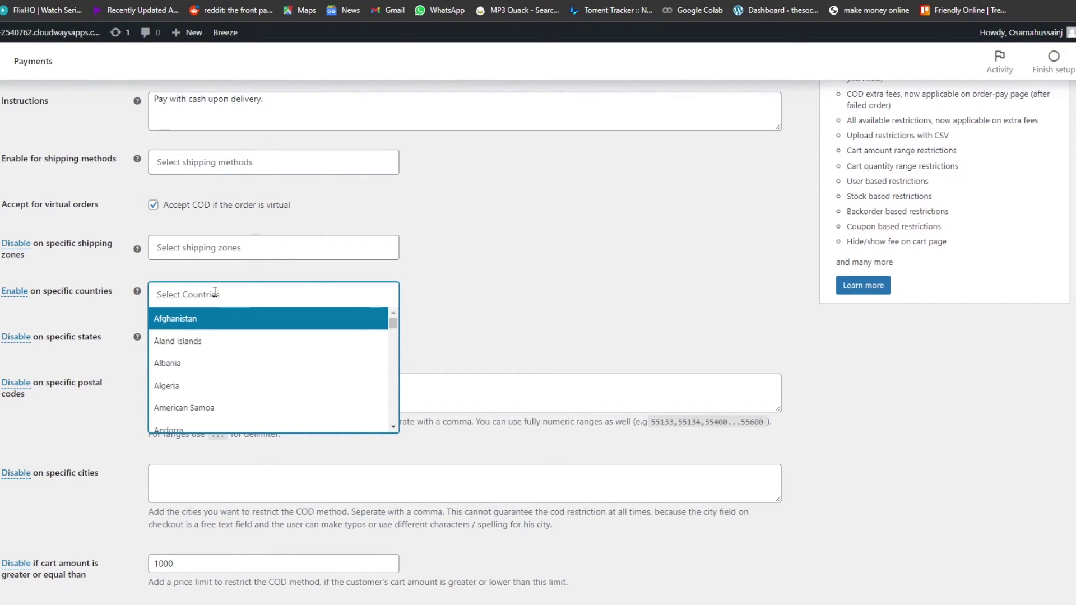
text(united s)
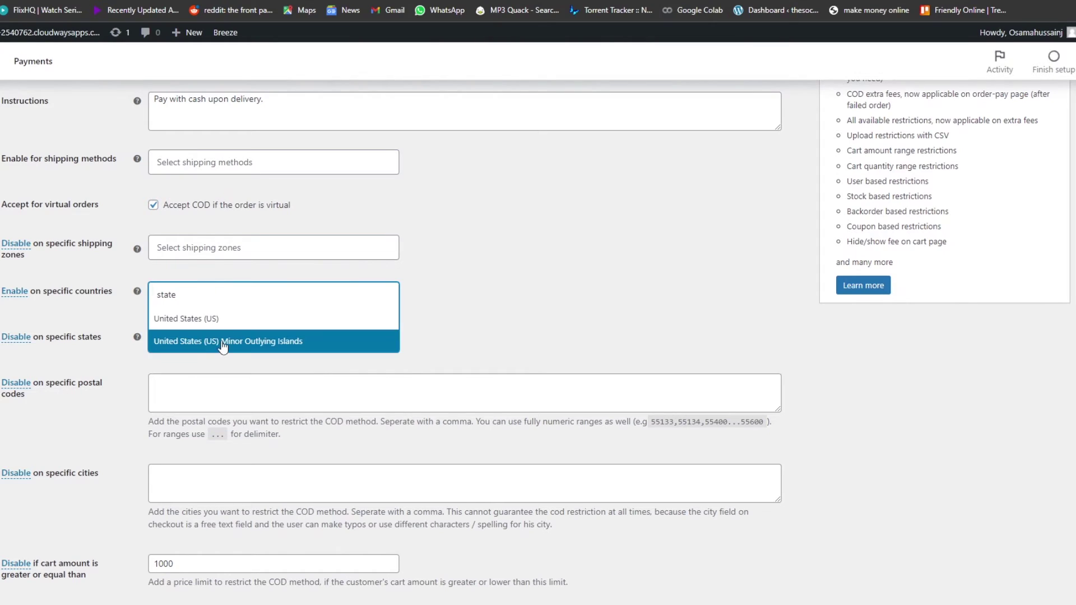
click(238, 319)
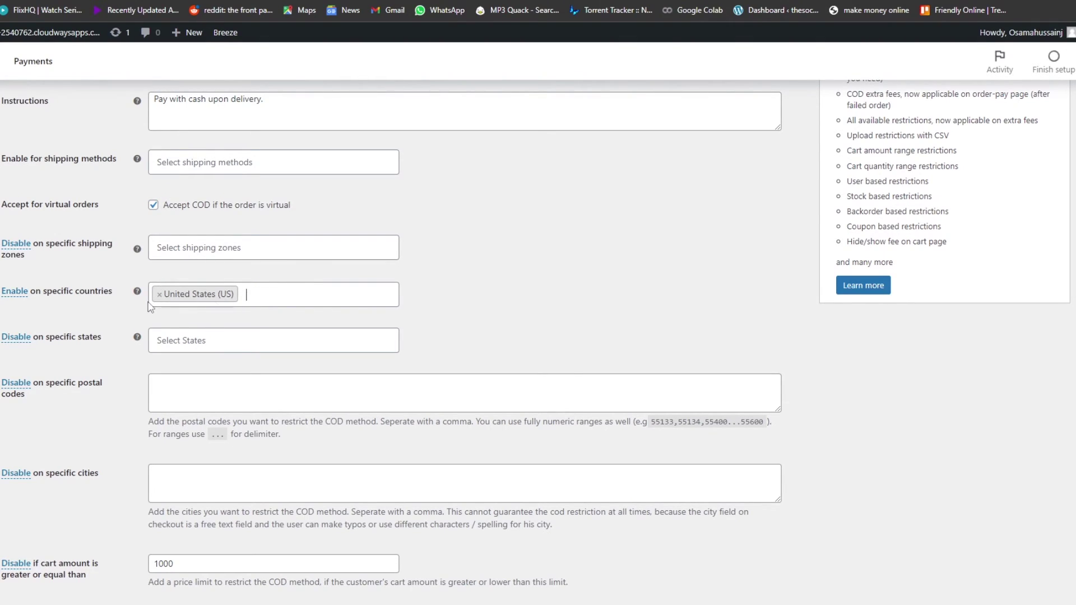
Step: Search the states restriction list for 'united' without choosing any state
scroll(124, 348, down, 1)
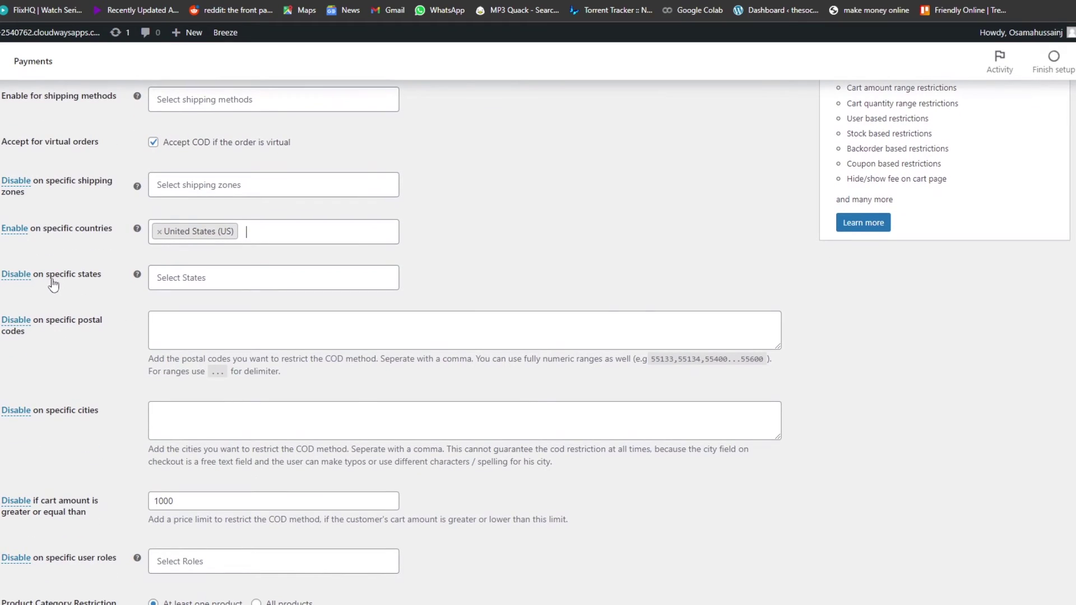
click(213, 278)
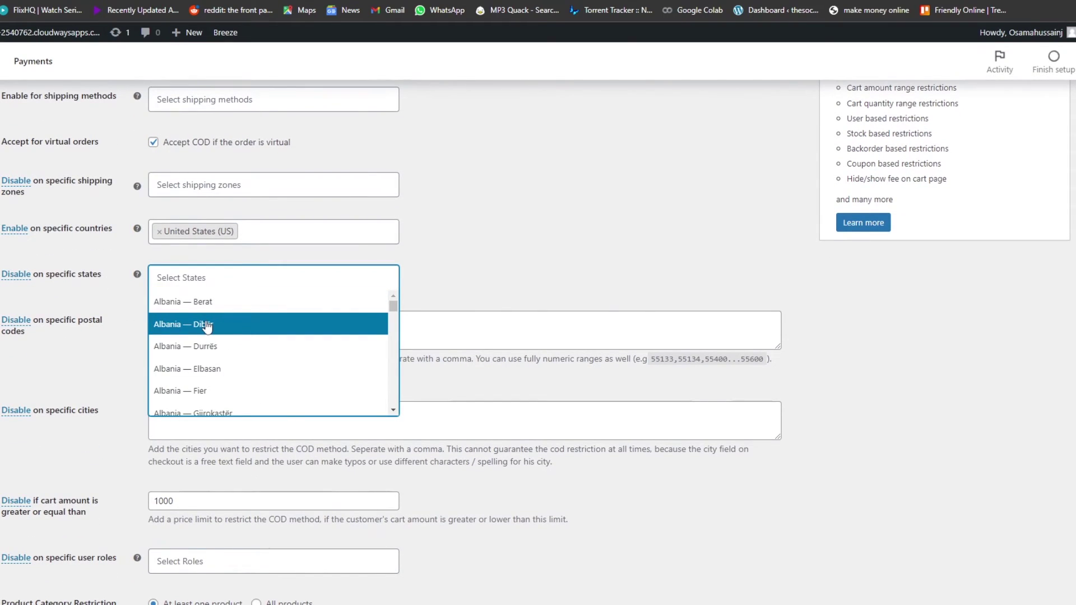
text(unite)
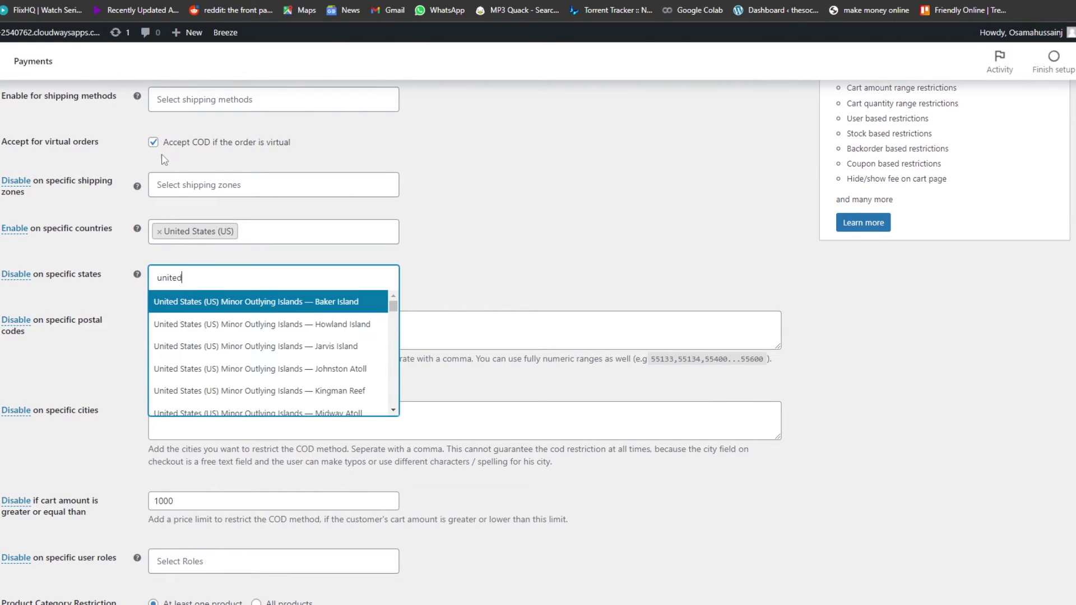
text(d)
scroll(359, 359, down, 6)
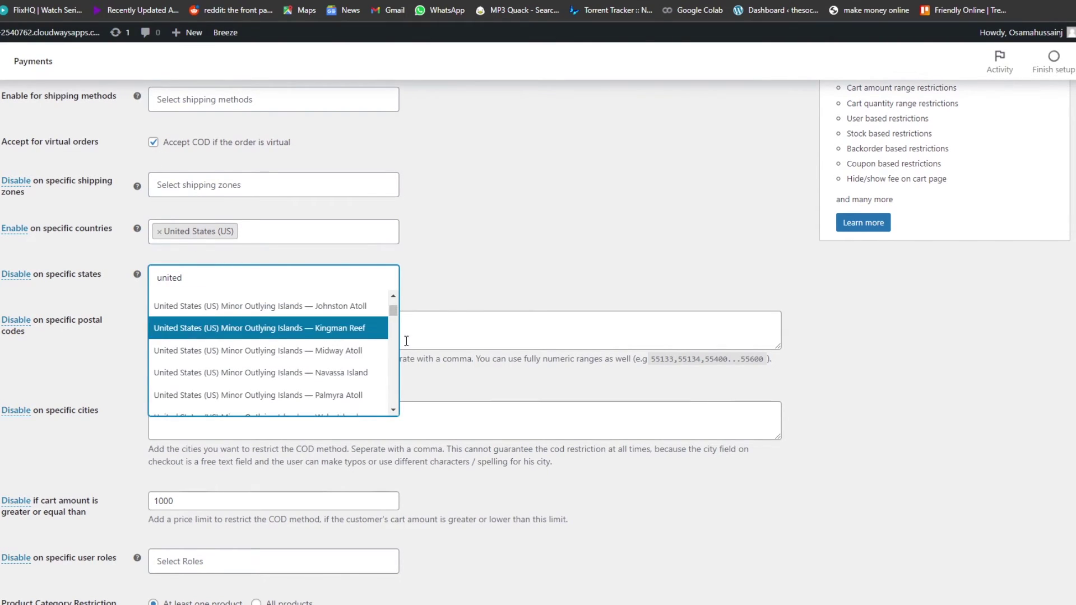
scroll(352, 382, down, 2)
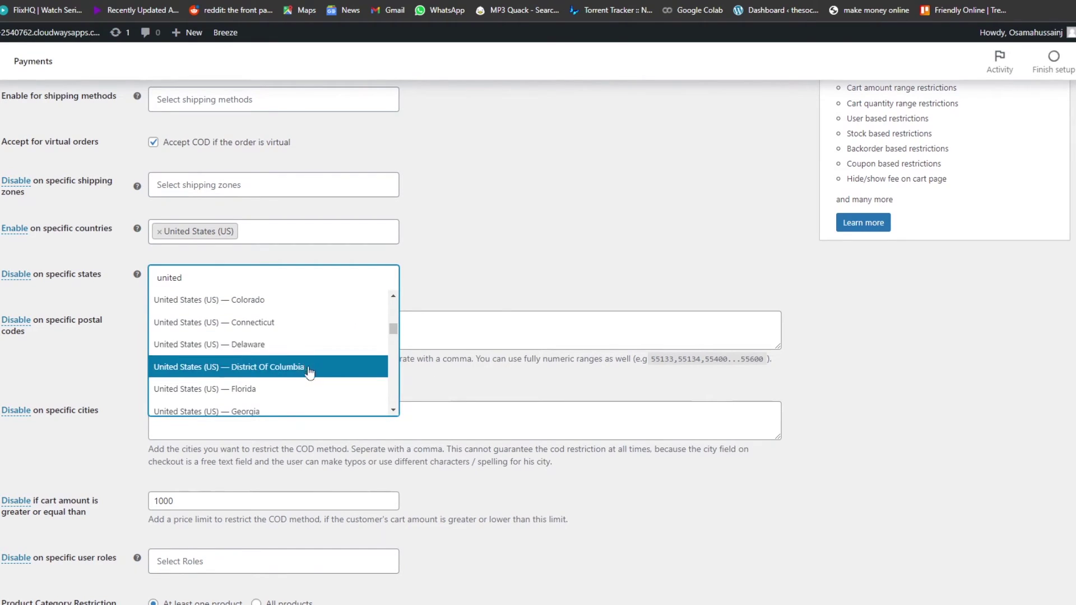
scroll(313, 372, down, 1)
scroll(269, 375, down, 2)
Step: Close the states list, leaving no state restriction set
click(472, 276)
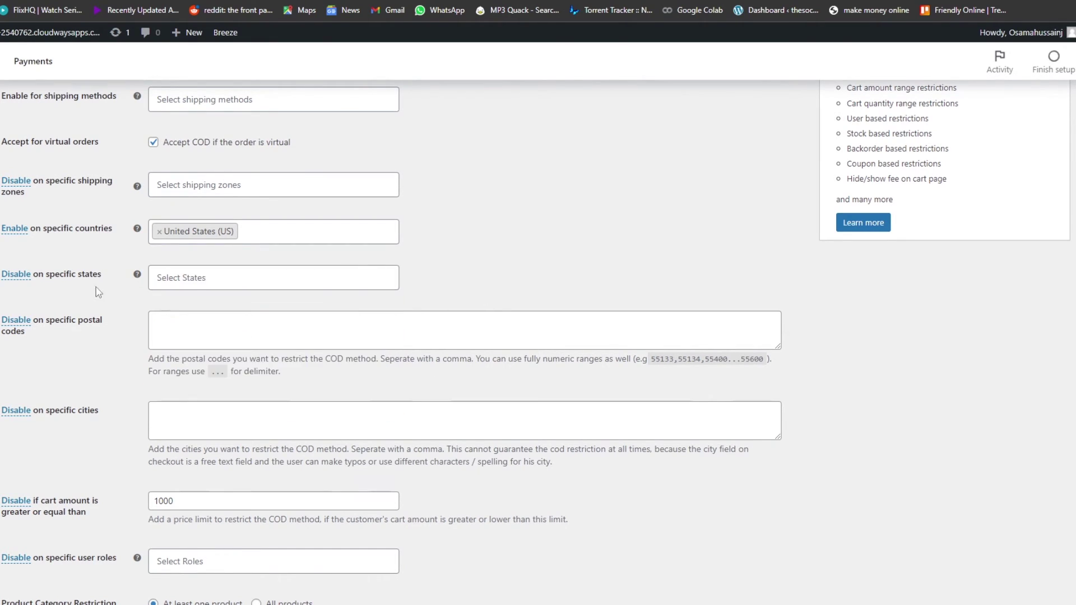
scroll(108, 321, down, 2)
scroll(109, 321, down, 1)
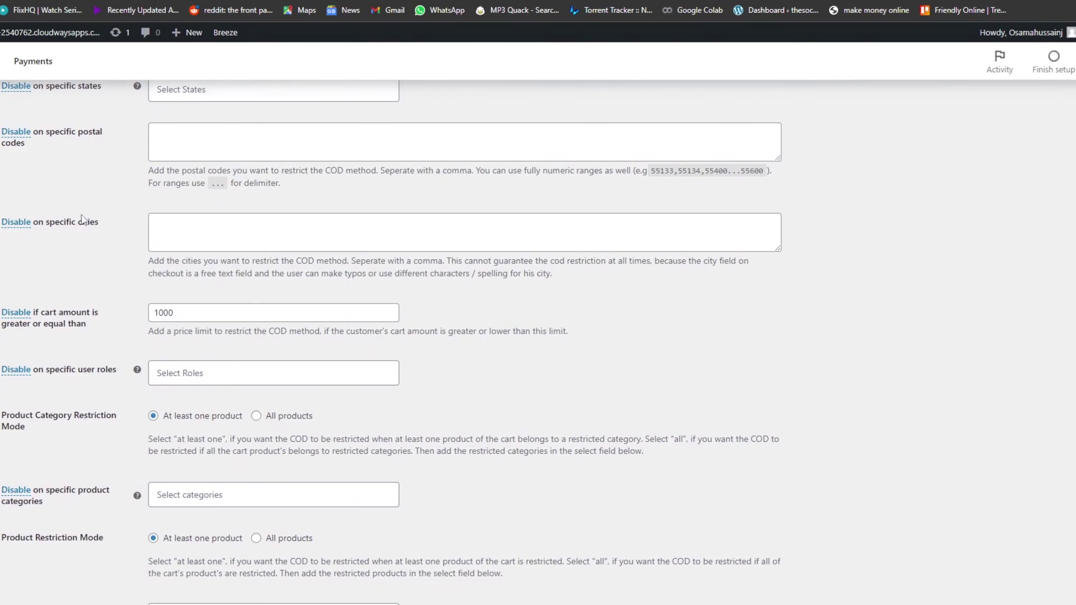
scroll(233, 250, down, 1)
scroll(76, 384, down, 1)
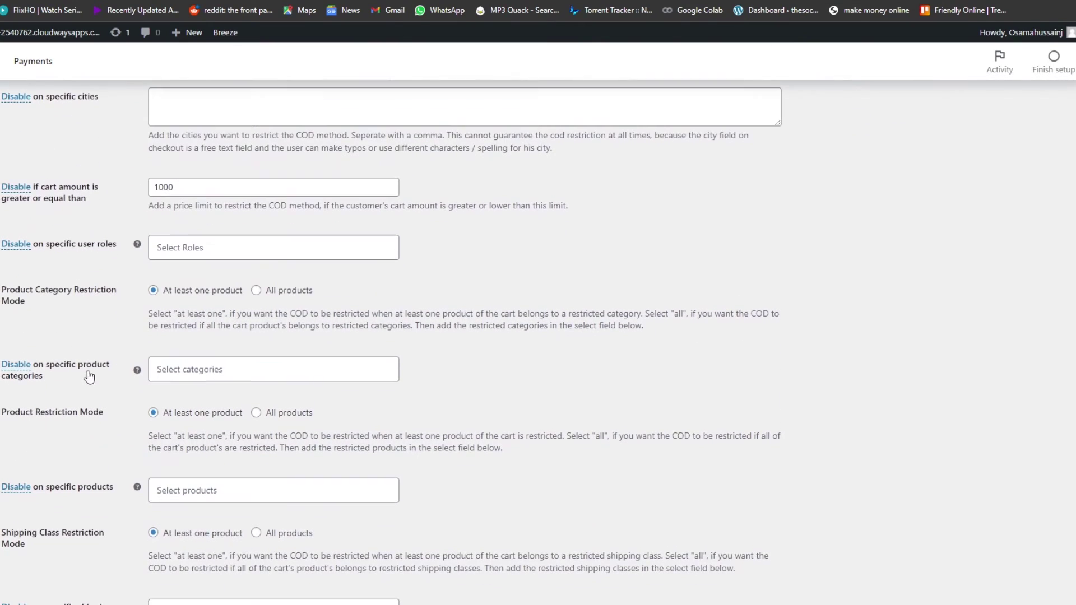
scroll(83, 374, down, 1)
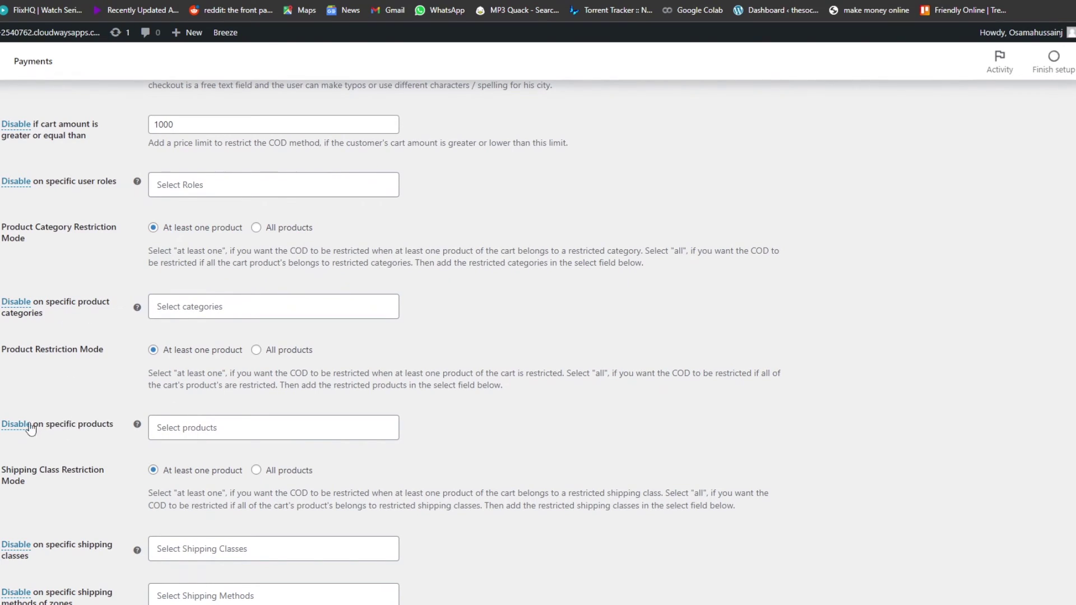
scroll(223, 355, down, 2)
Step: Add Hoodie (#15) to the product rule and switch it to Enable
click(236, 303)
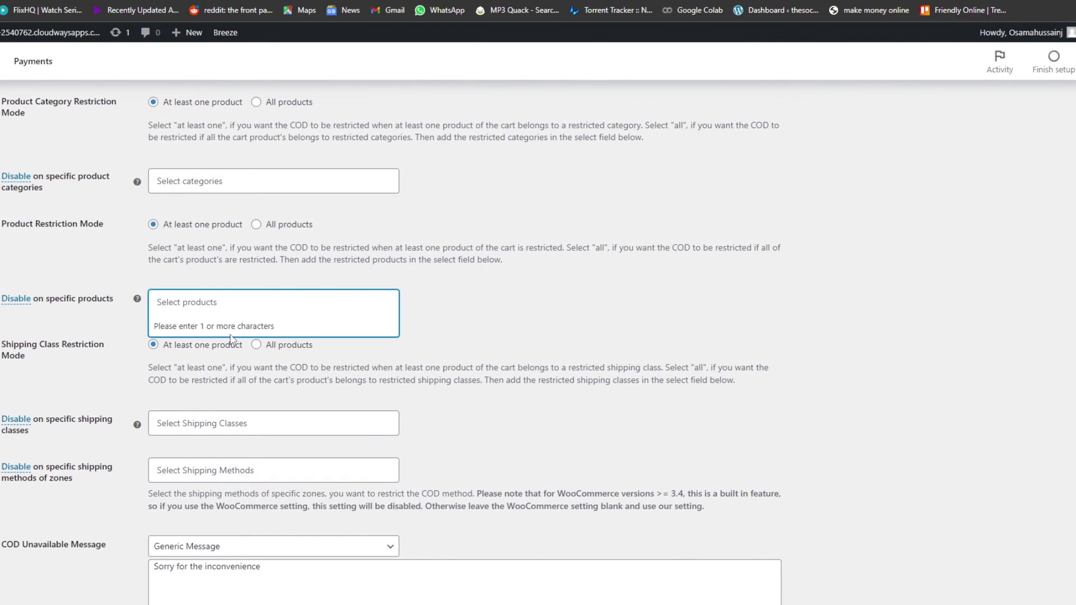
text(a)
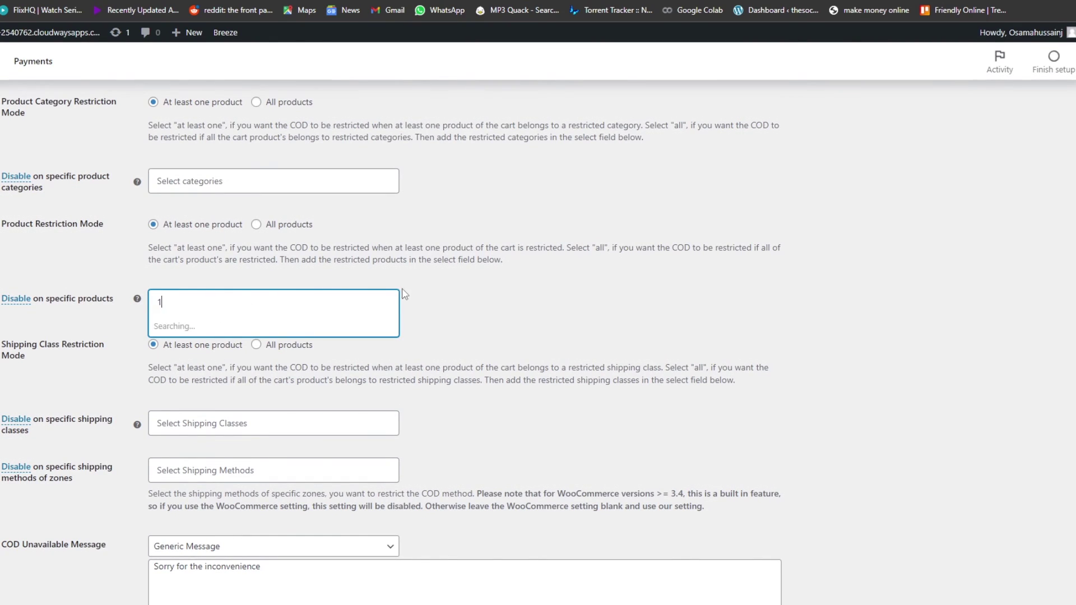
key(BackSpace)
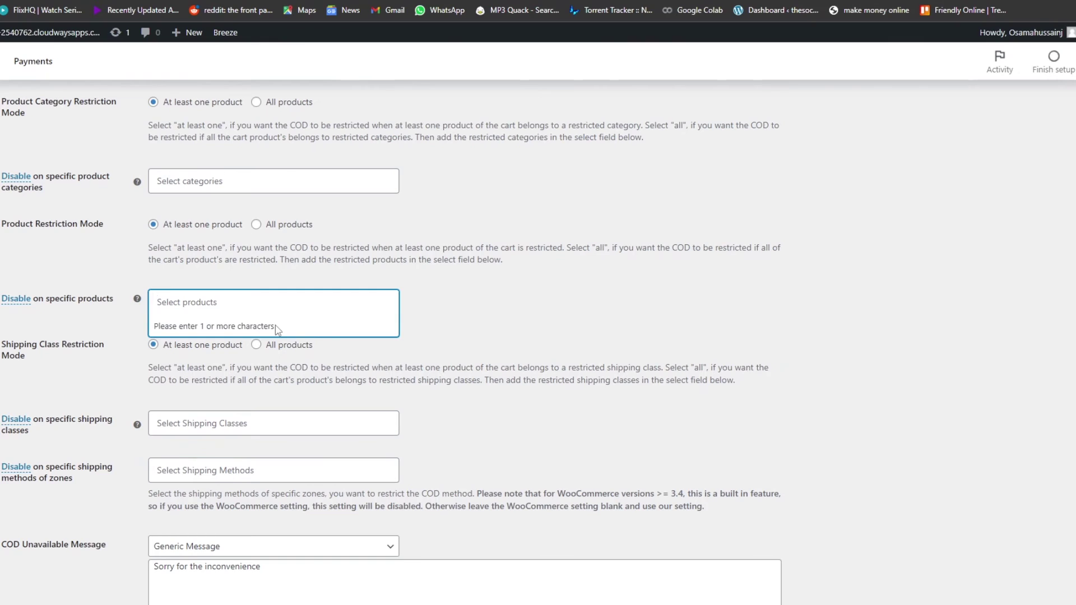
text(hoo)
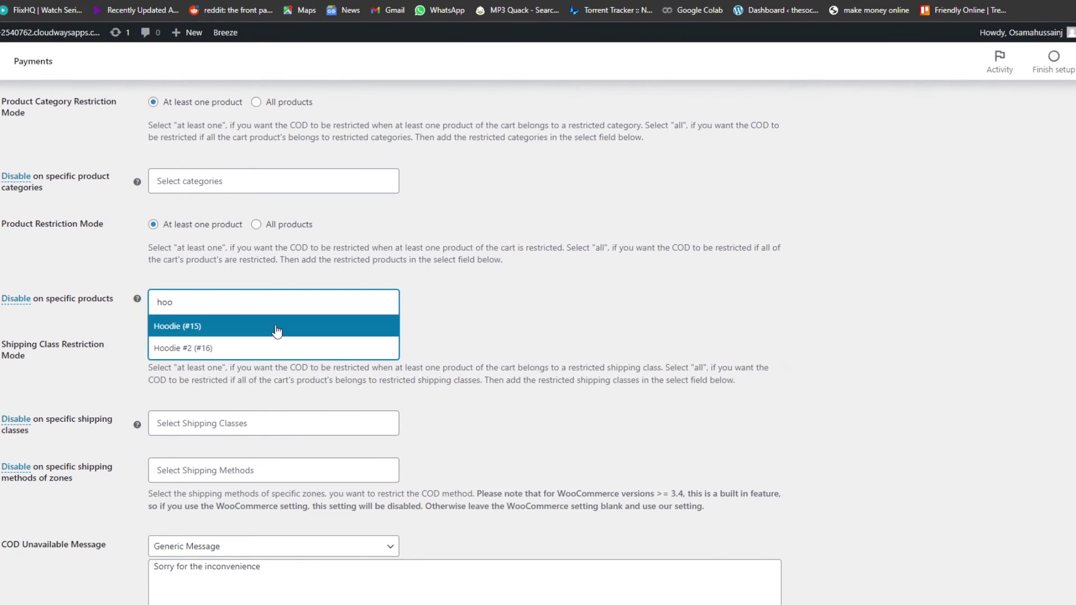
click(216, 332)
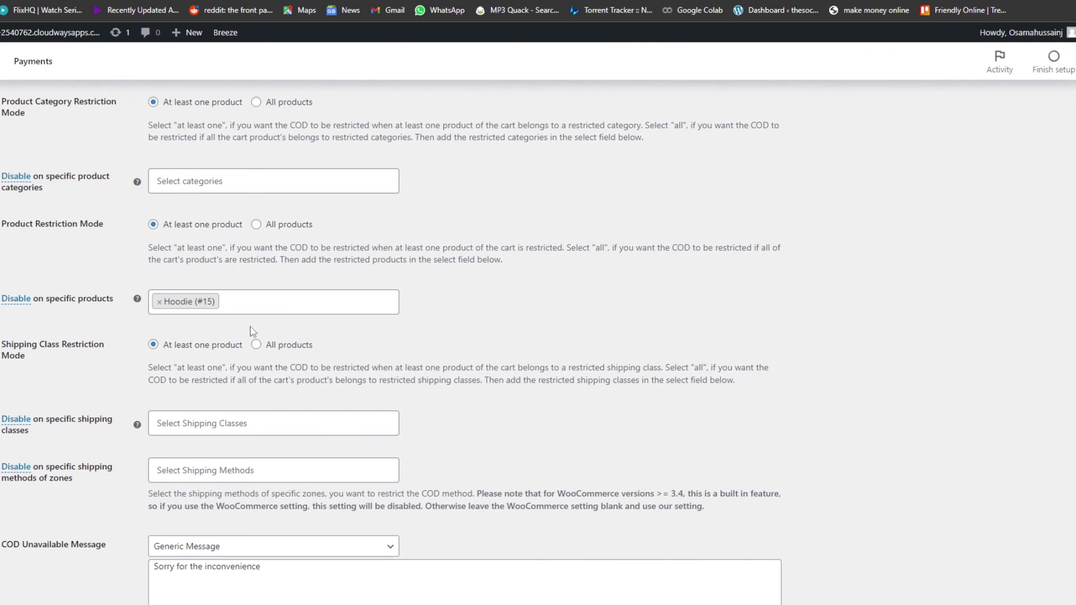
click(21, 301)
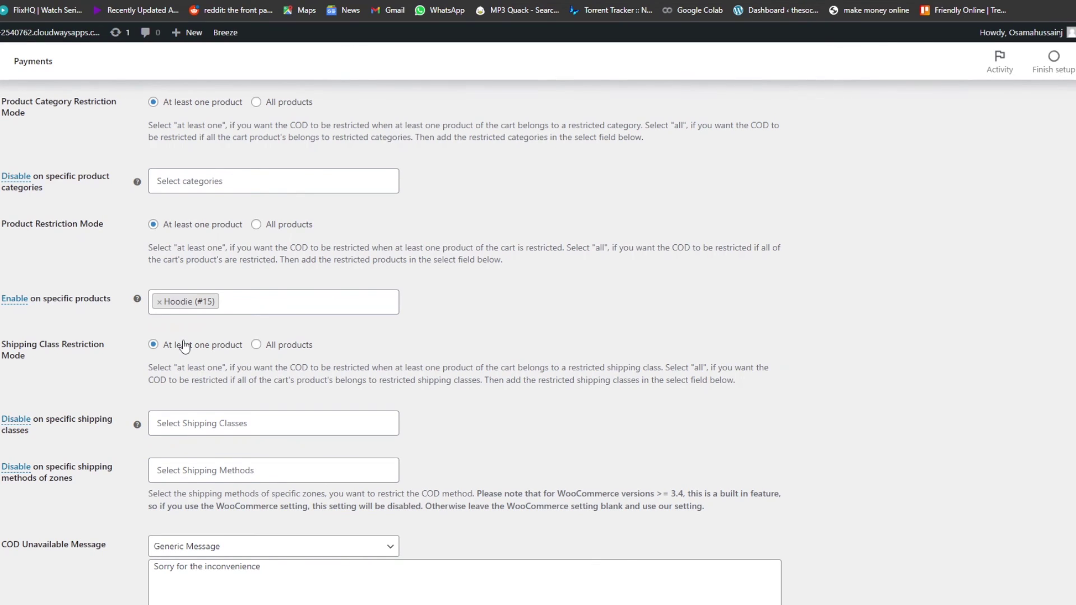
scroll(463, 398, down, 8)
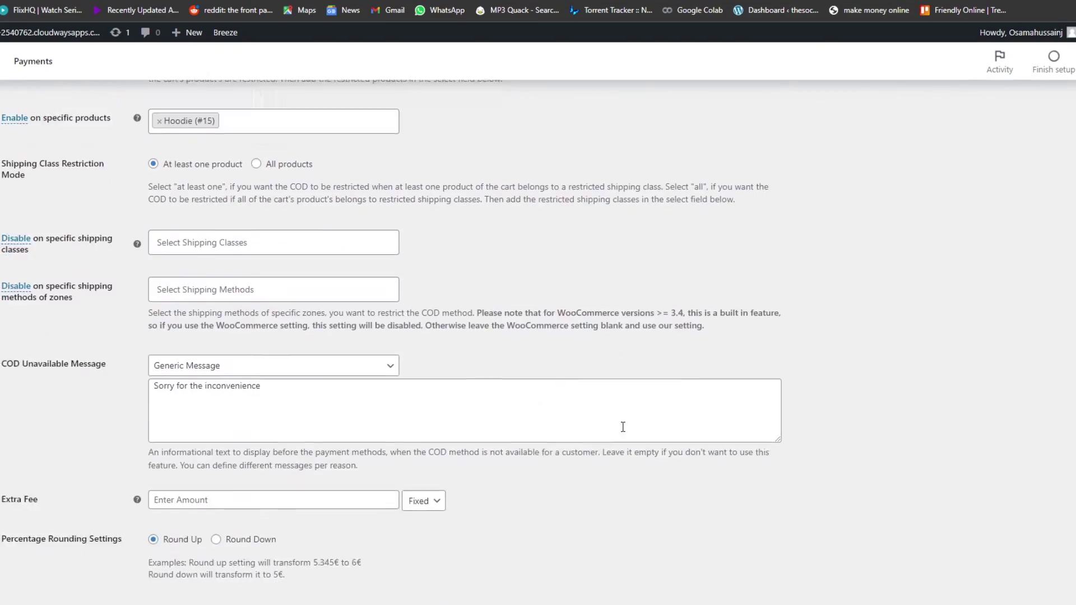
scroll(528, 456, up, 9)
scroll(491, 502, up, 10)
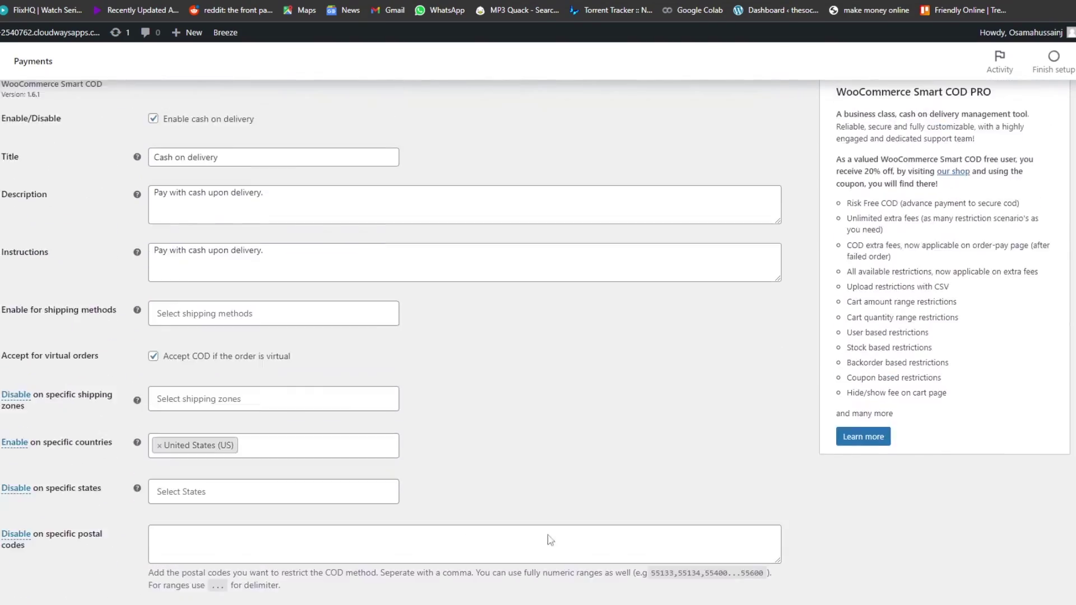